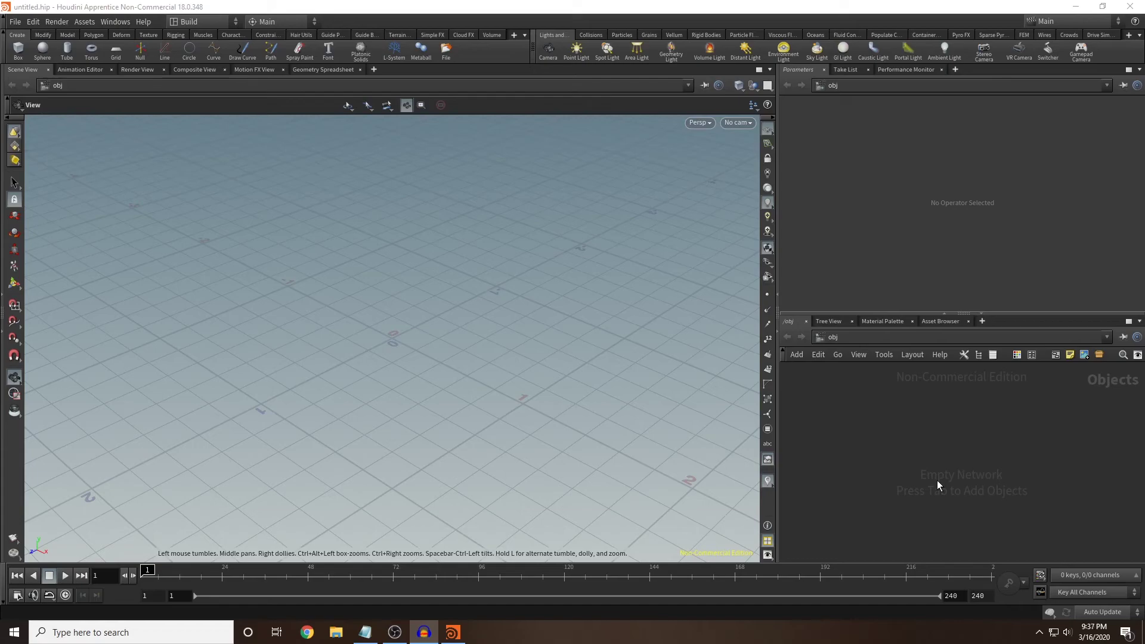
pyautogui.moveTo(525, 376); pyautogui.dragTo(433, 357)
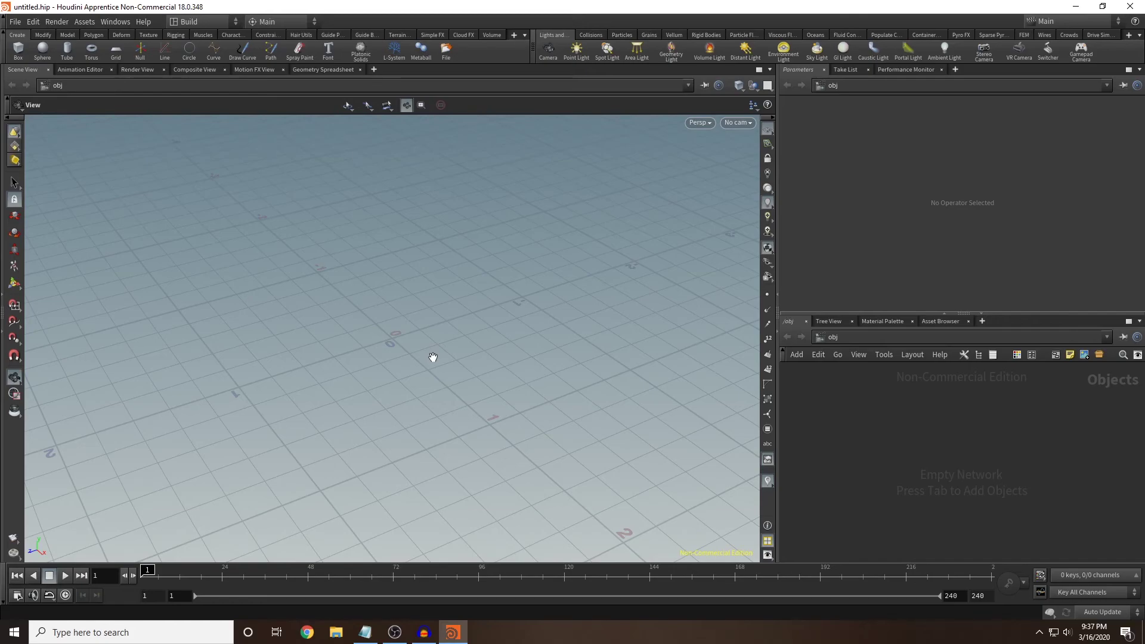
pyautogui.moveTo(433, 356); pyautogui.dragTo(486, 355)
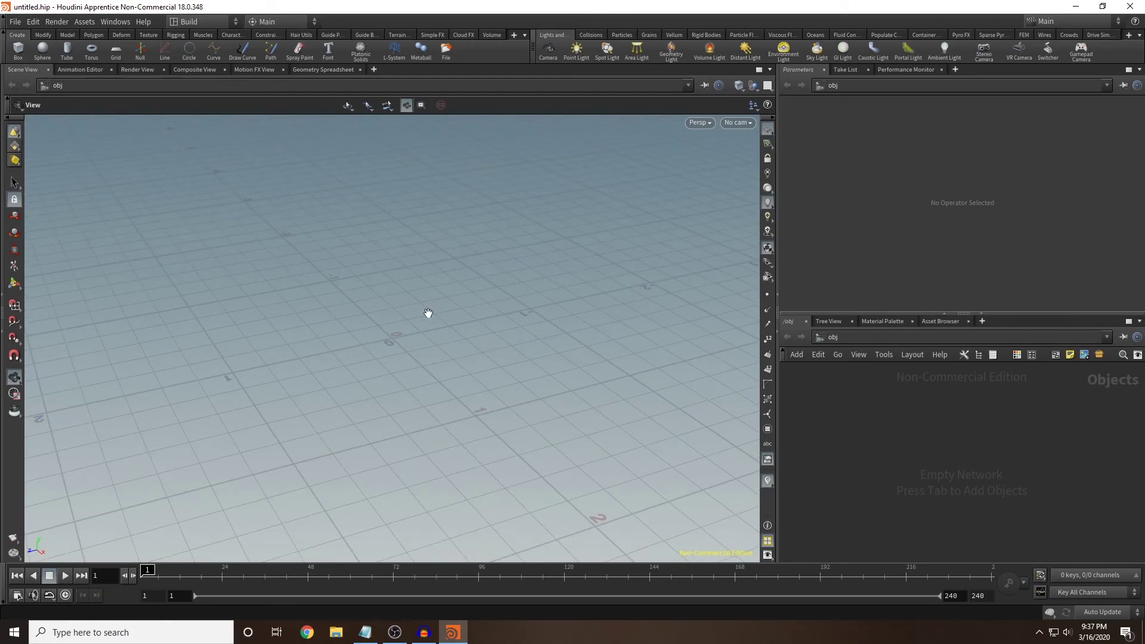
pyautogui.moveTo(409, 312); pyautogui.dragTo(492, 323)
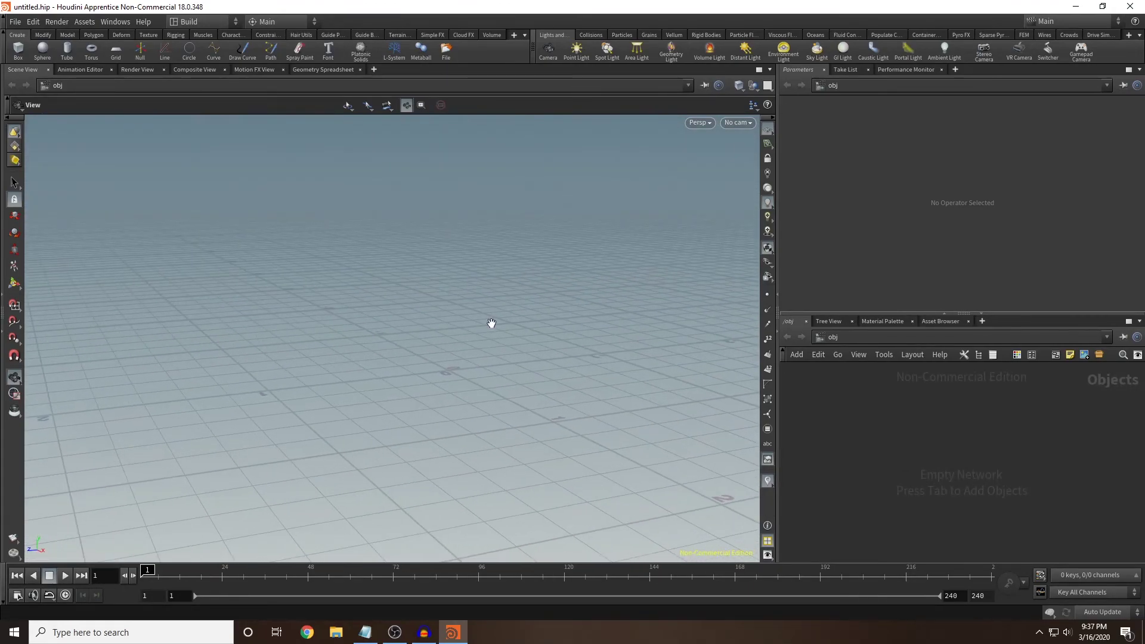
pyautogui.moveTo(491, 323); pyautogui.dragTo(411, 296)
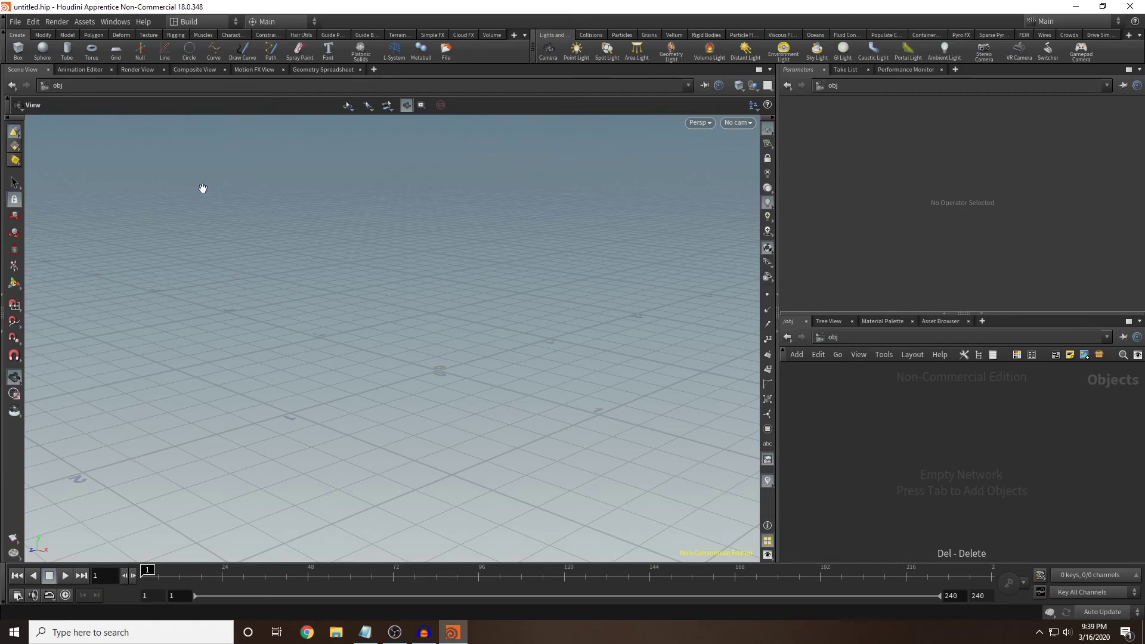
# Start a new project and set its project path to a coin_tutorial folder inside E:/youtube/.
pyautogui.click(15, 24)
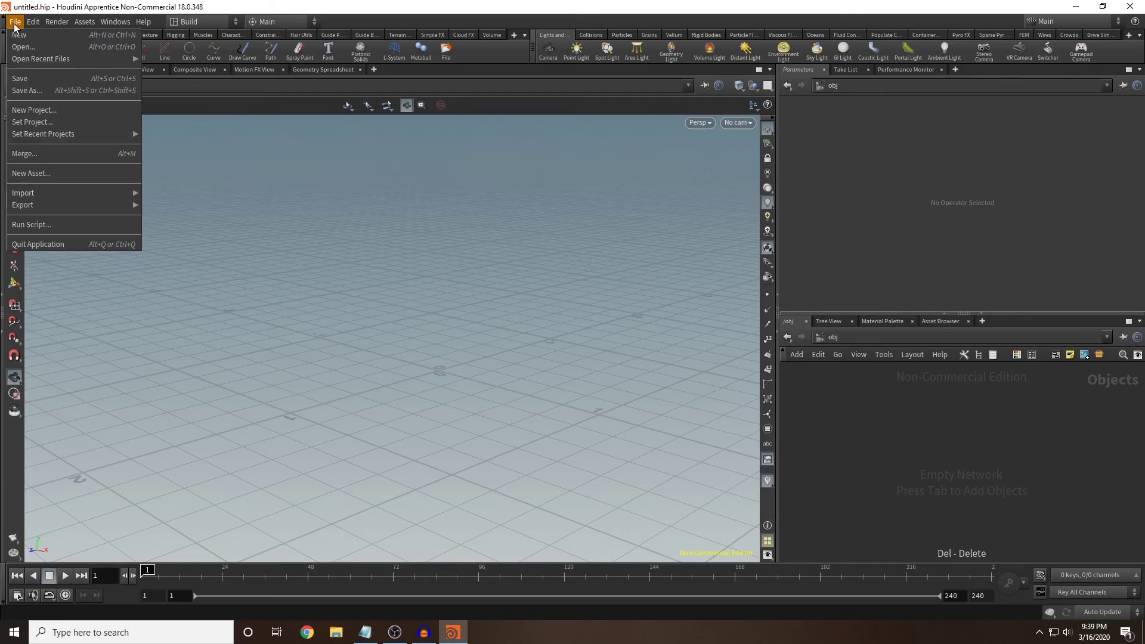
pyautogui.click(62, 109)
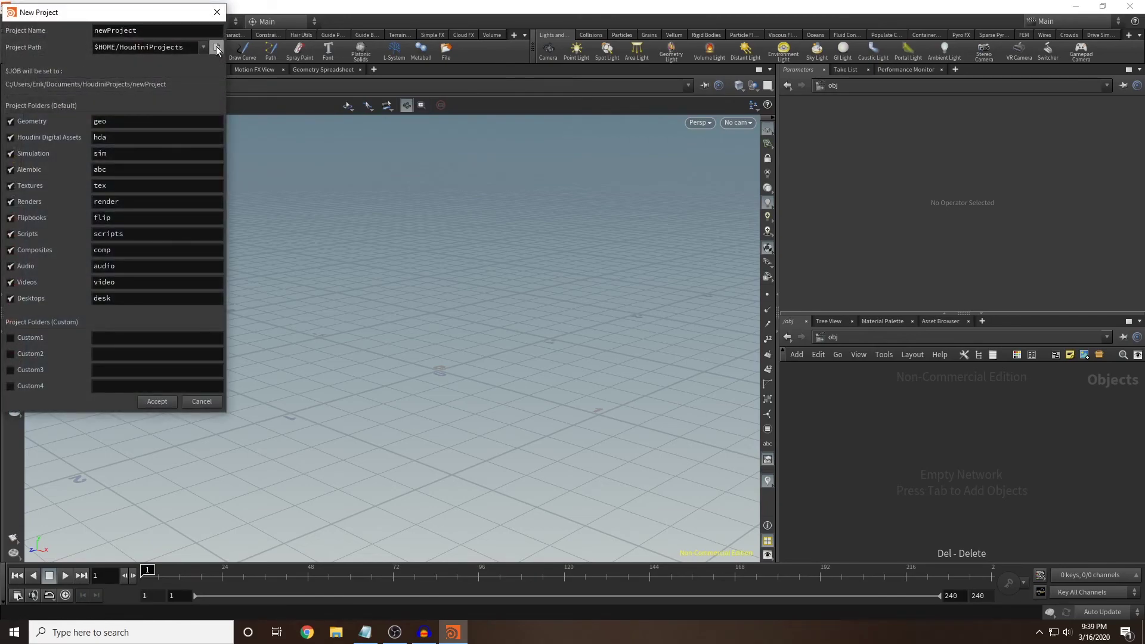
pyautogui.click(216, 47)
pyautogui.click(24, 123)
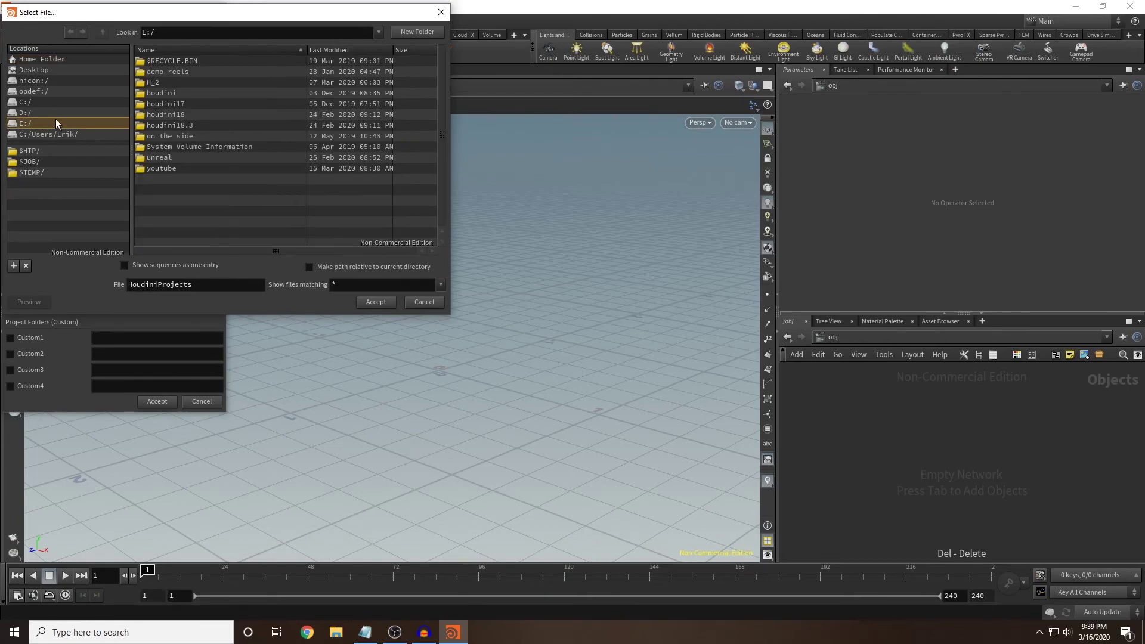
pyautogui.doubleClick(157, 170)
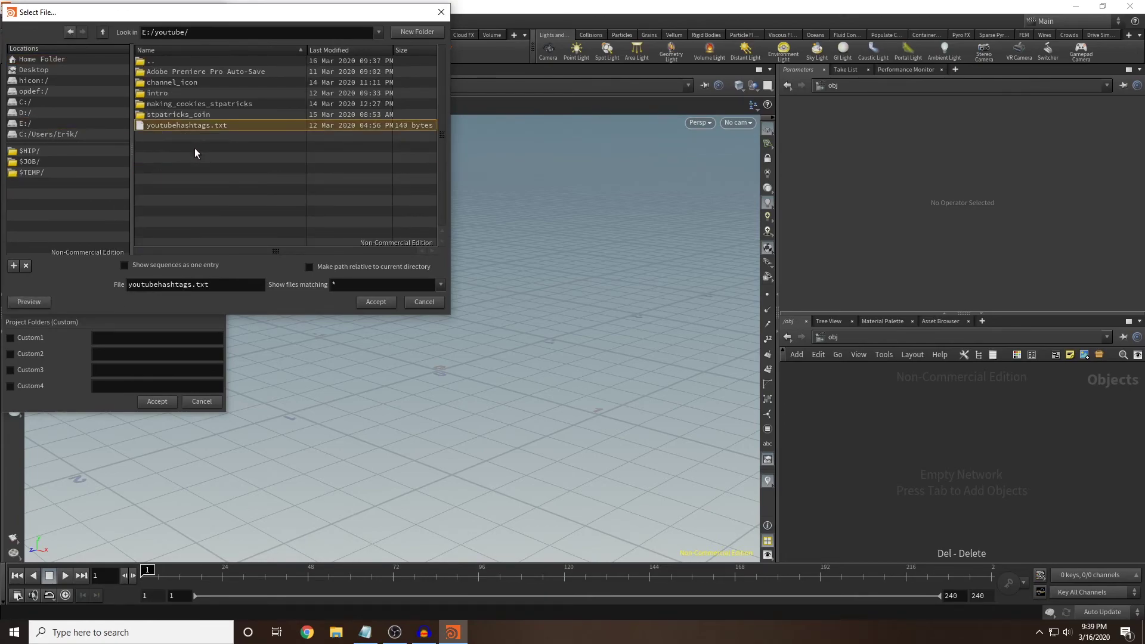
pyautogui.tripleClick(202, 284)
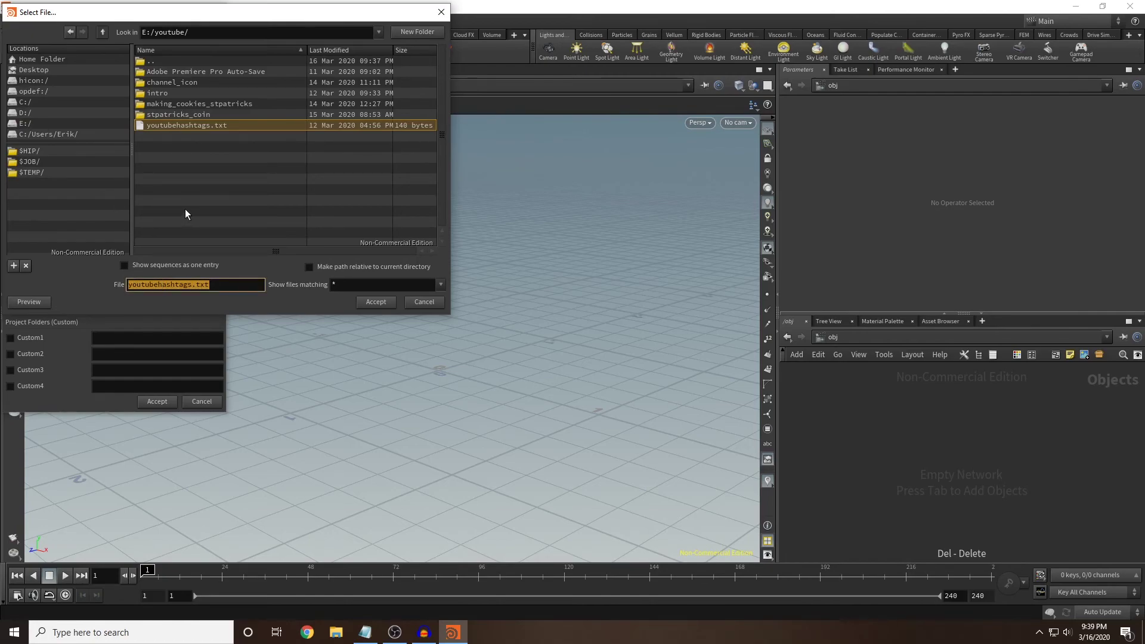
pyautogui.write('coin')
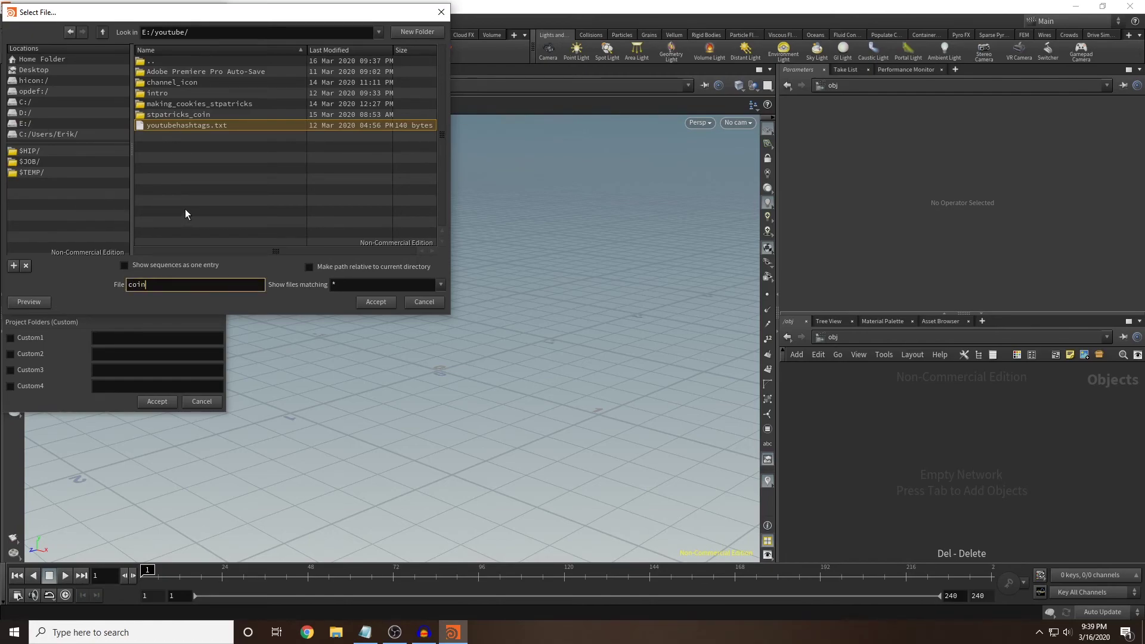
pyautogui.write('_tutorial')
pyautogui.click(367, 302)
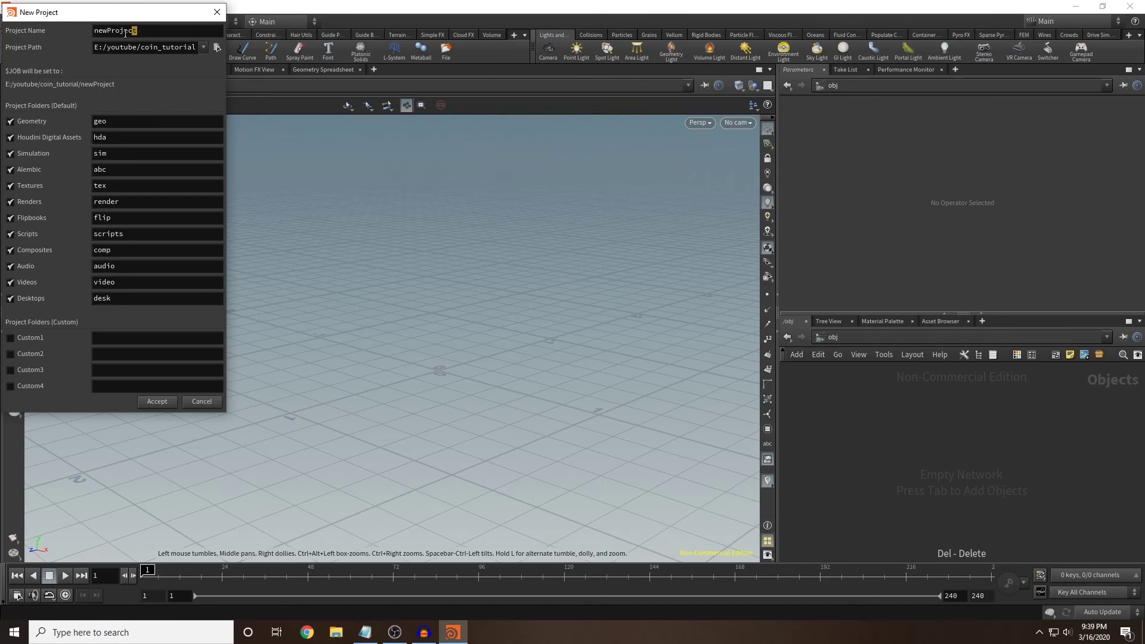
# Clear the project name so the folders go directly into coin_tutorial, and create the project with the default folders.
pyautogui.moveTo(154, 30); pyautogui.dragTo(76, 33)
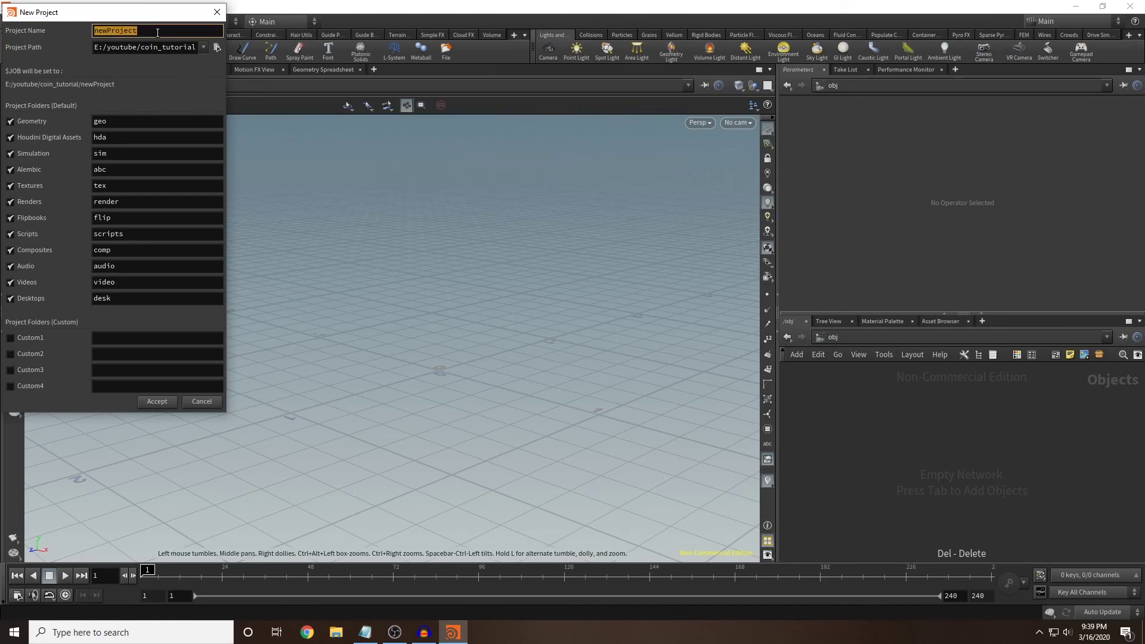
pyautogui.press('BackSpace')
pyautogui.click(157, 401)
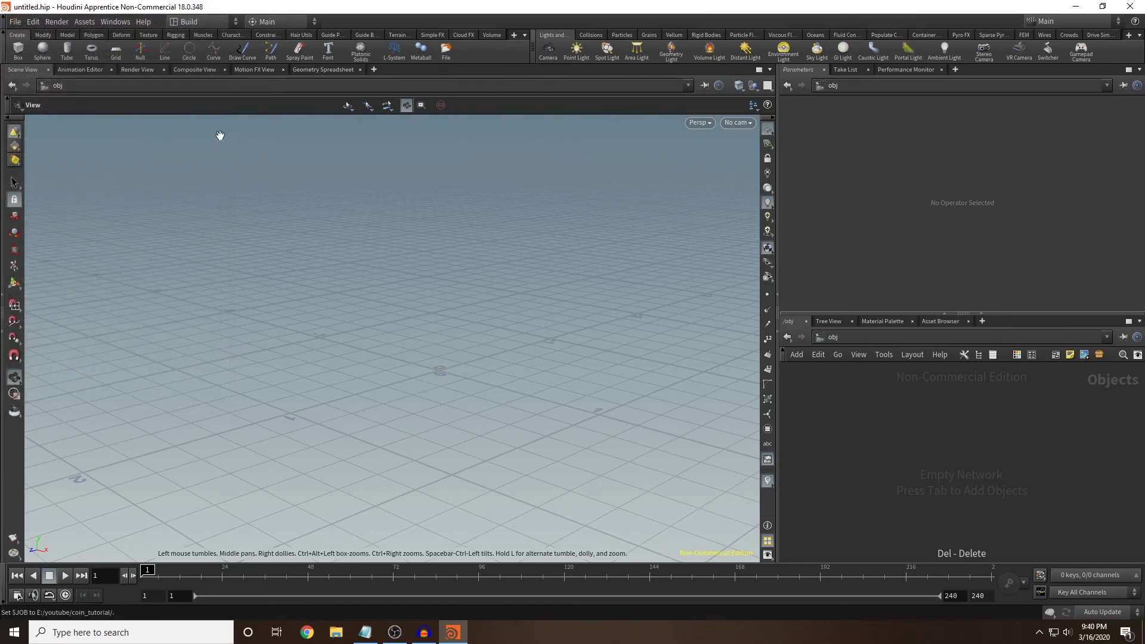
# Save the scene under the name coin_tutorial in the coin_tutorial project folder.
pyautogui.click(16, 24)
pyautogui.click(43, 92)
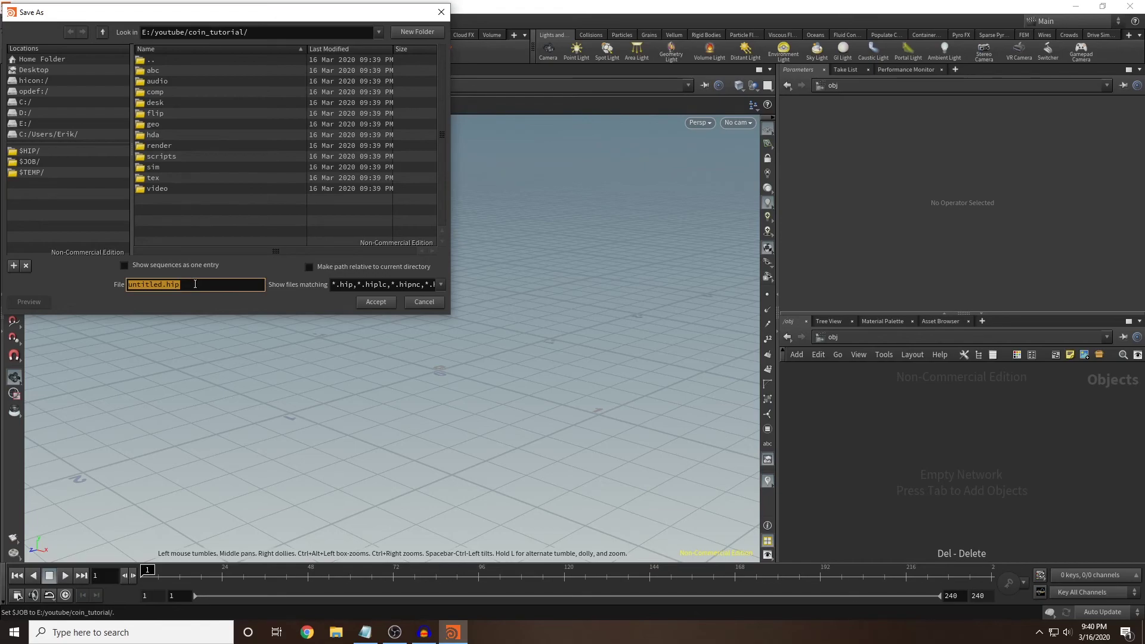
pyautogui.write('coin_tutorial')
pyautogui.click(371, 302)
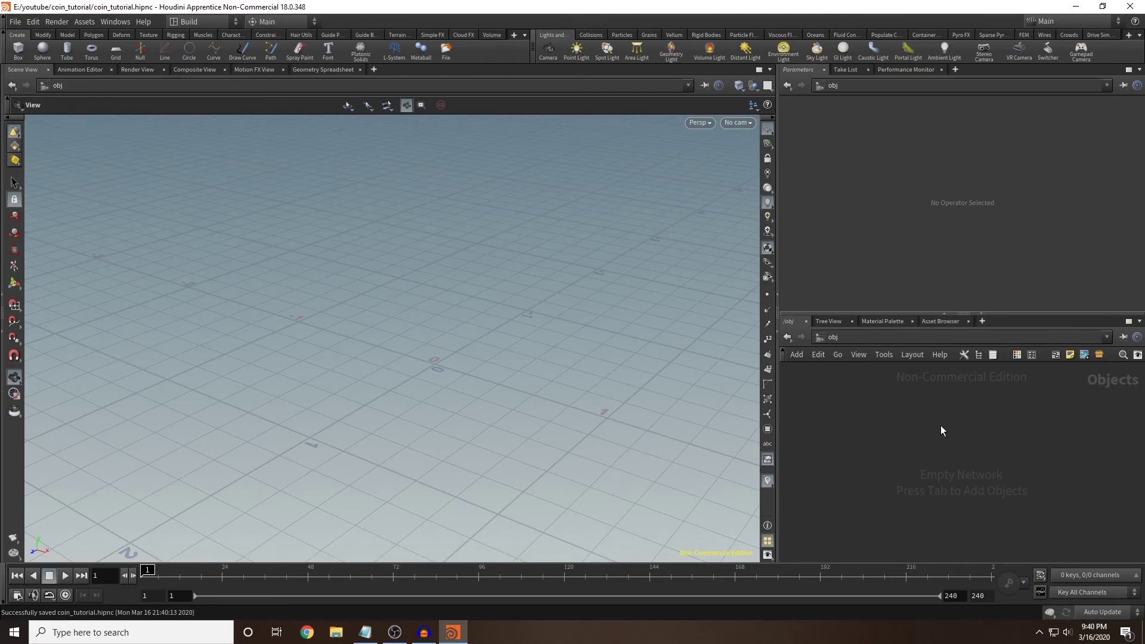
# Add a Geometry object to the object network and position it near the network's upper middle.
pyautogui.press('Tab')
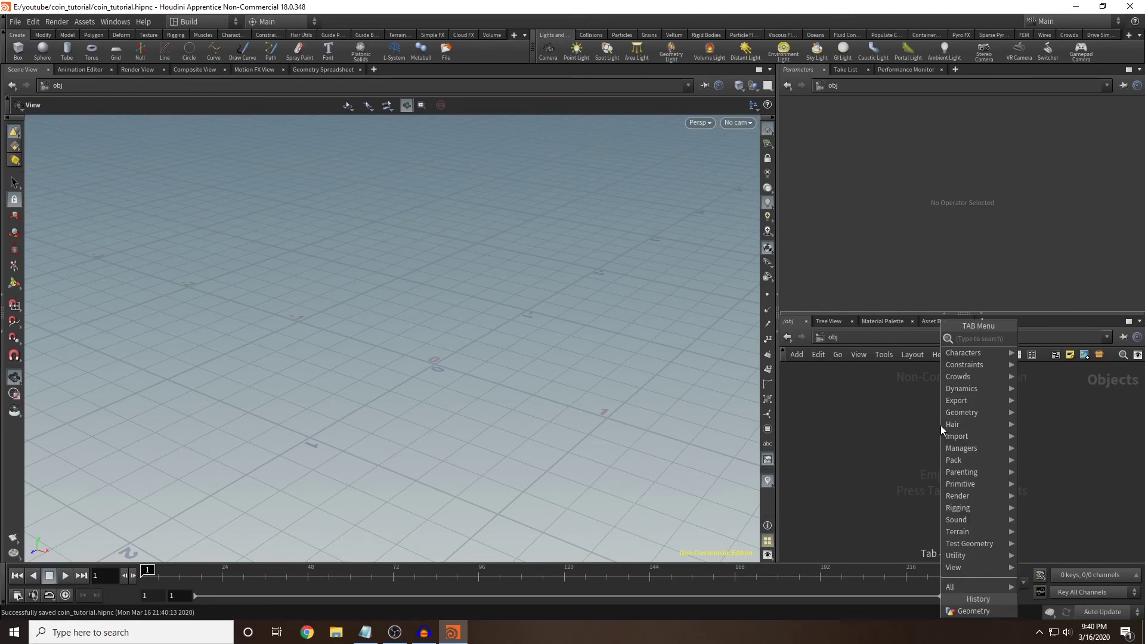
pyautogui.write('geo')
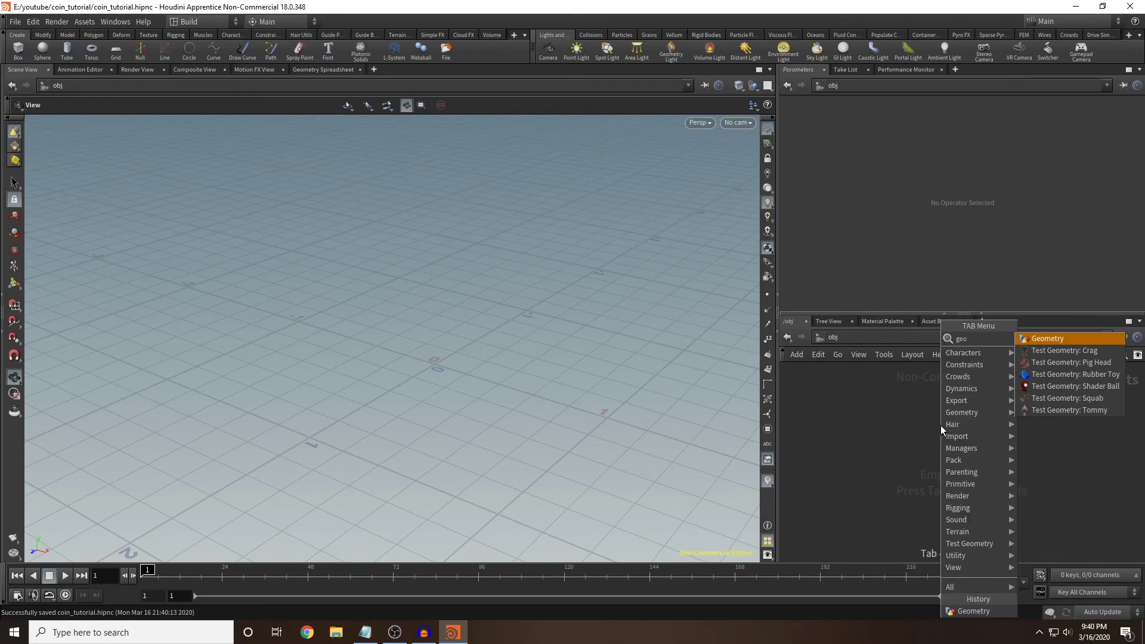
pyautogui.press('Return')
pyautogui.click(940, 424)
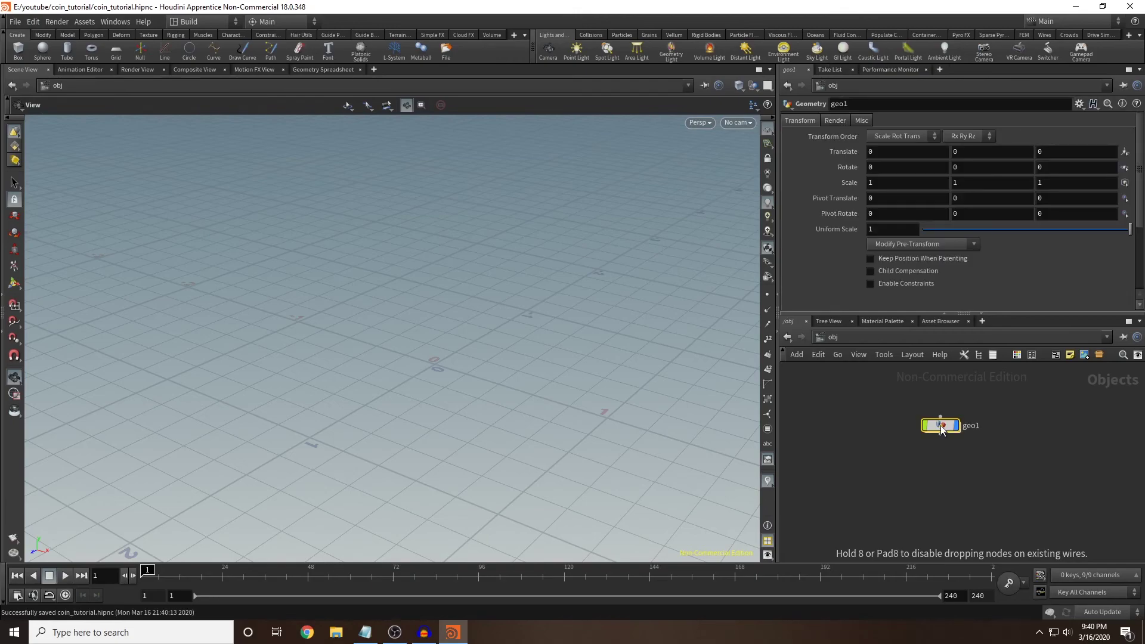
pyautogui.moveTo(940, 424); pyautogui.dragTo(922, 416)
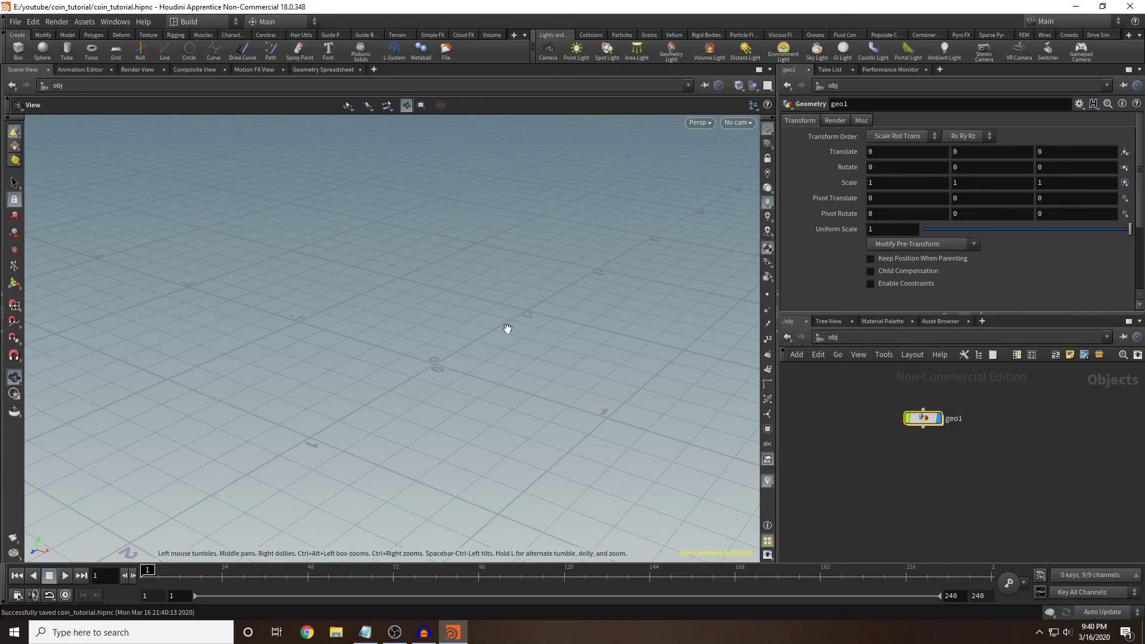
pyautogui.doubleClick(925, 421)
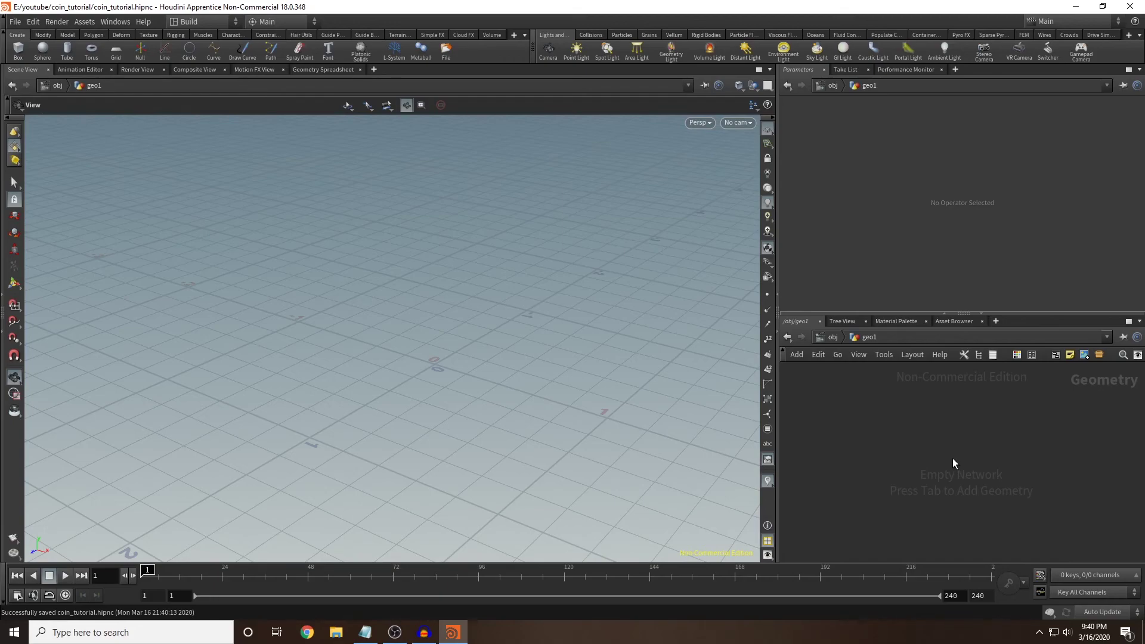
pyautogui.click(831, 337)
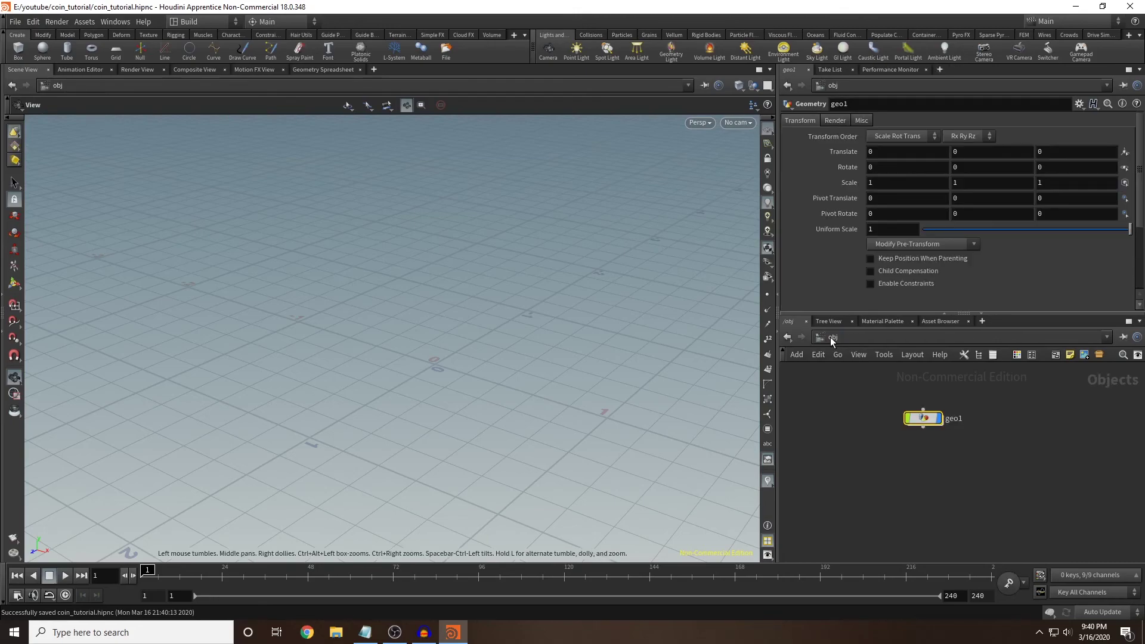
pyautogui.doubleClick(927, 421)
pyautogui.press('u')
pyautogui.doubleClick(924, 417)
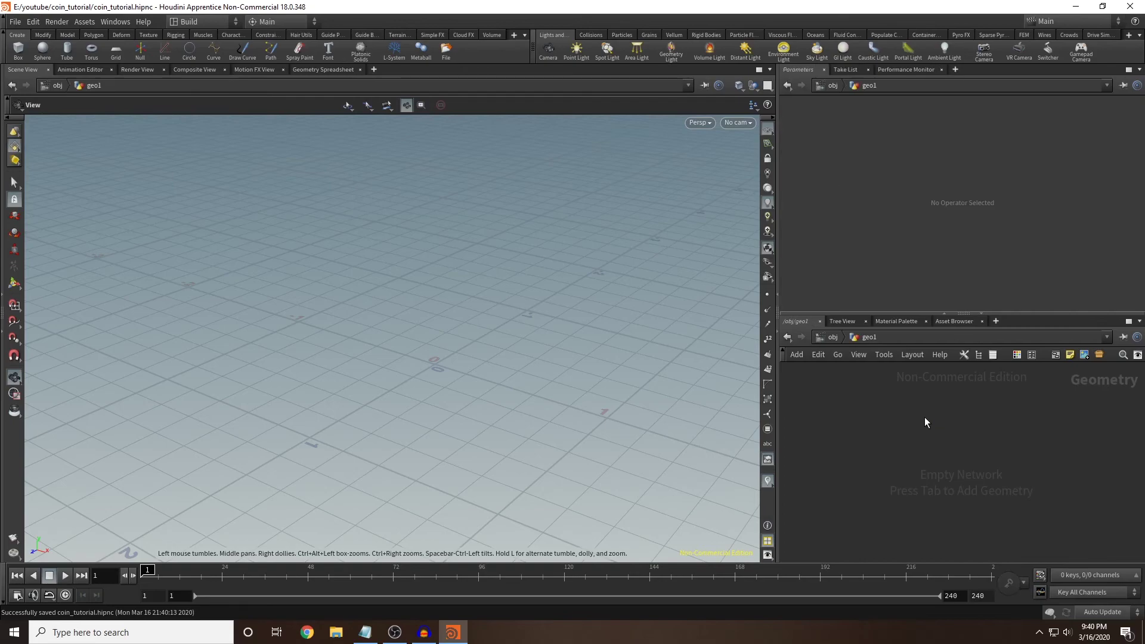
pyautogui.press('u')
# Rename the Geometry object as coin.
pyautogui.doubleClick(954, 419)
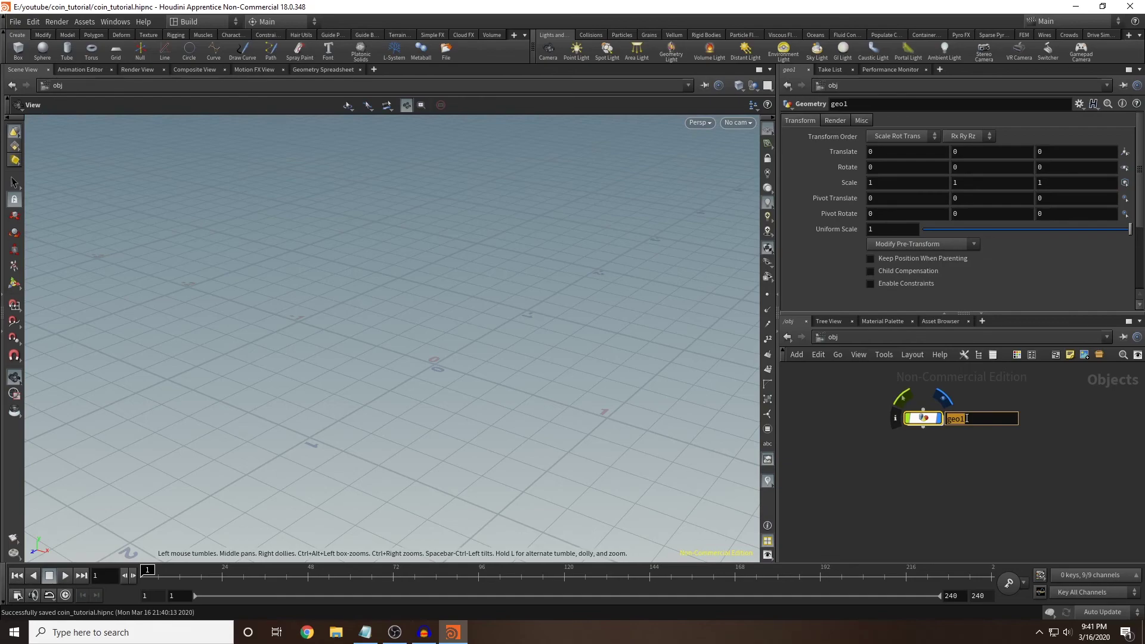
pyautogui.write('coin')
pyautogui.press('Return')
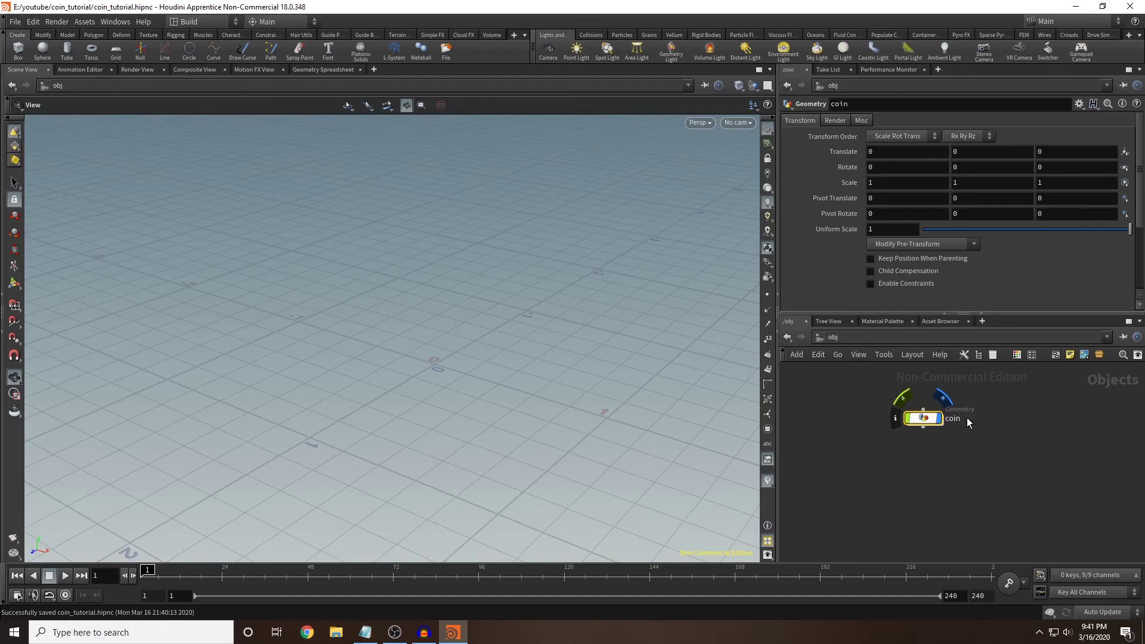
# Go inside the coin object and place a Circle node in its geometry network.
pyautogui.doubleClick(925, 419)
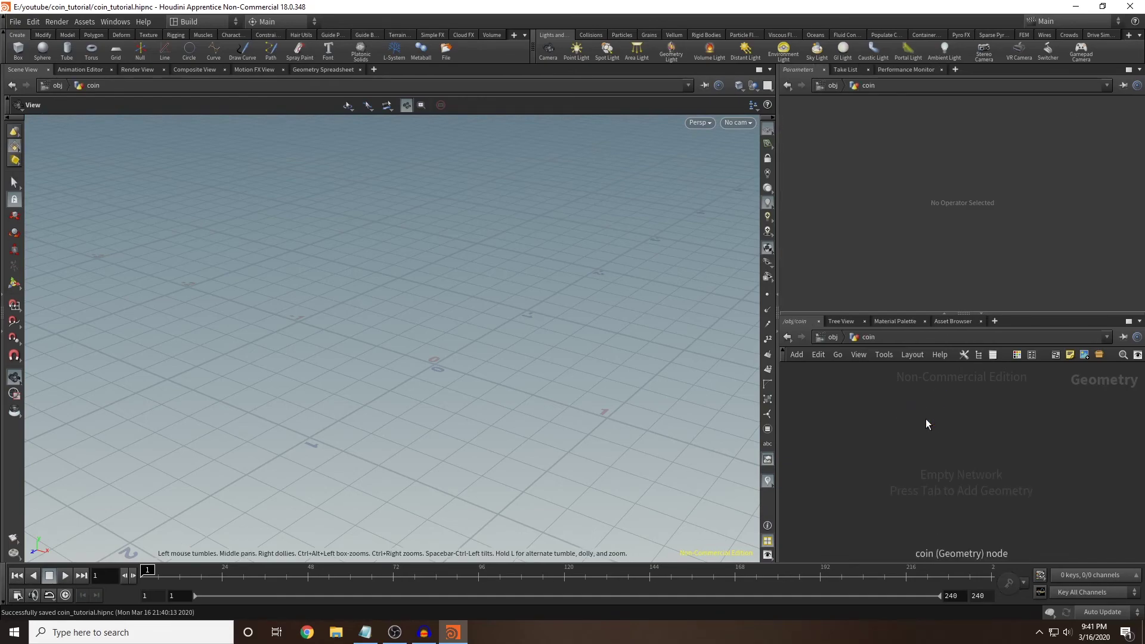
pyautogui.press('Tab')
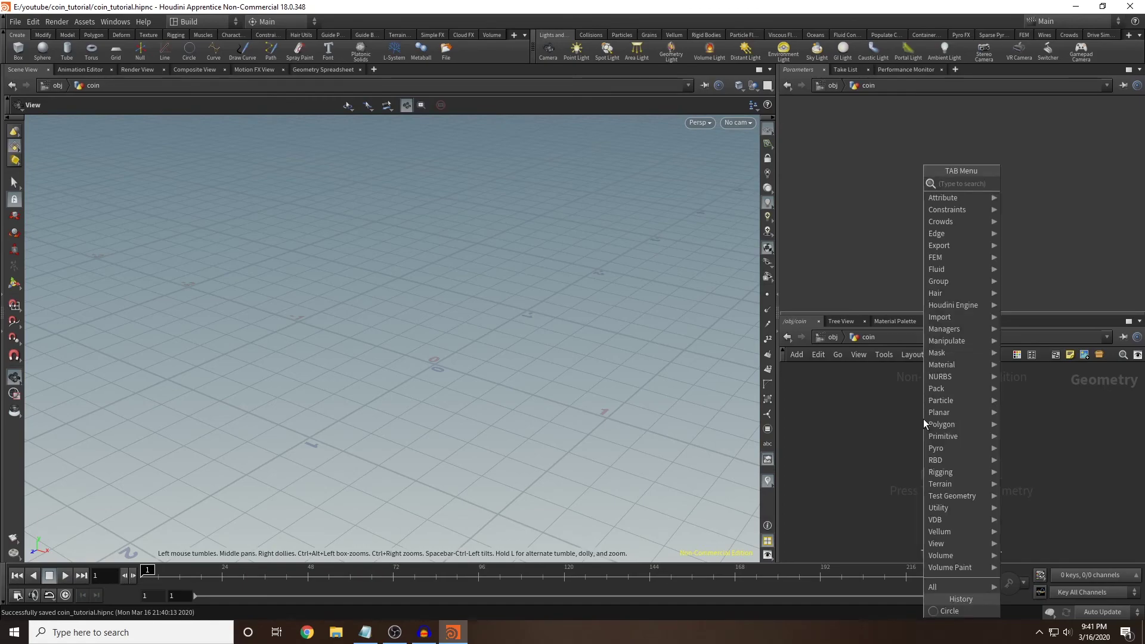
pyautogui.write('tube')
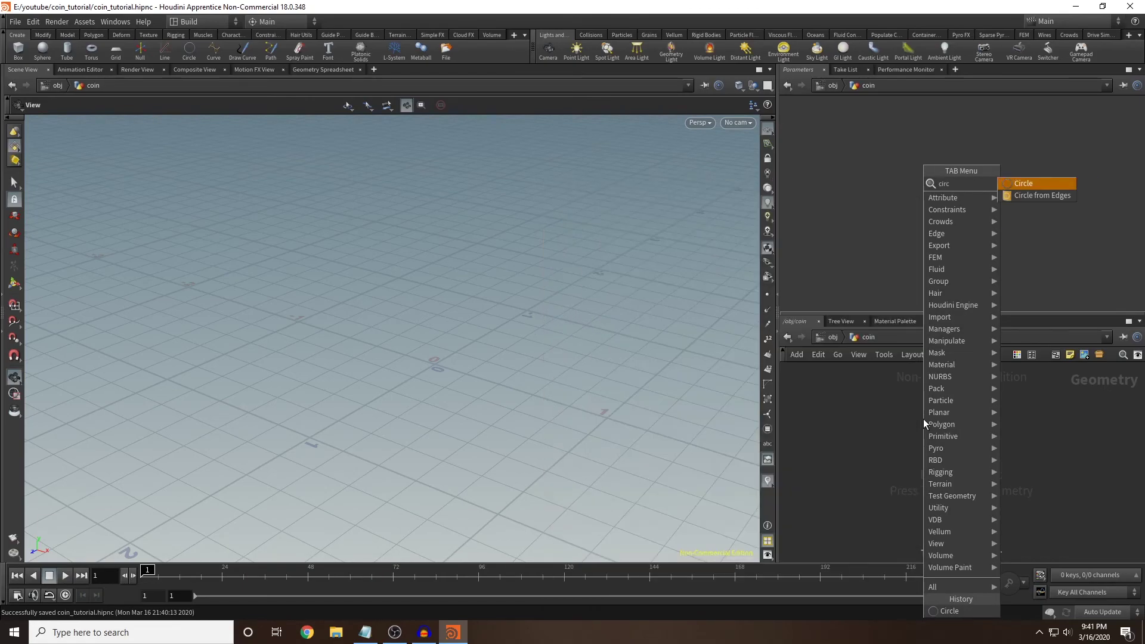
pyautogui.press('Return')
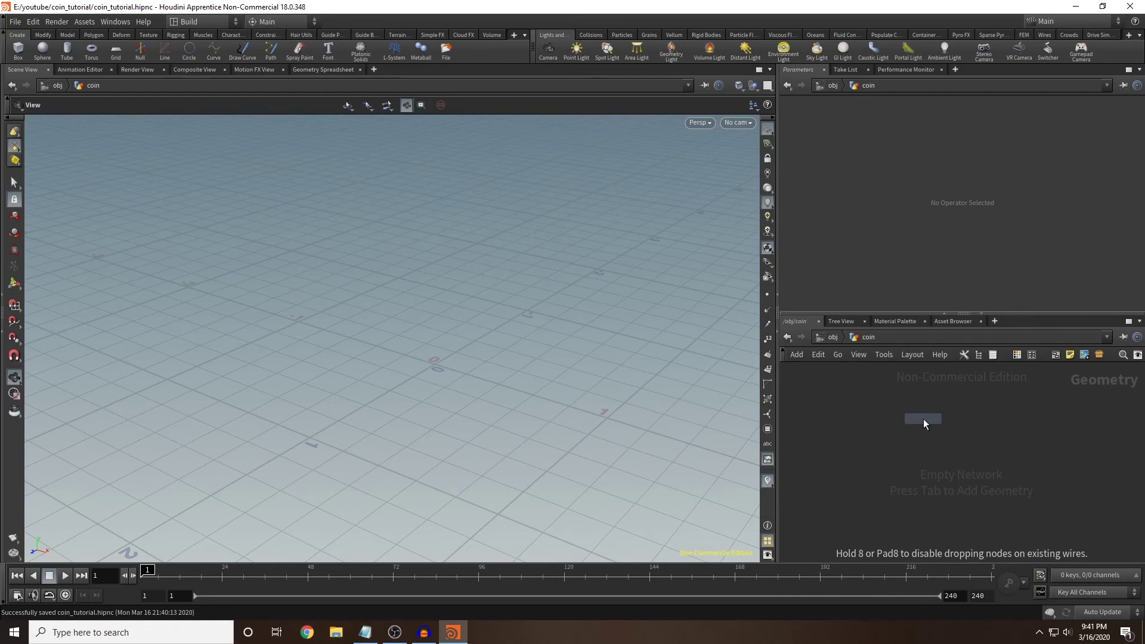
pyautogui.click(923, 421)
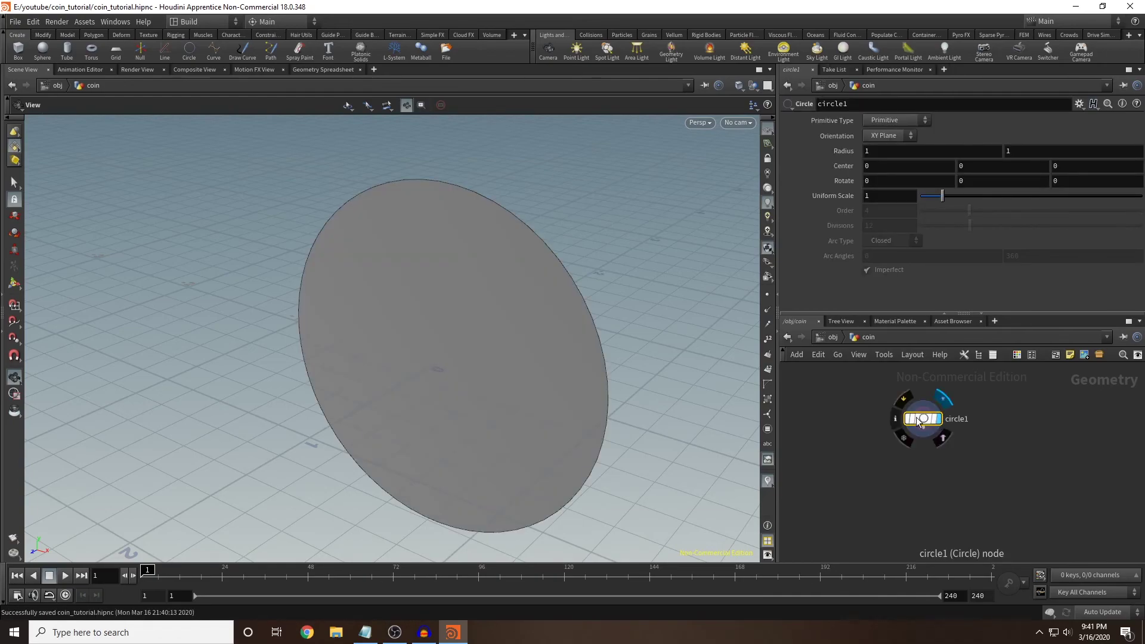
pyautogui.moveTo(535, 338); pyautogui.dragTo(624, 324)
pyautogui.moveTo(921, 416); pyautogui.dragTo(935, 418)
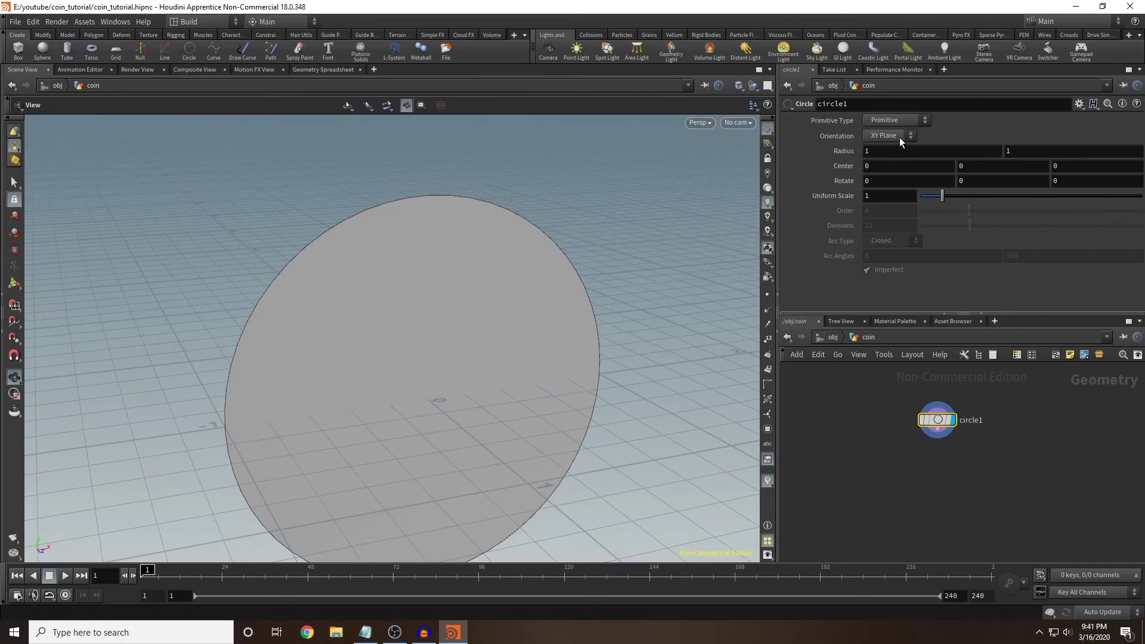
# Set the circle's orientation to ZX Plane so it lies flat on the grid.
pyautogui.moveTo(460, 309)
pyautogui.mouseDown()
pyautogui.moveTo(590, 298)
pyautogui.moveTo(446, 297)
pyautogui.mouseUp()
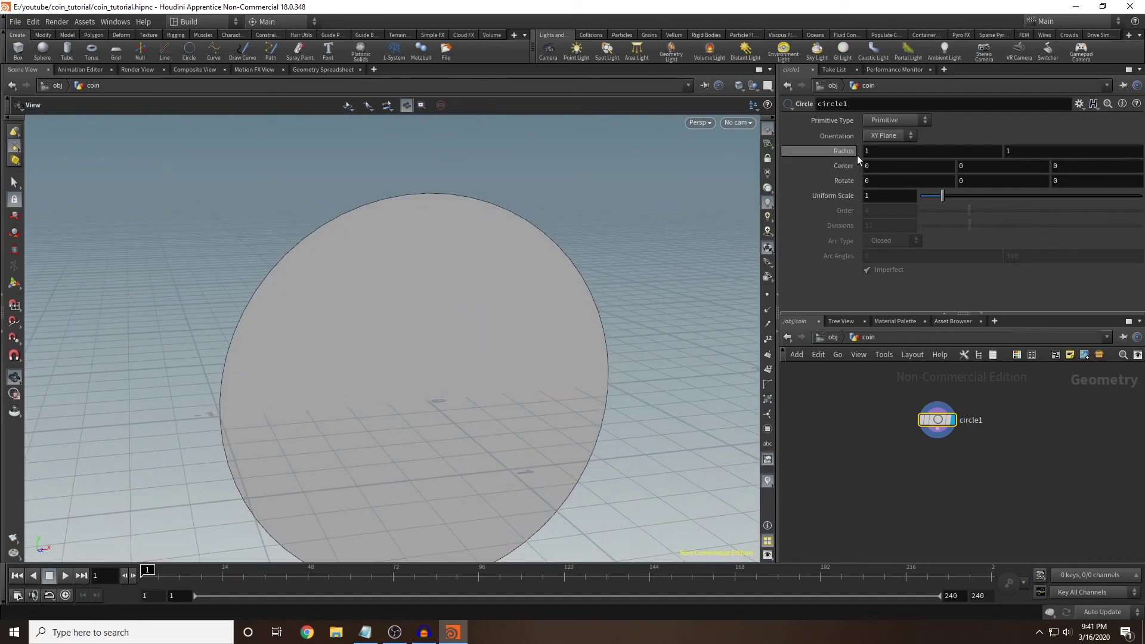
pyautogui.click(882, 135)
pyautogui.click(885, 172)
pyautogui.moveTo(378, 378)
pyautogui.mouseDown()
pyautogui.moveTo(482, 346)
pyautogui.moveTo(386, 393)
pyautogui.mouseUp()
# Change the circle's primitive type to Polygon and raise its divisions to 50.
pyautogui.click(903, 122)
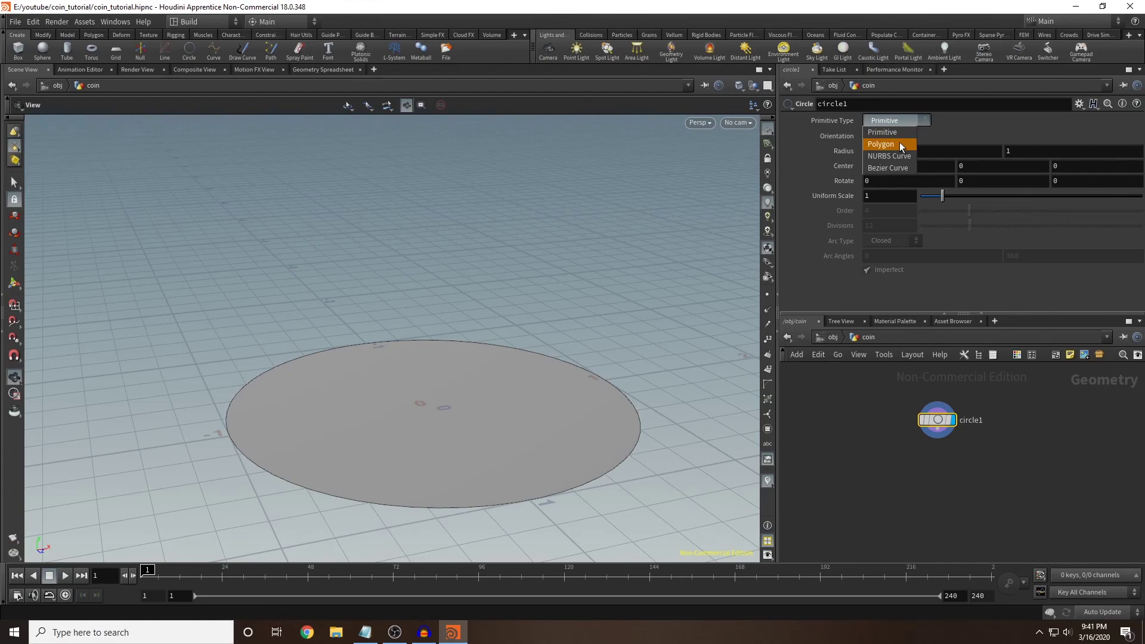
pyautogui.click(899, 144)
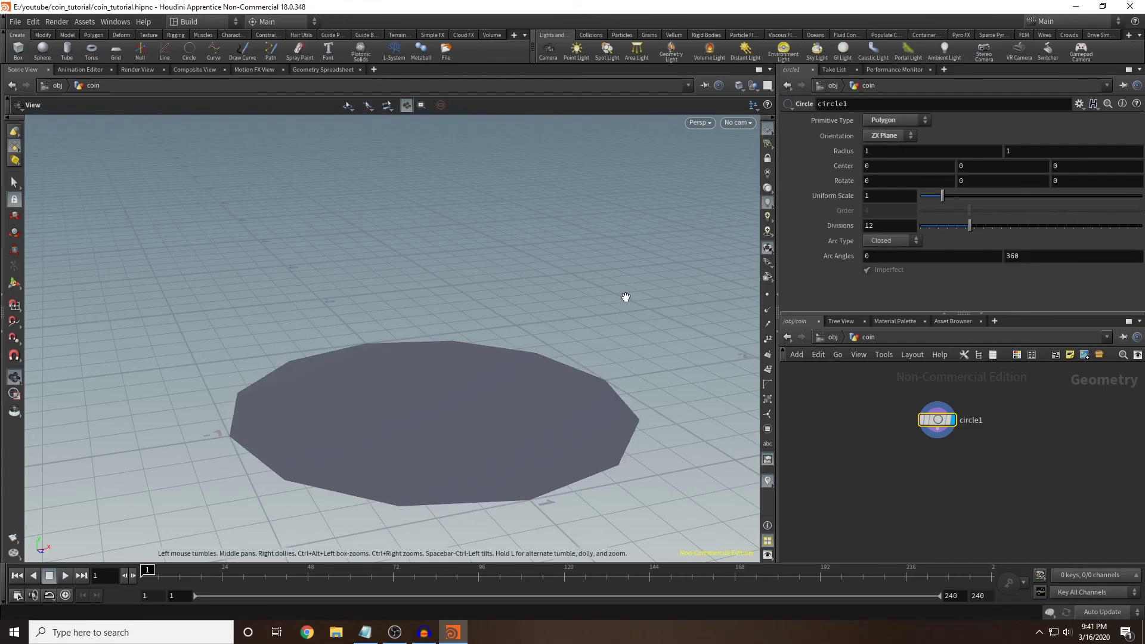
pyautogui.moveTo(657, 288); pyautogui.dragTo(486, 356)
pyautogui.scroll(-3, 486, 357)
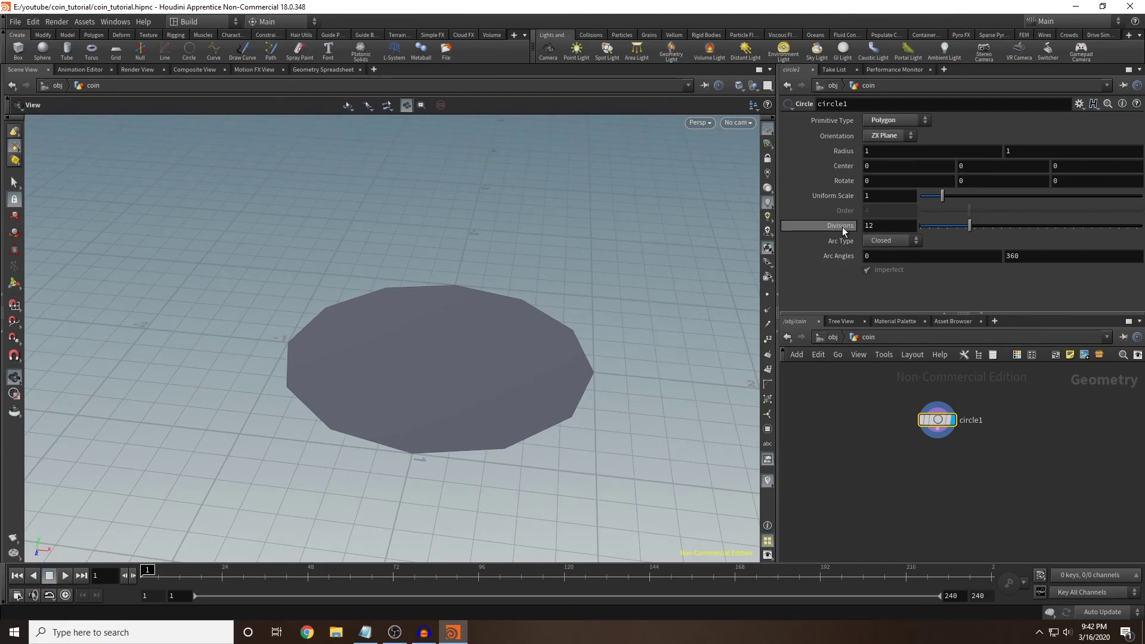
pyautogui.moveTo(974, 226); pyautogui.dragTo(1144, 219)
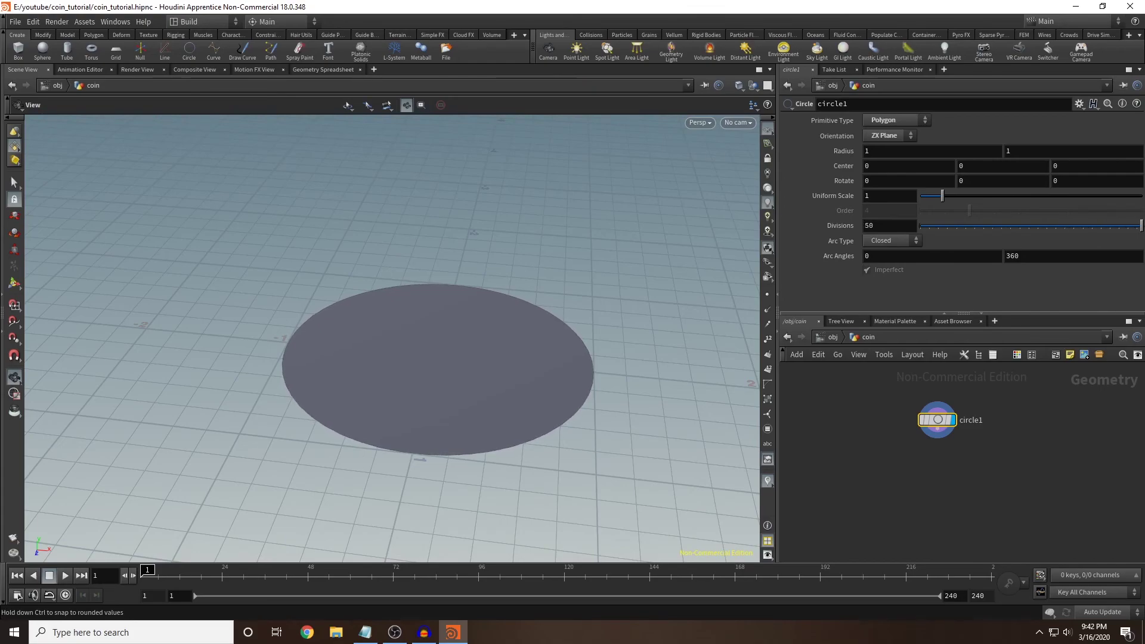
# Set the circle's divisions to 300 to smooth its outline.
pyautogui.hotkey('ctrl', 'z')
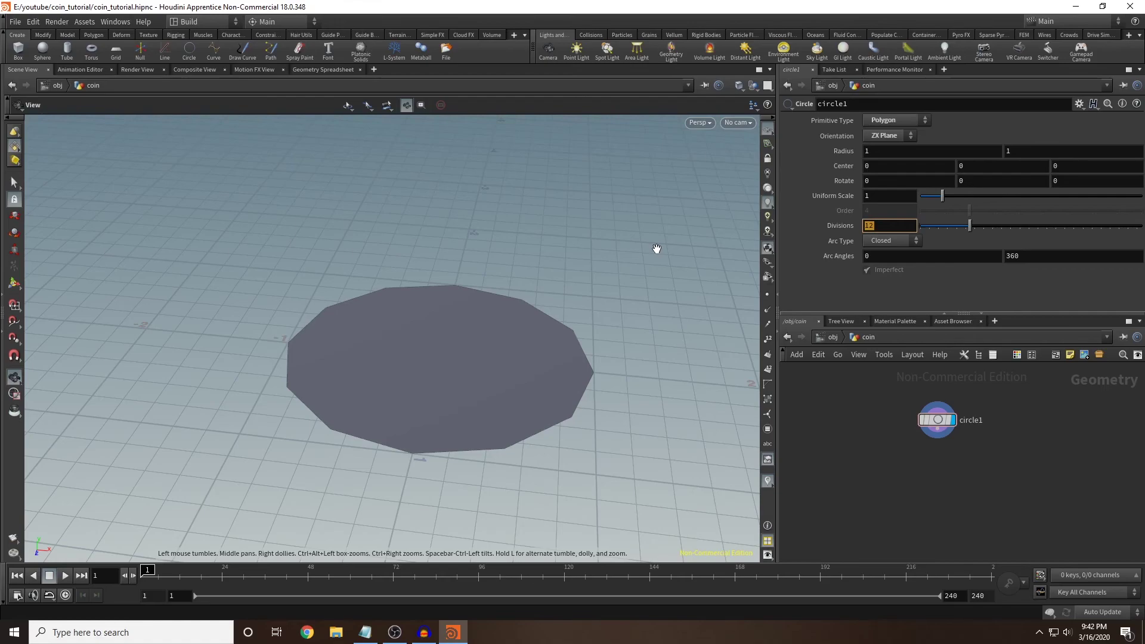
pyautogui.write('300')
pyautogui.press('Return')
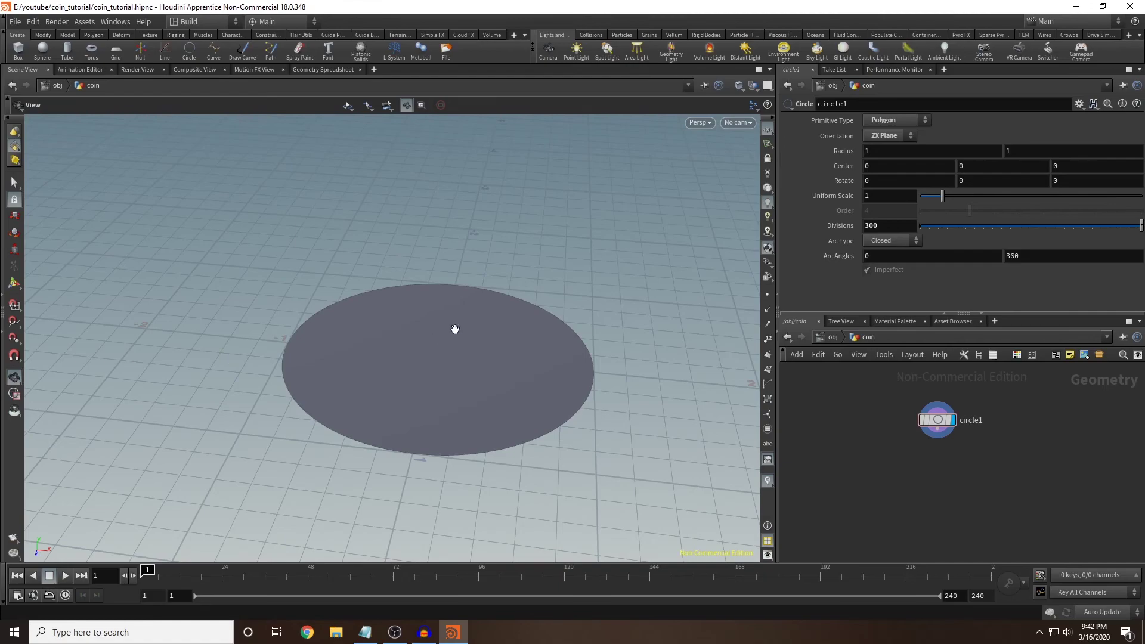
pyautogui.moveTo(501, 332)
pyautogui.mouseDown()
pyautogui.moveTo(574, 313)
pyautogui.moveTo(537, 335)
pyautogui.moveTo(560, 307)
pyautogui.moveTo(516, 332)
pyautogui.mouseUp()
pyautogui.click(887, 241)
pyautogui.click(885, 239)
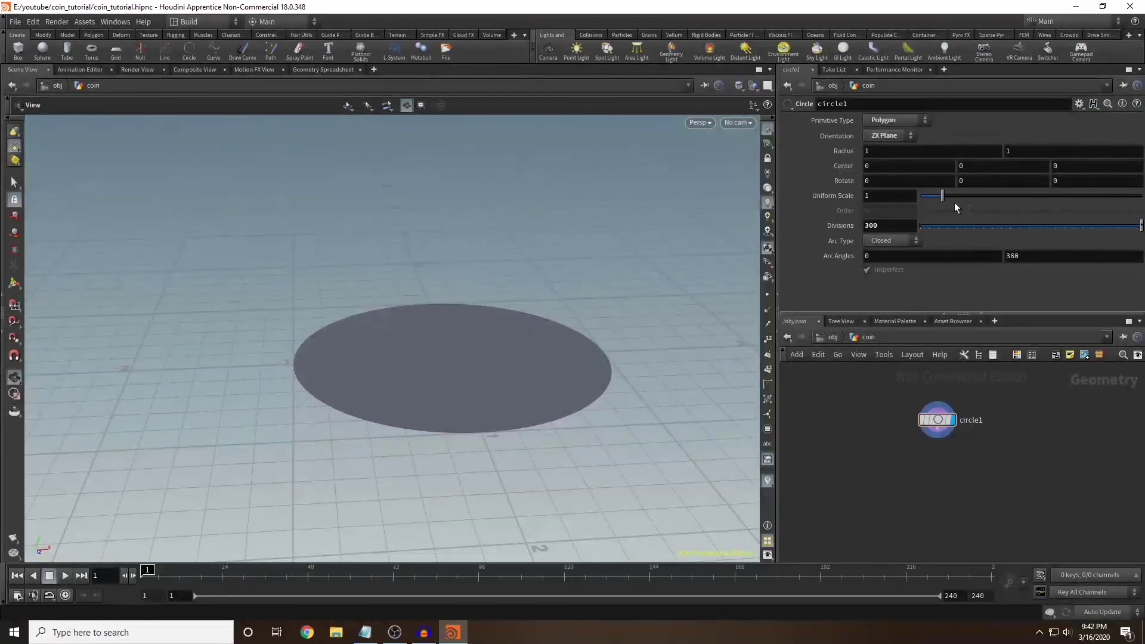
# Try a uniform scale of 1.19 on the circle and set it back to 1.
pyautogui.moveTo(944, 198); pyautogui.dragTo(948, 198)
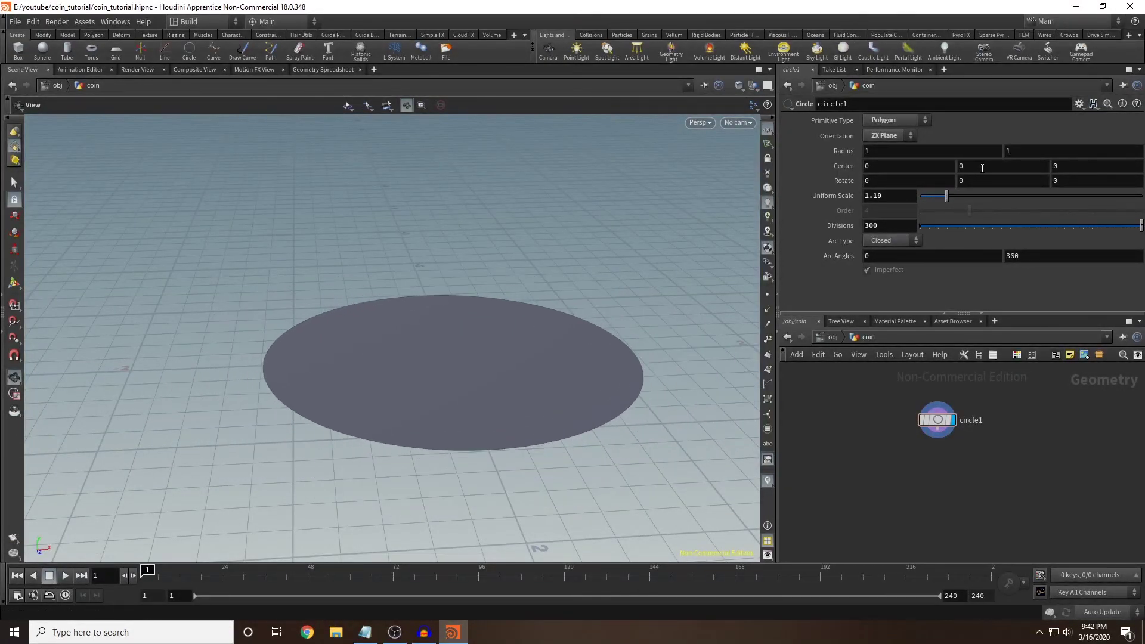
pyautogui.middleClick(984, 166)
pyautogui.moveTo(984, 166)
pyautogui.mouseDown(button='middle')
pyautogui.moveTo(1051, 162)
pyautogui.moveTo(983, 163)
pyautogui.mouseUp(button='middle')
pyautogui.click(911, 199)
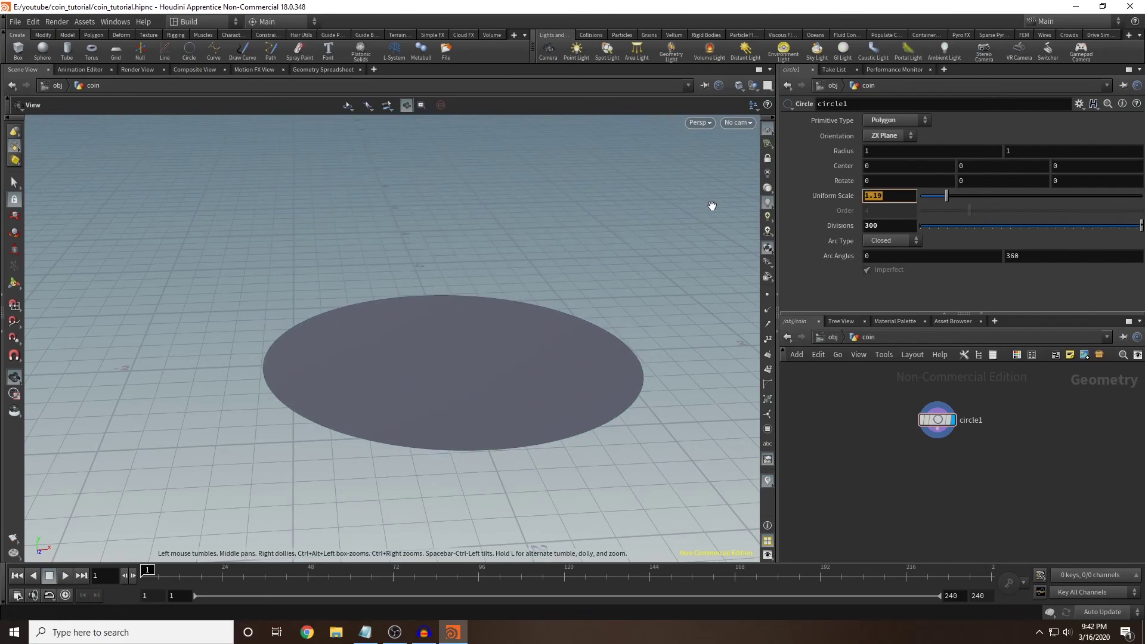
pyautogui.write('1')
pyautogui.press('Return')
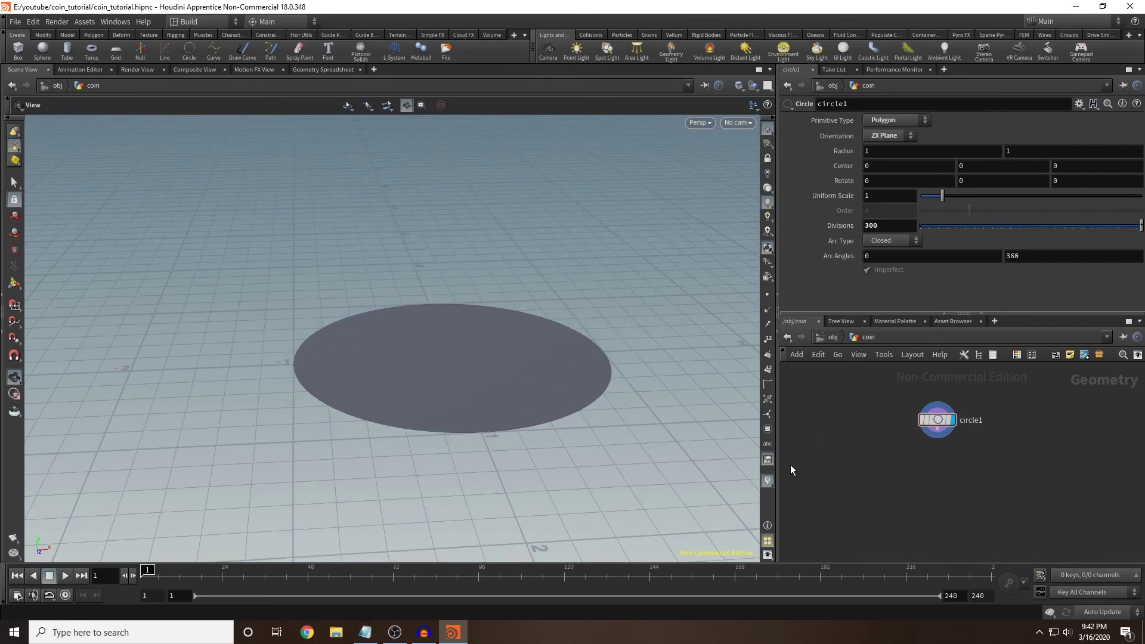
# Add a PolyExtrude node below circle1 and connect the circle's output to its first input.
pyautogui.moveTo(434, 408); pyautogui.dragTo(847, 458)
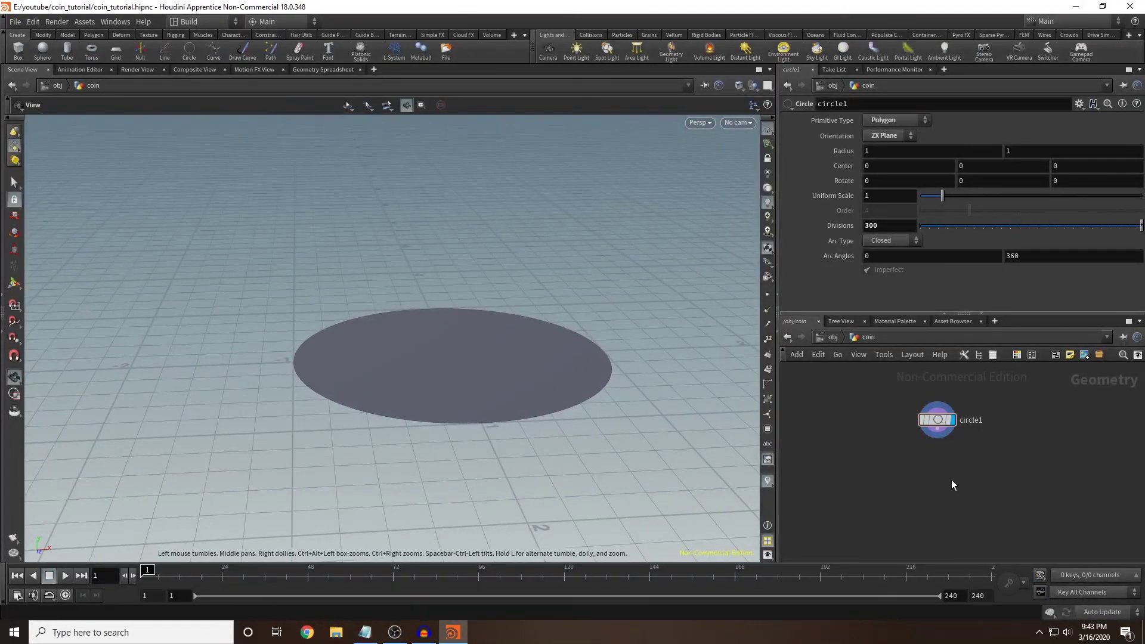
pyautogui.moveTo(585, 491)
pyautogui.mouseDown()
pyautogui.moveTo(565, 449)
pyautogui.moveTo(586, 497)
pyautogui.mouseUp()
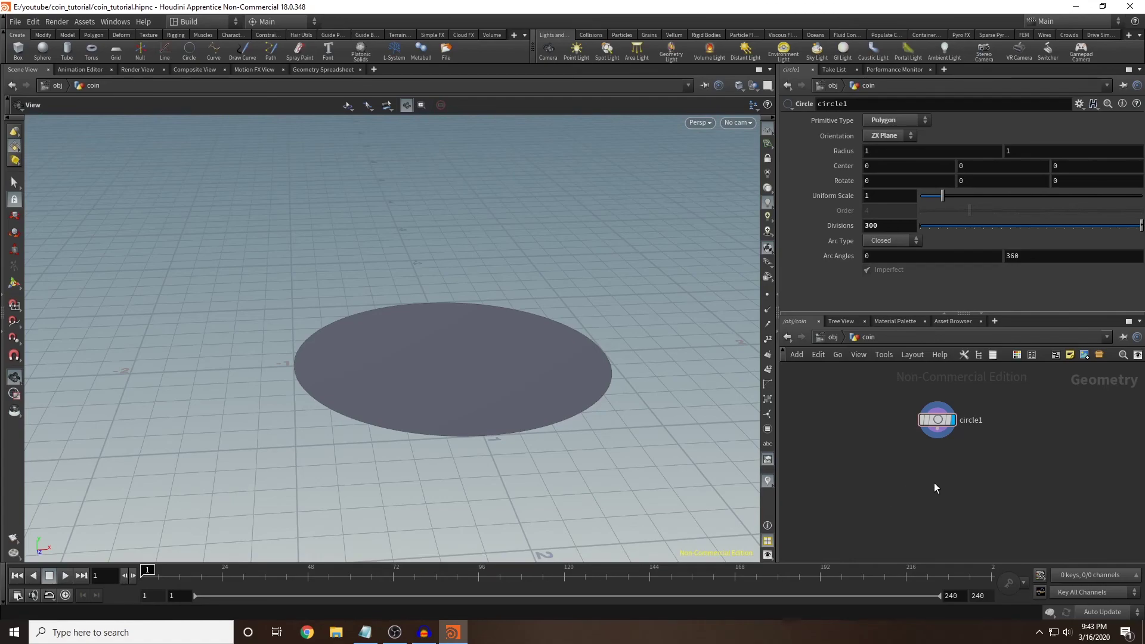
pyautogui.press('Tab')
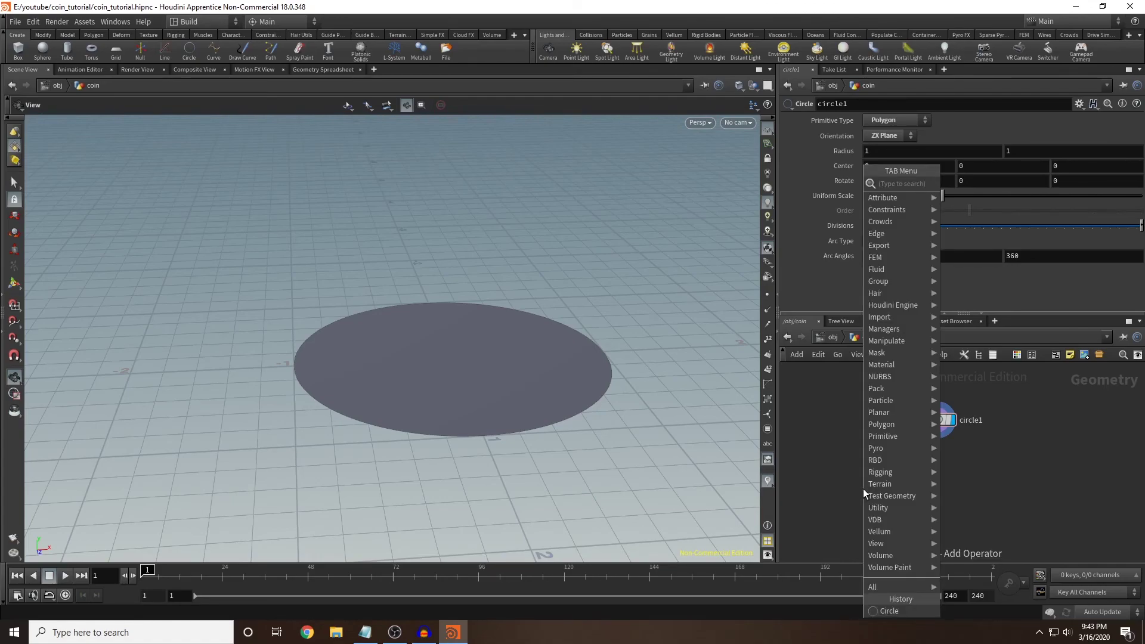
pyautogui.write('polyex')
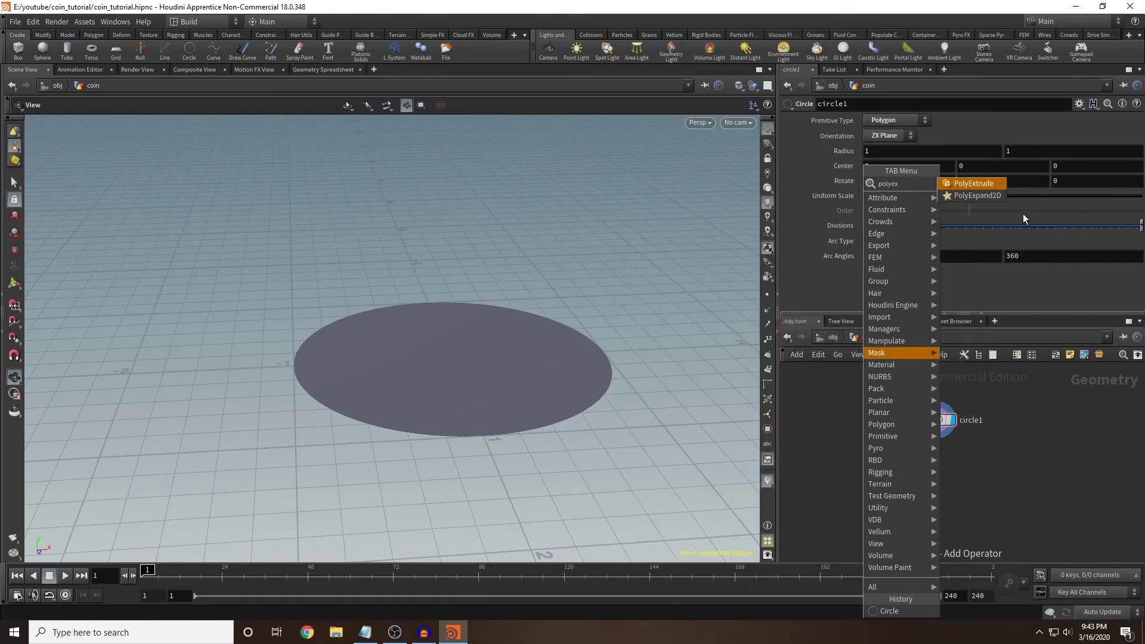
pyautogui.click(973, 183)
pyautogui.click(900, 471)
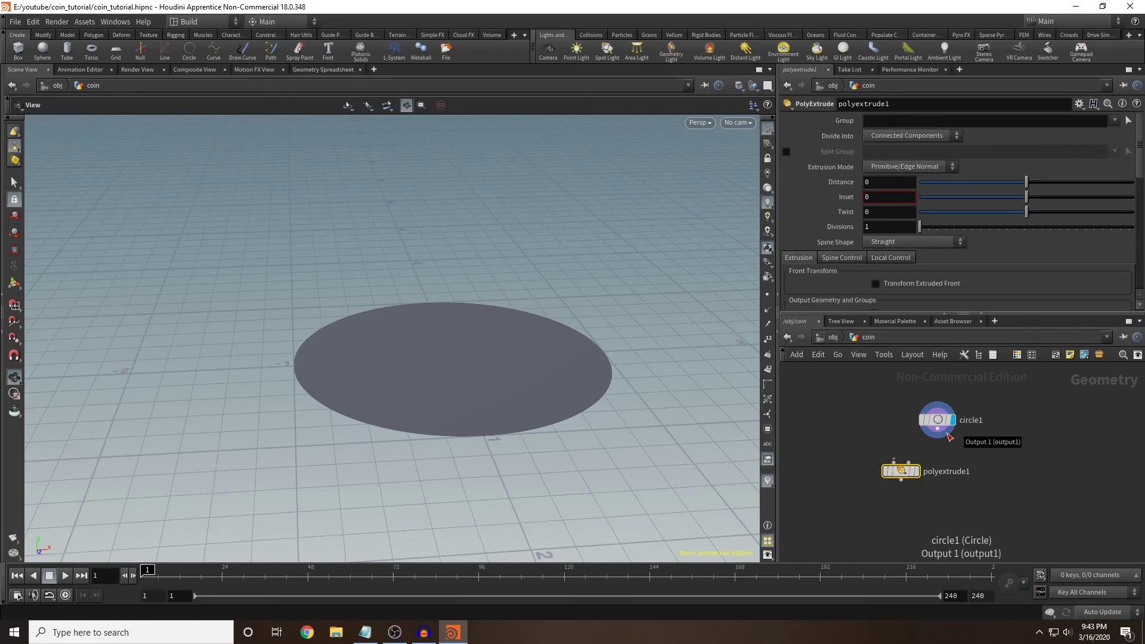
pyautogui.moveTo(939, 434); pyautogui.dragTo(895, 464)
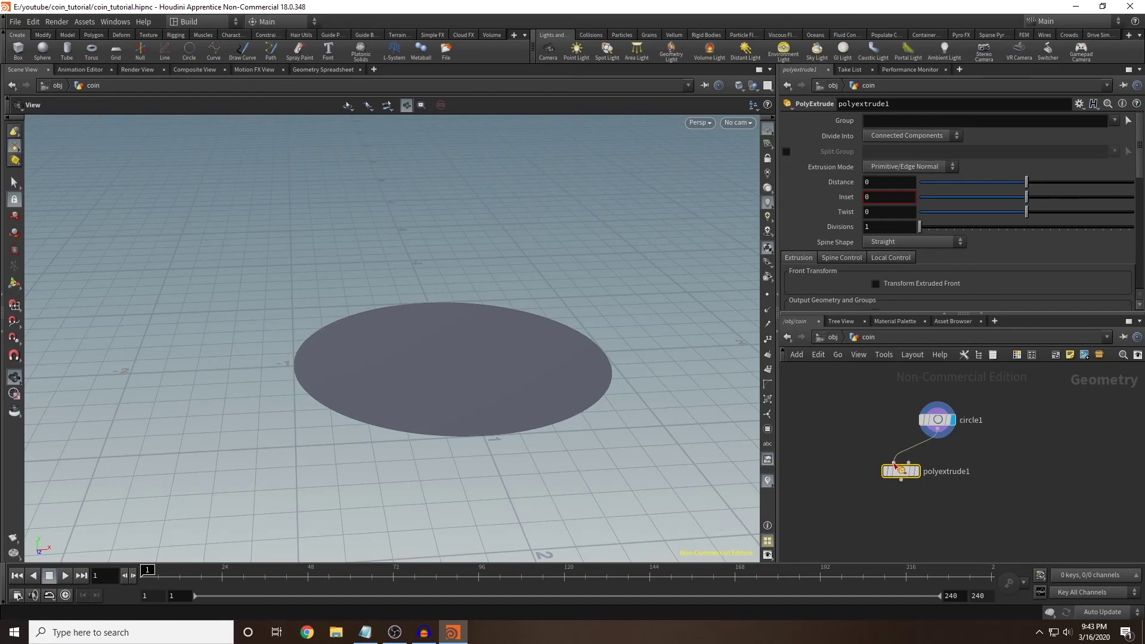
# Turn on the display and render flag of polyextrude1.
pyautogui.moveTo(907, 477)
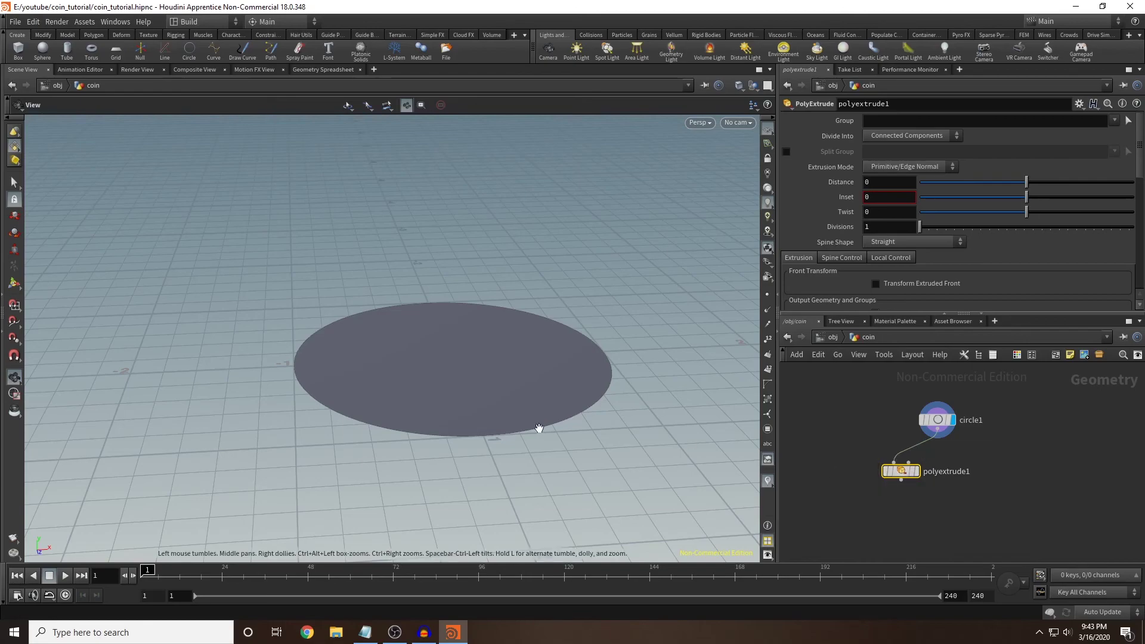
pyautogui.moveTo(956, 429)
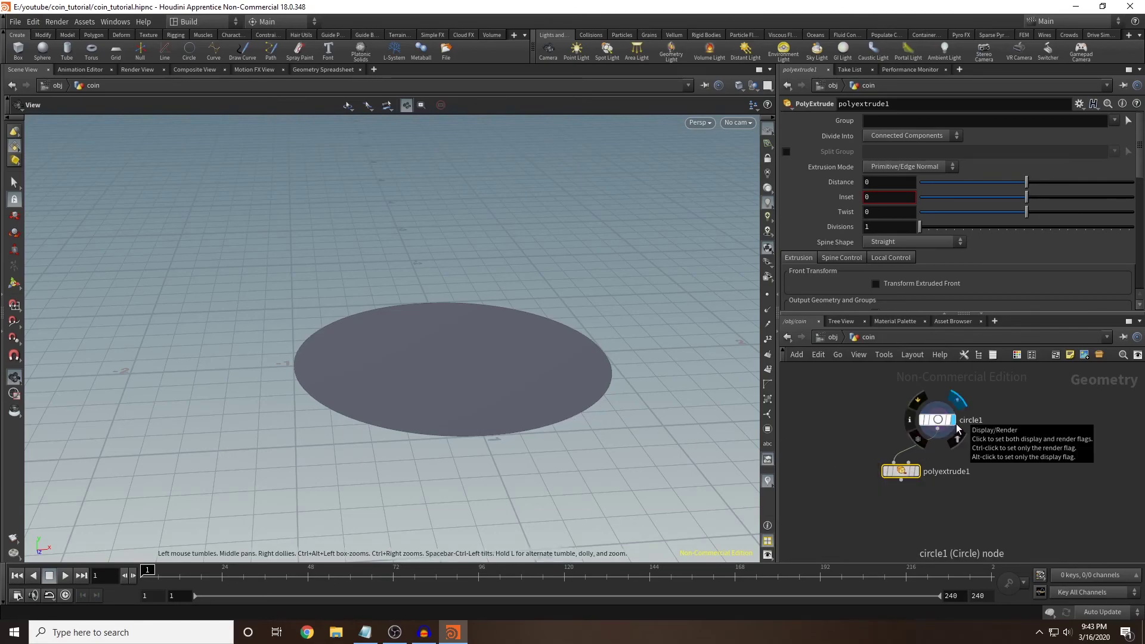
pyautogui.click(918, 475)
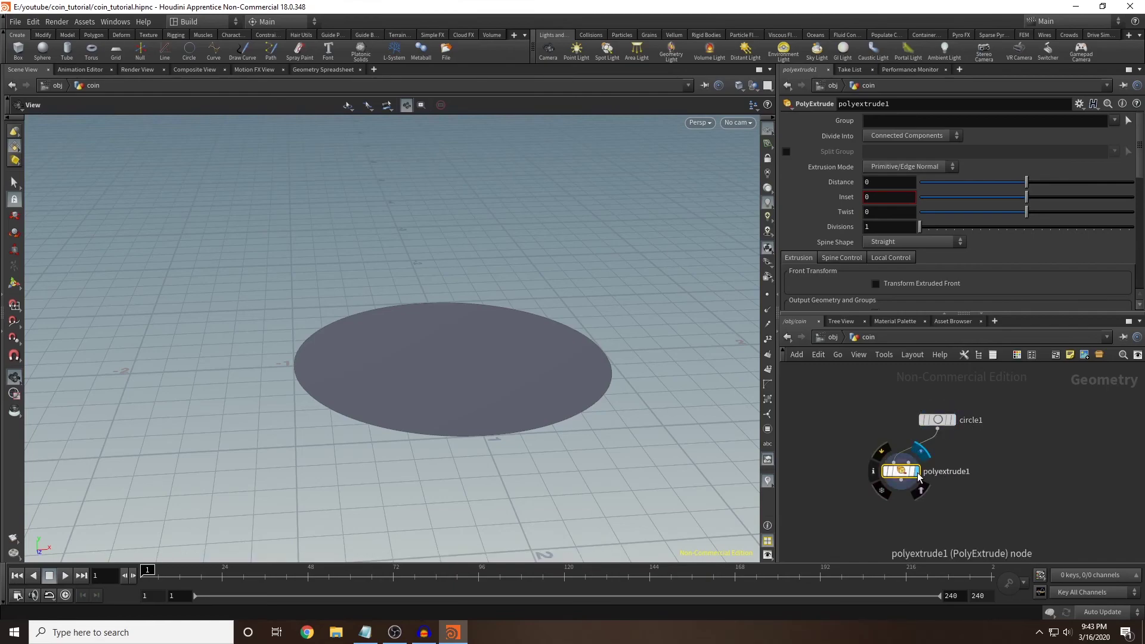
# Give the disc thickness by raising the polyextrude1 distance to about 0.151.
pyautogui.moveTo(618, 317); pyautogui.dragTo(578, 328)
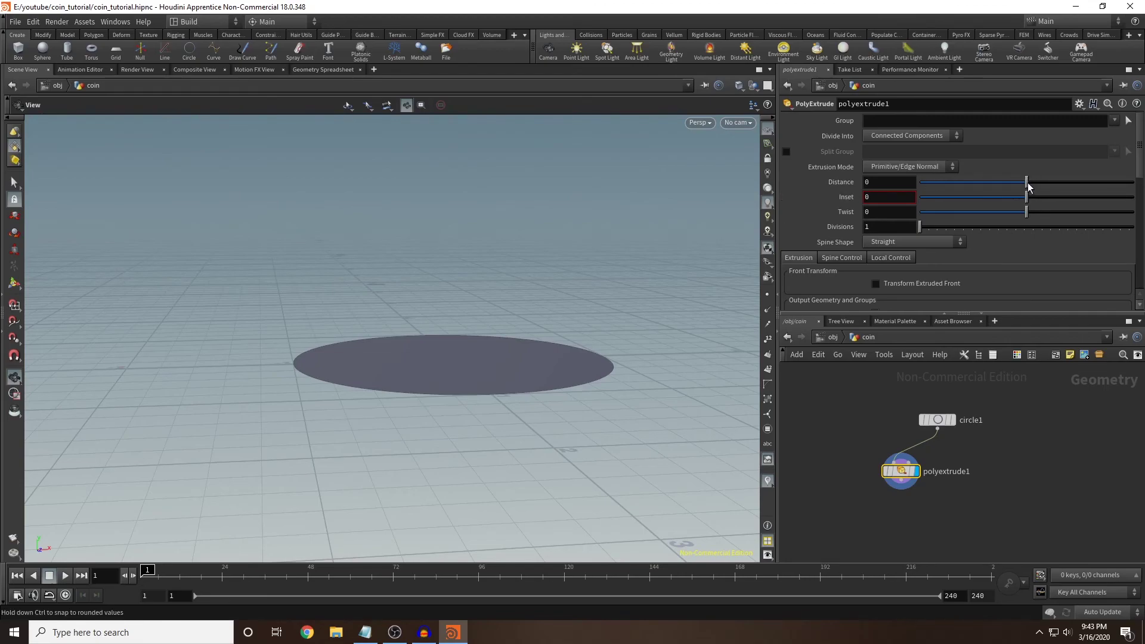
pyautogui.moveTo(1026, 186); pyautogui.dragTo(1037, 187)
pyautogui.moveTo(1037, 186); pyautogui.dragTo(1042, 186)
pyautogui.moveTo(460, 364)
pyautogui.mouseDown()
pyautogui.moveTo(539, 324)
pyautogui.moveTo(467, 357)
pyautogui.mouseUp()
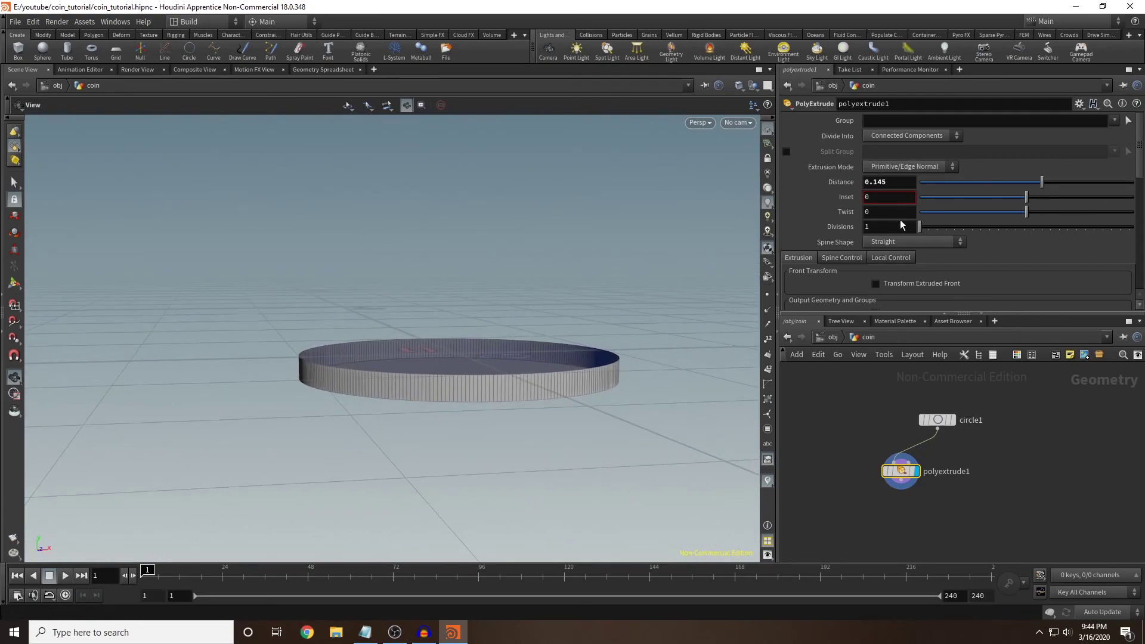
pyautogui.moveTo(1042, 187); pyautogui.dragTo(1042, 187)
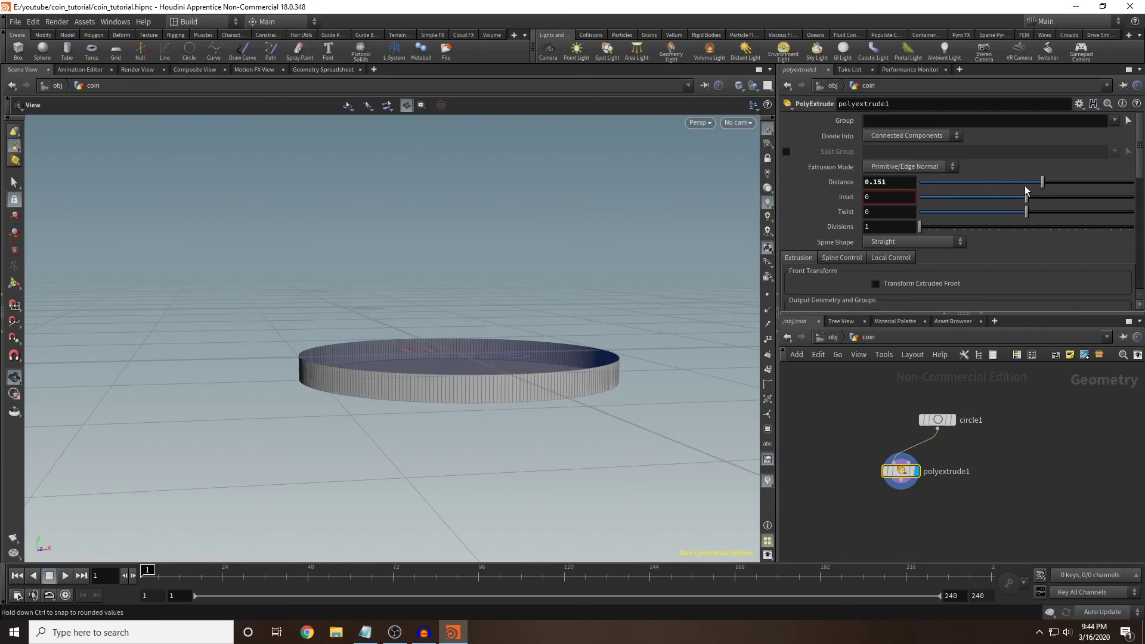
# Enable Output Back on polyextrude1 to close the open side of the disc.
pyautogui.moveTo(583, 243); pyautogui.dragTo(559, 252)
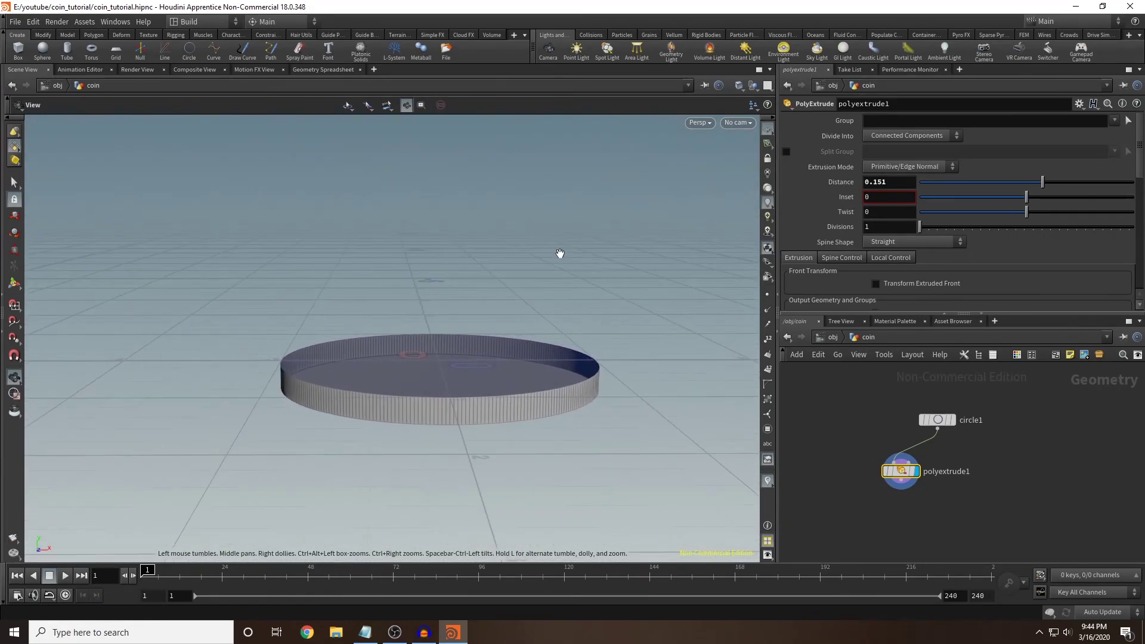
pyautogui.scroll(-2, 894, 241)
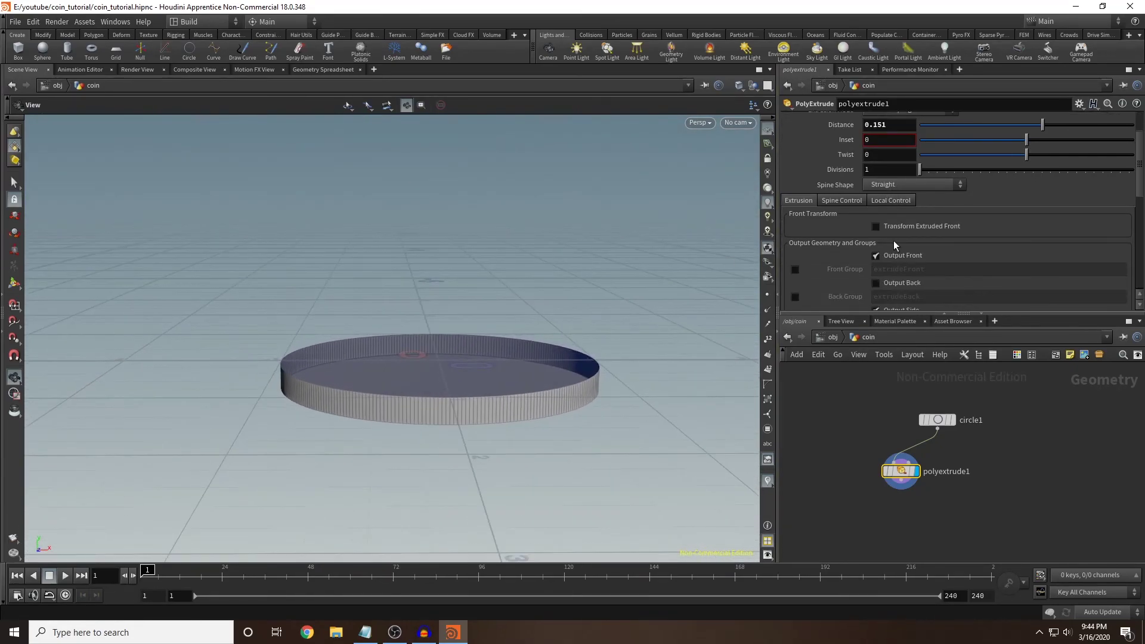
pyautogui.click(875, 283)
pyautogui.moveTo(473, 429); pyautogui.dragTo(507, 437)
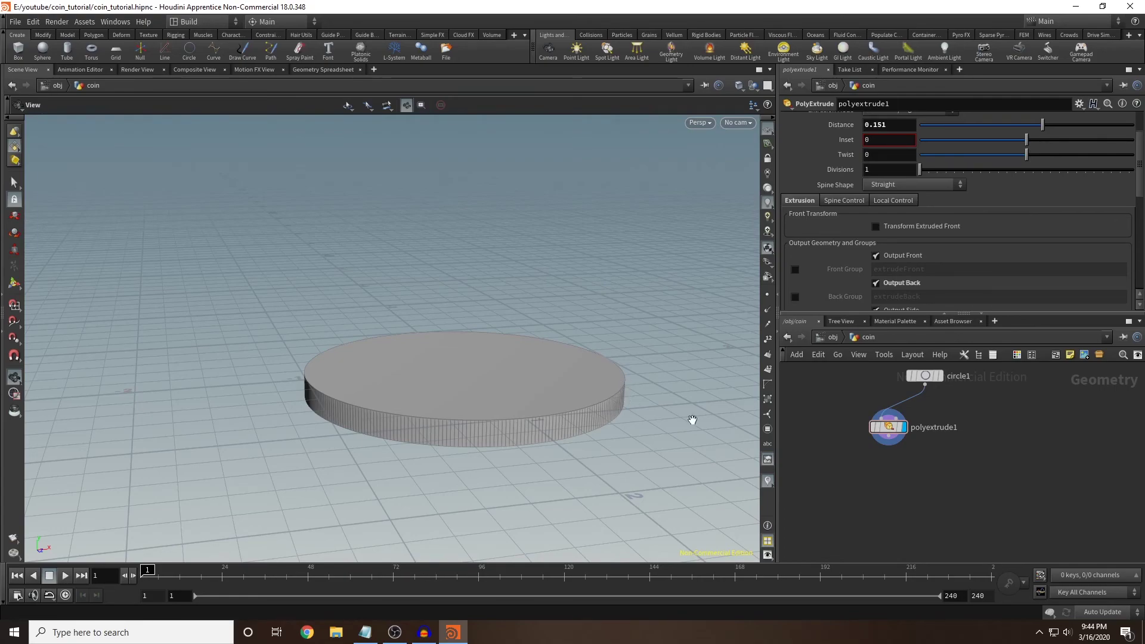
pyautogui.hotkey('ctrl', 'z')
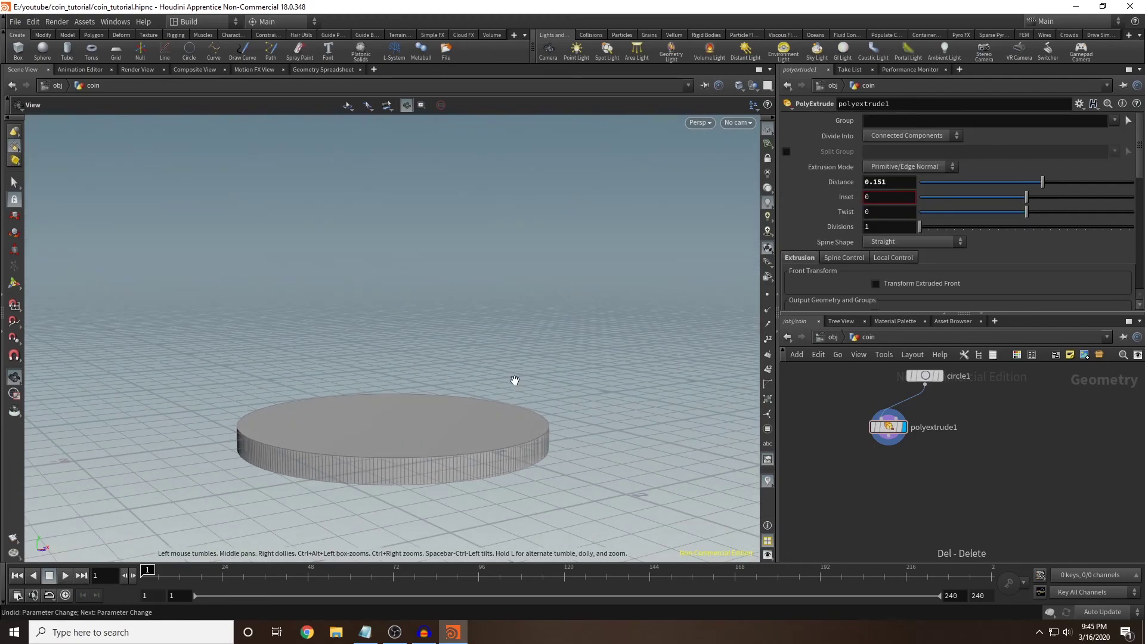
# Select both flat faces of the coin, top and underside, with the Select tool in Primitives mode.
pyautogui.moveTo(514, 381); pyautogui.dragTo(444, 281)
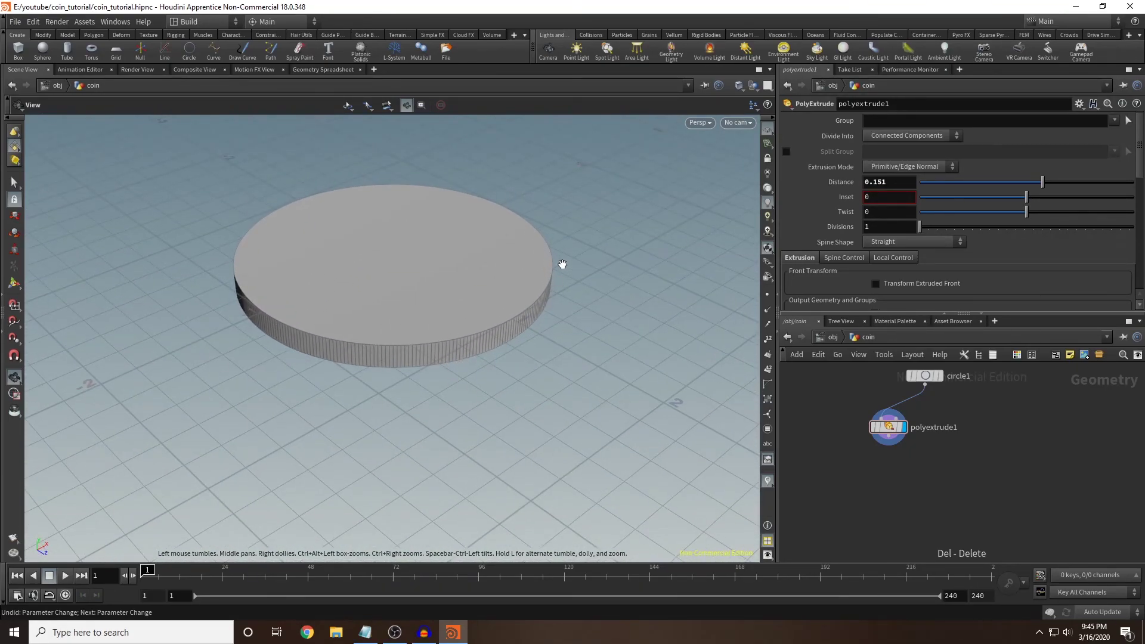
pyautogui.moveTo(299, 248); pyautogui.dragTo(407, 371)
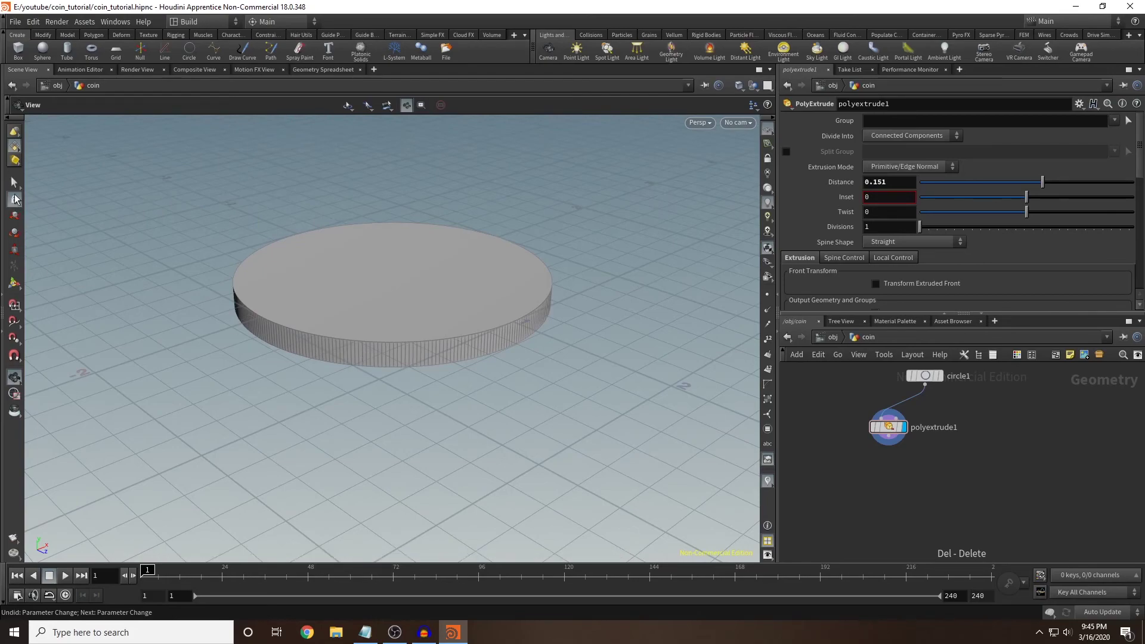
pyautogui.click(15, 185)
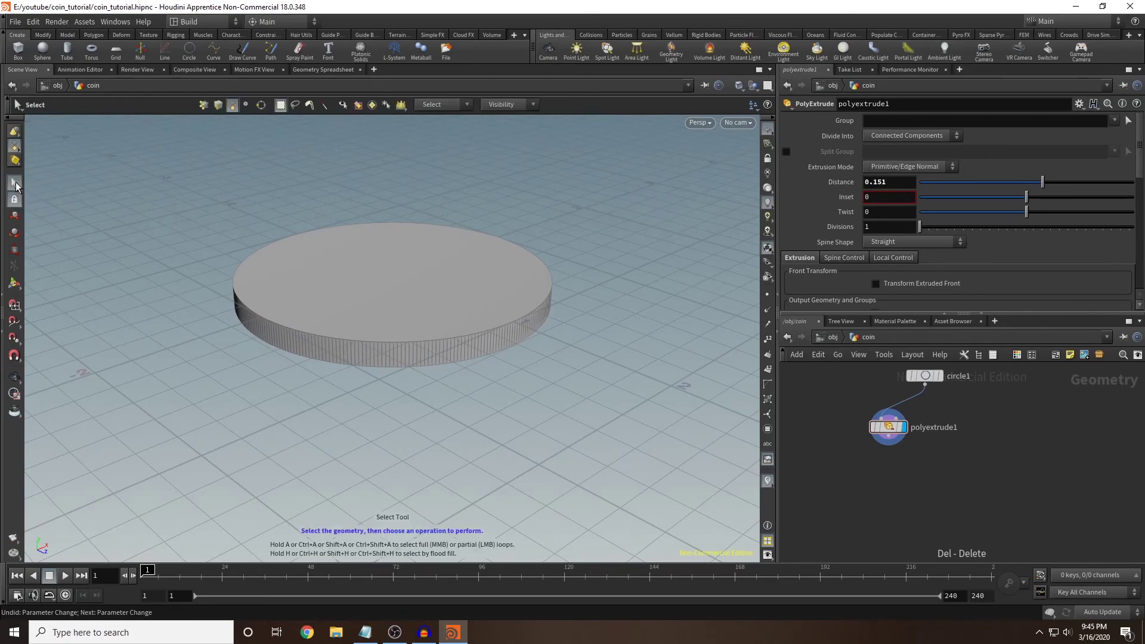
pyautogui.click(17, 149)
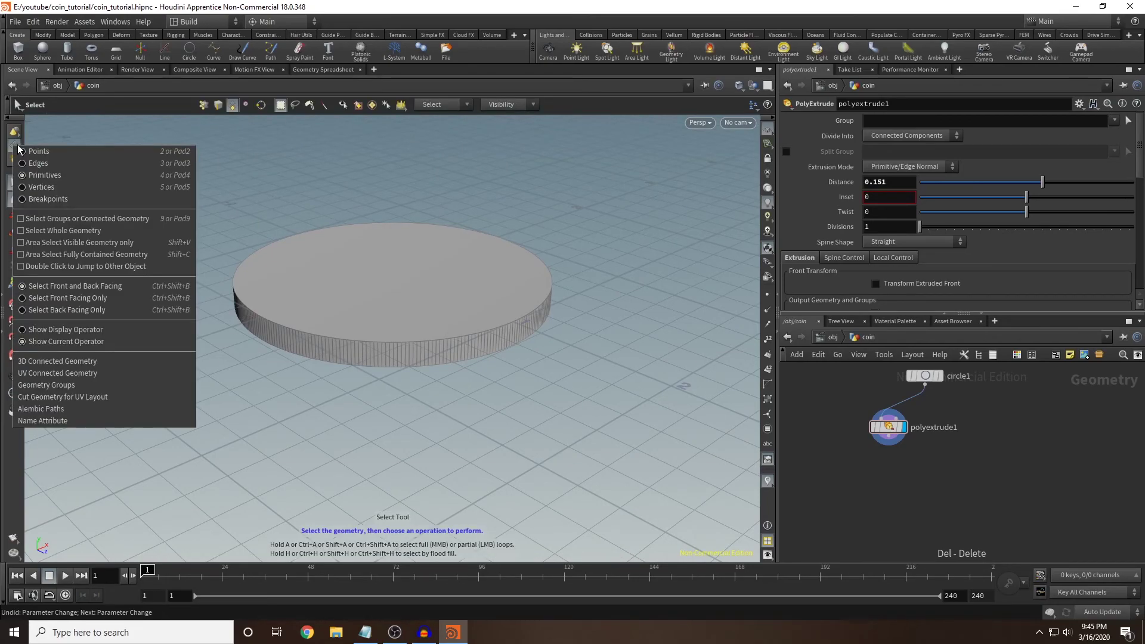
pyautogui.click(43, 174)
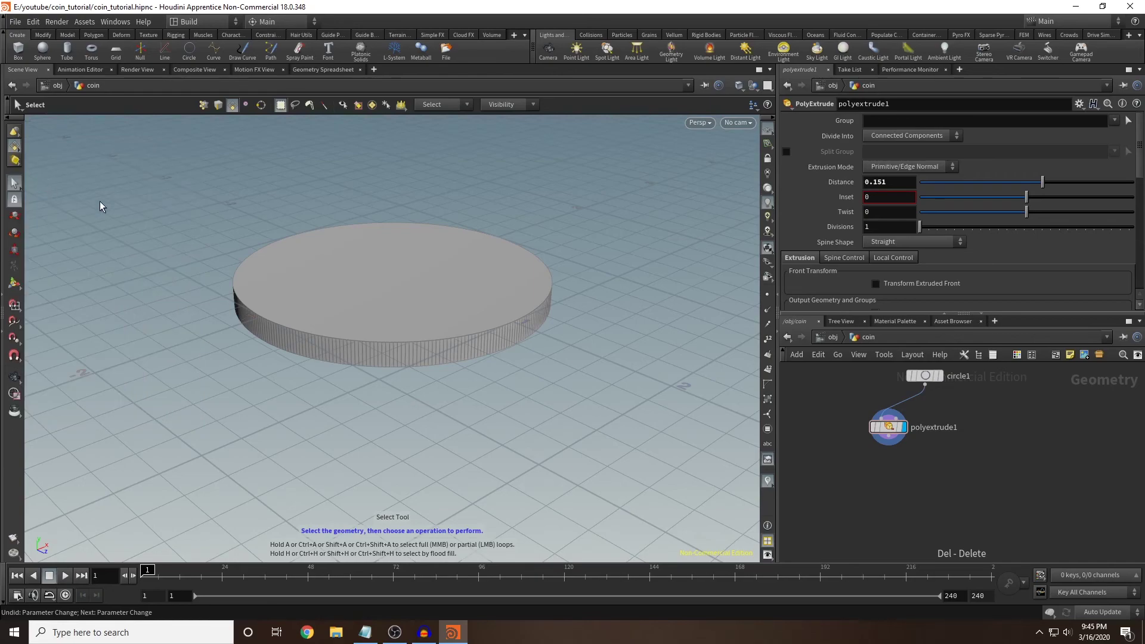
pyautogui.click(404, 275)
pyautogui.press('Escape')
pyautogui.moveTo(429, 463); pyautogui.dragTo(370, 383)
pyautogui.press('s')
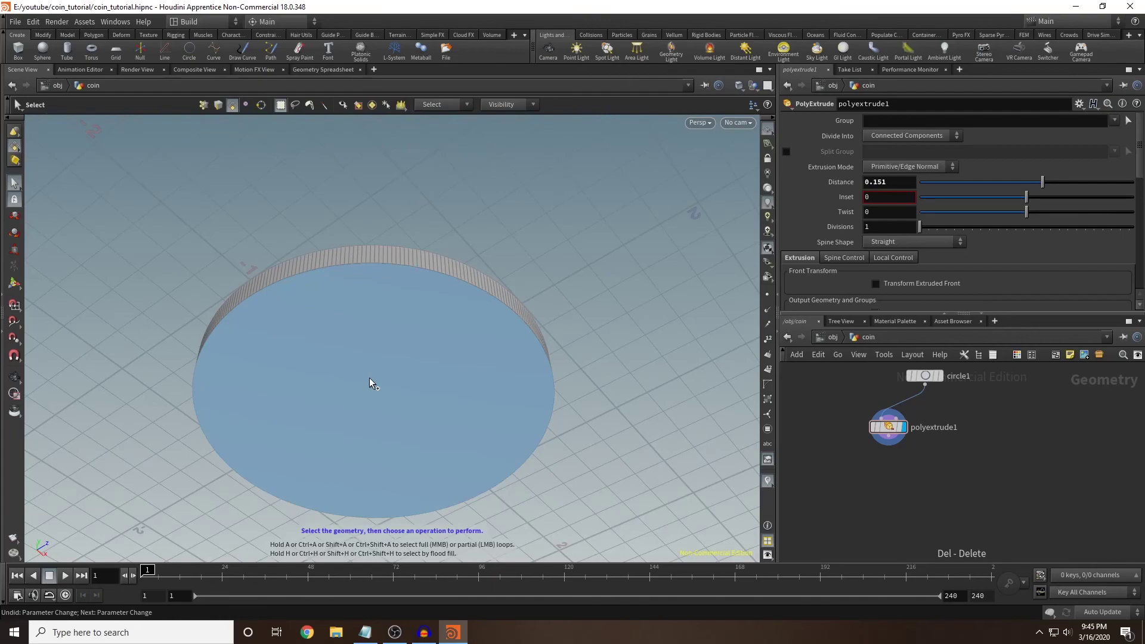
pyautogui.click(370, 383)
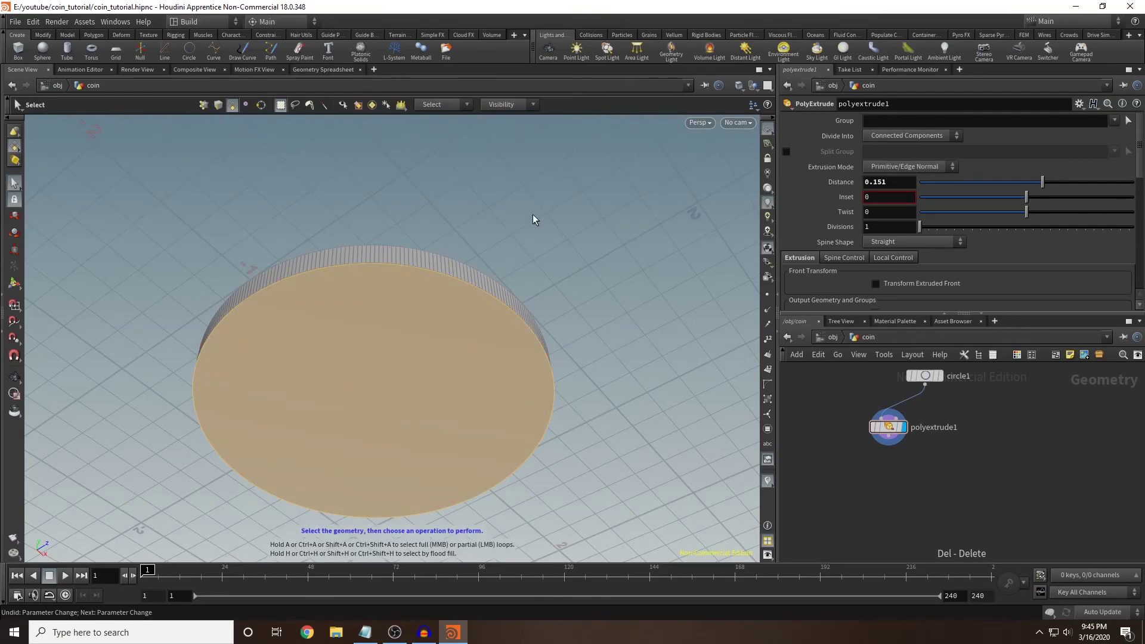
# Apply a second PolyExtrude to the two selected flat faces, following polyextrude1.
pyautogui.moveTo(531, 216); pyautogui.dragTo(431, 290)
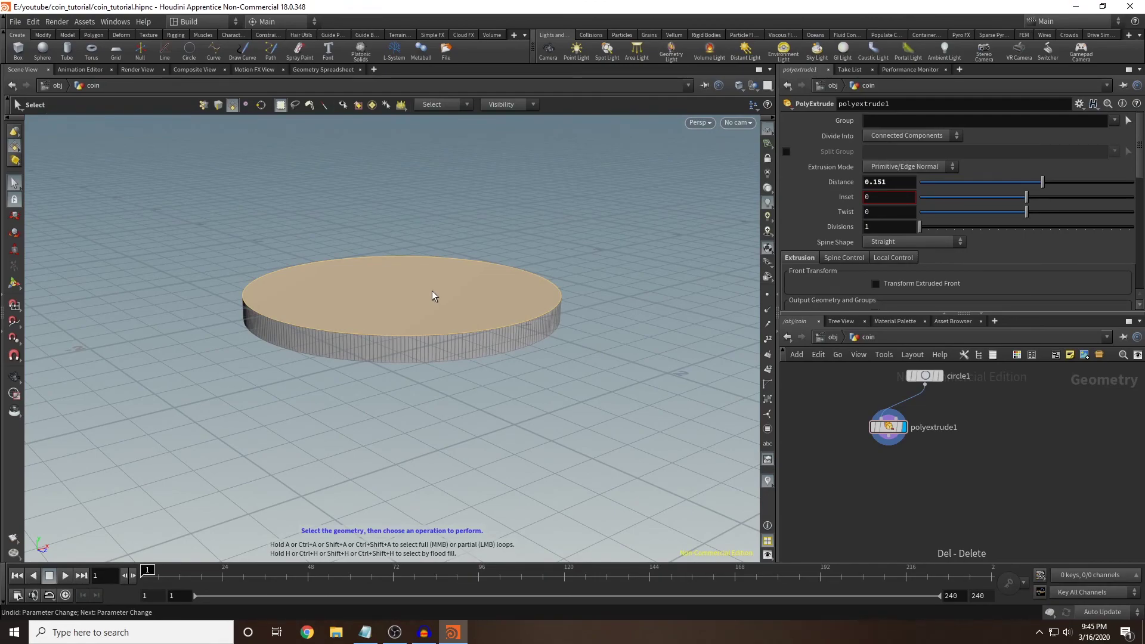
pyautogui.press('Tab')
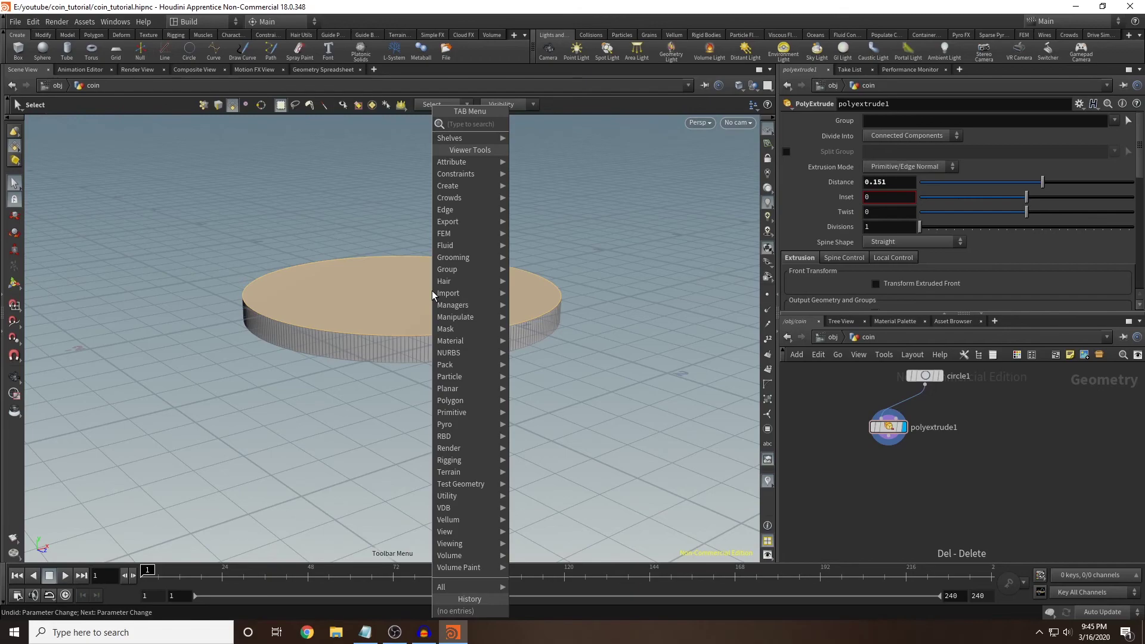
pyautogui.write('polyextrude')
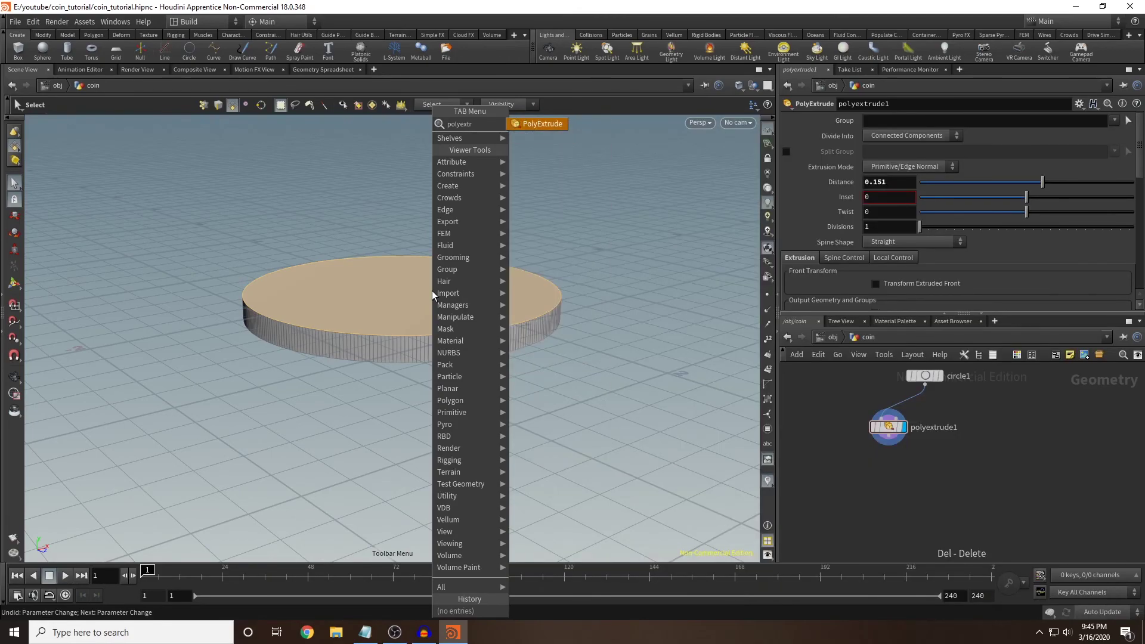
pyautogui.press('Return')
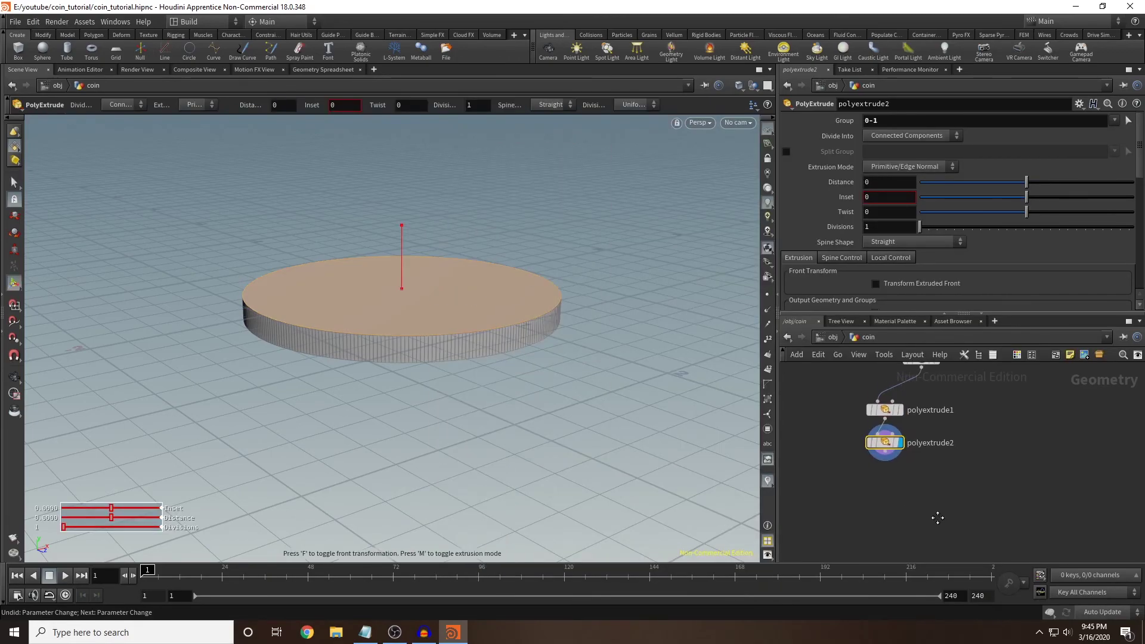
pyautogui.moveTo(865, 396); pyautogui.dragTo(833, 435, button='middle')
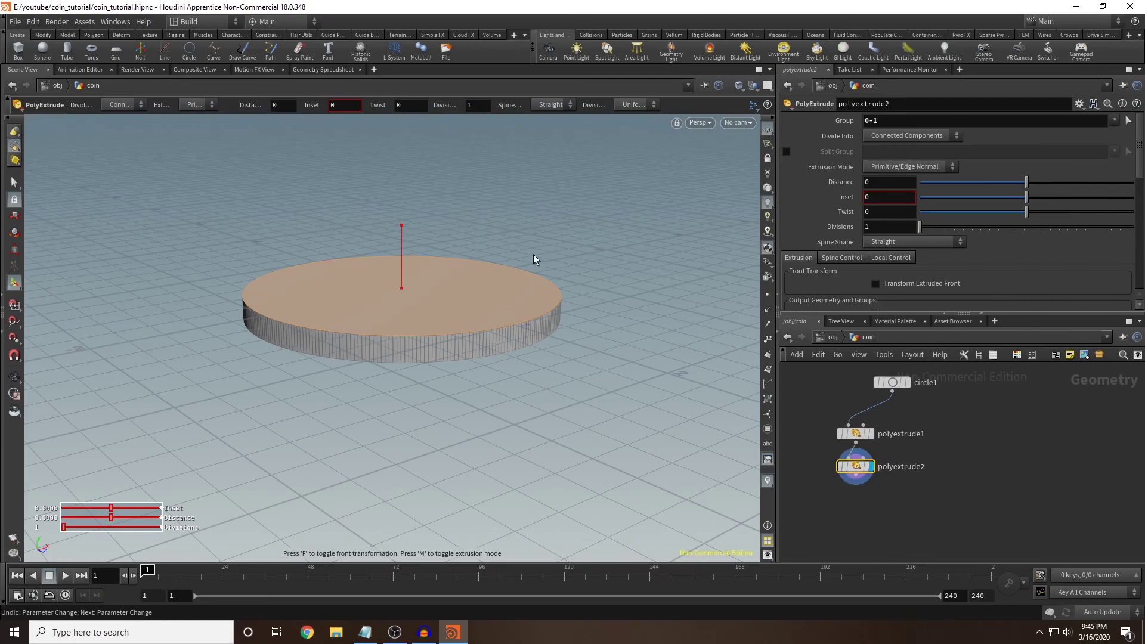
pyautogui.keyDown('alt'); pyautogui.moveTo(449, 249); pyautogui.dragTo(687, 418); pyautogui.keyUp('alt')
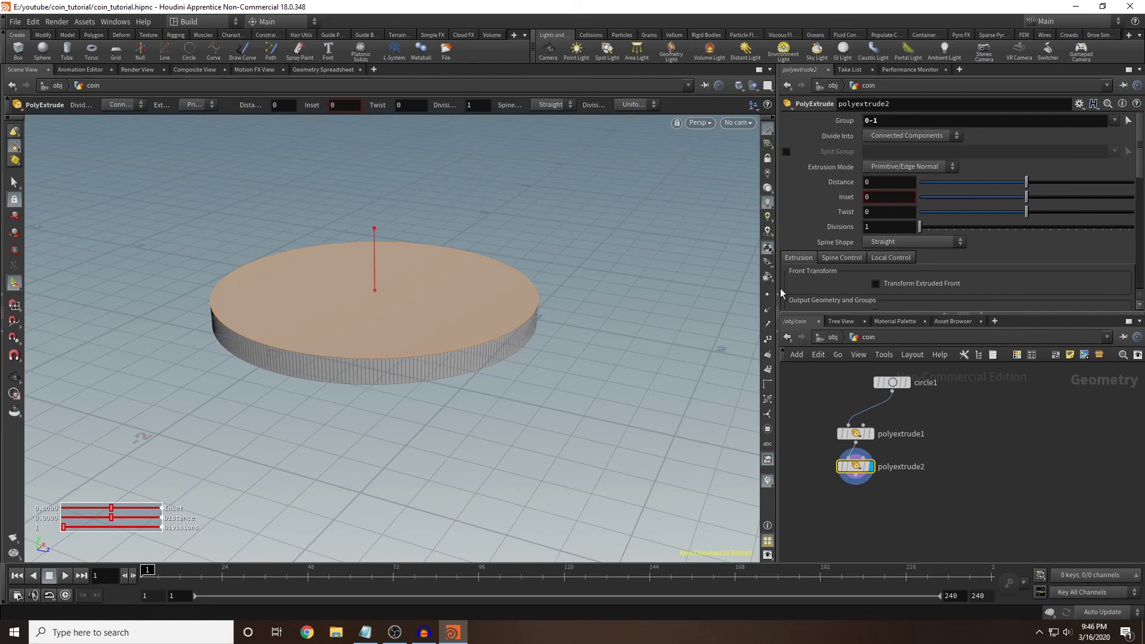
# Display primitive numbers on the coin and examine the numbering of its top and underside faces.
pyautogui.click(768, 372)
pyautogui.keyDown('alt'); pyautogui.moveTo(458, 429); pyautogui.dragTo(424, 383); pyautogui.keyUp('alt')
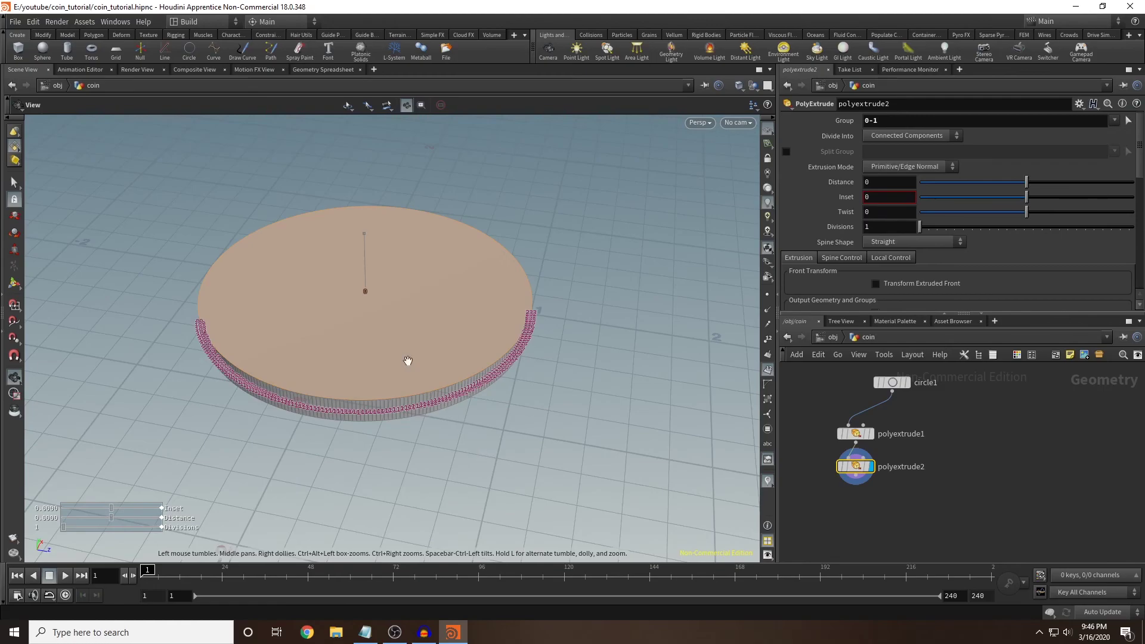
pyautogui.moveTo(368, 294); pyautogui.dragTo(417, 268)
pyautogui.moveTo(544, 250); pyautogui.dragTo(562, 302)
pyautogui.press('Return')
# Delete the polyextrude2 node so that polyextrude1 ends the chain.
pyautogui.moveTo(858, 466)
pyautogui.press('Delete')
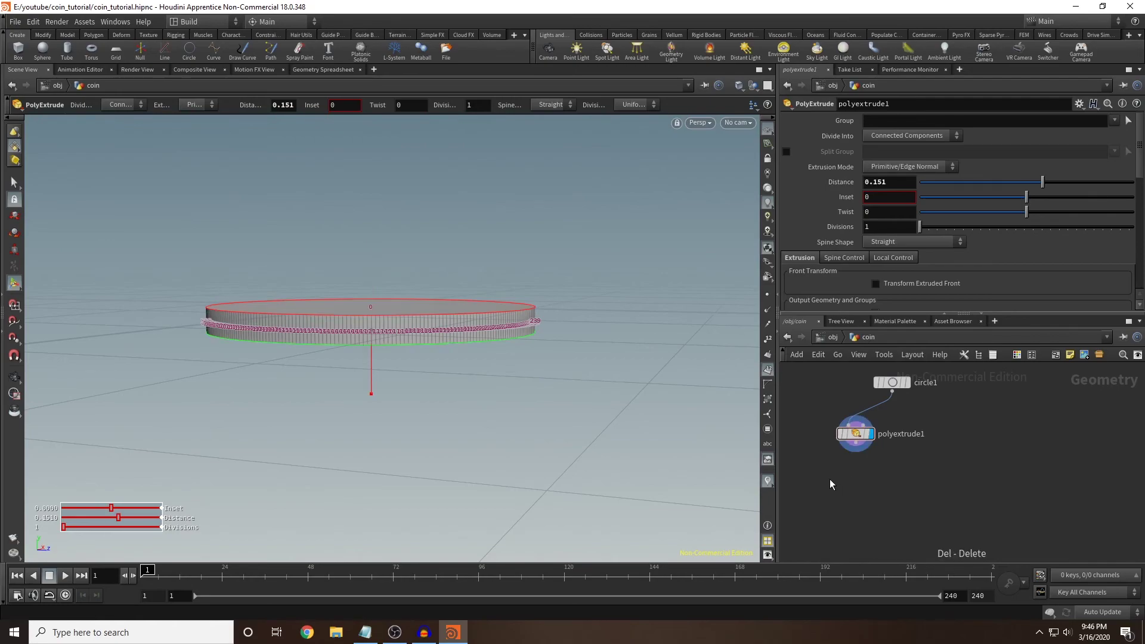
pyautogui.moveTo(603, 236); pyautogui.dragTo(605, 273)
pyautogui.press('Return')
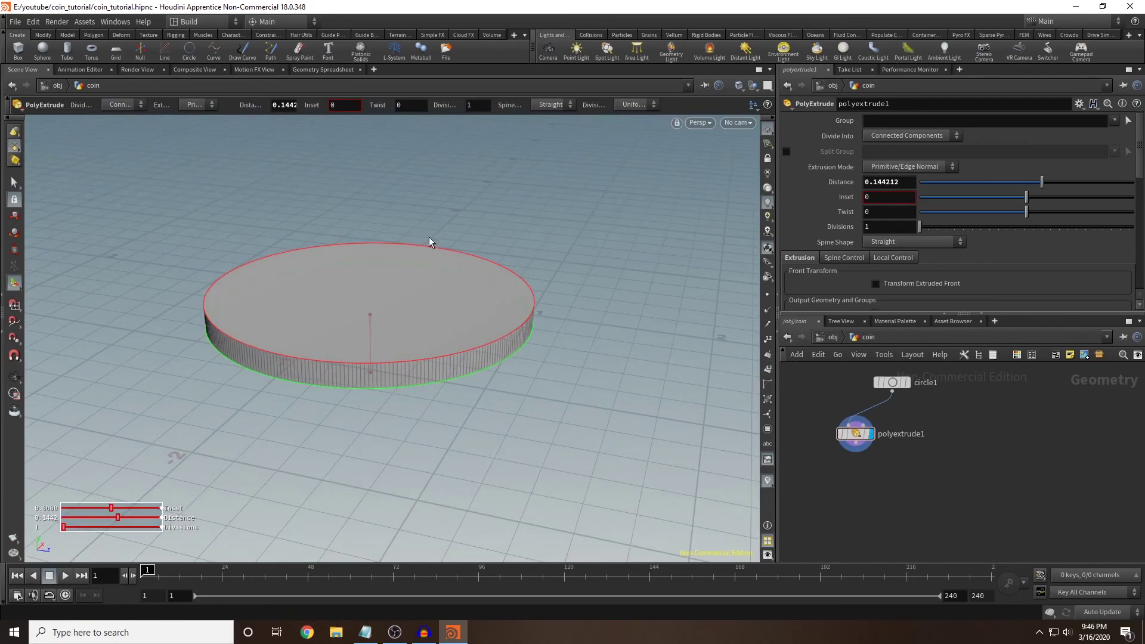
# Add a PolyExtrude node wired after polyextrude1, display it, and set its Group to 0-1.
pyautogui.press('Tab')
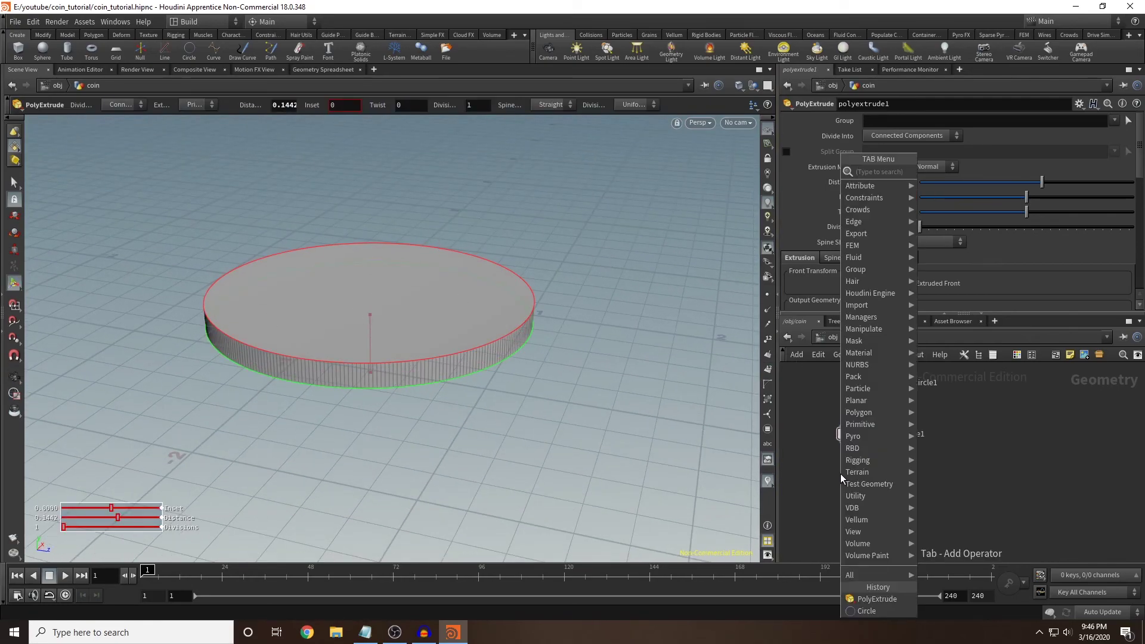
pyautogui.write('polyextr')
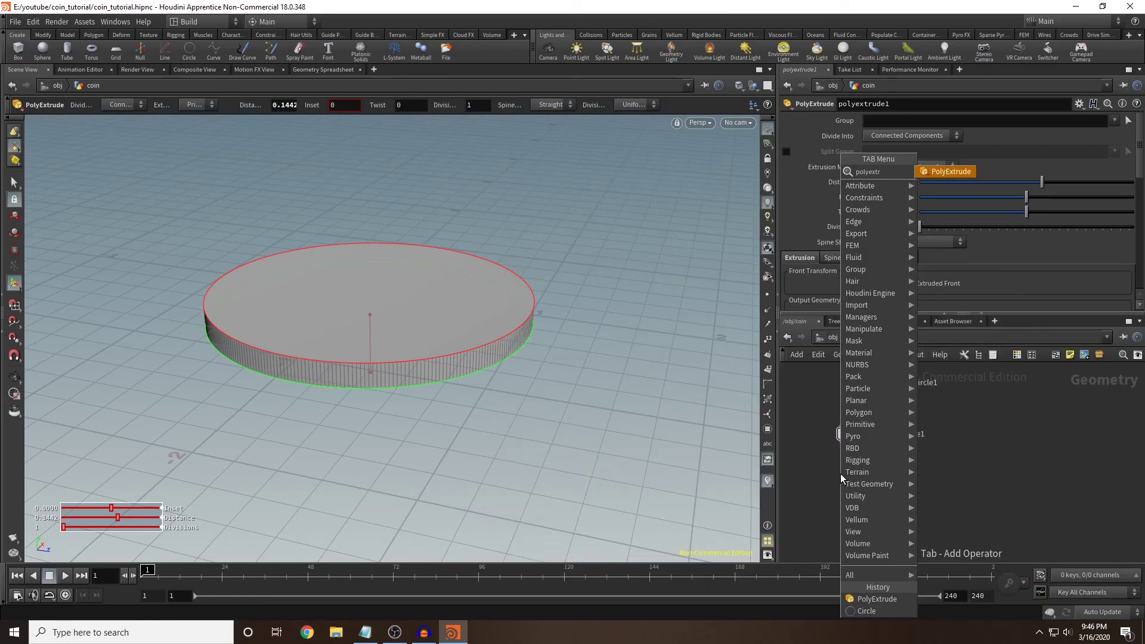
pyautogui.press('Return')
pyautogui.click(840, 474)
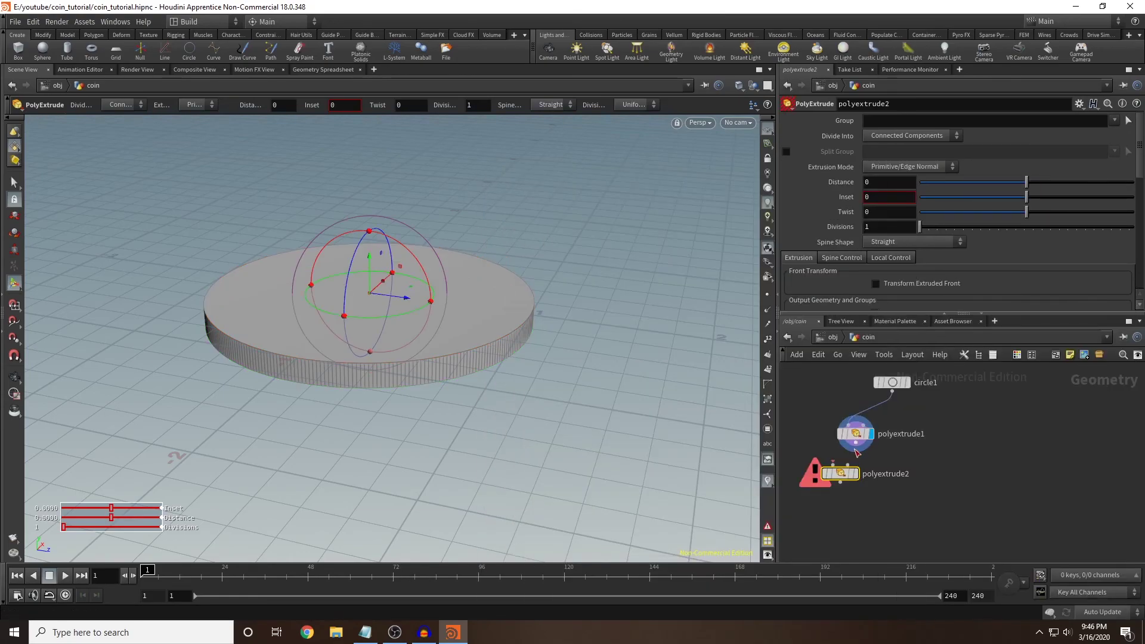
pyautogui.click(839, 466)
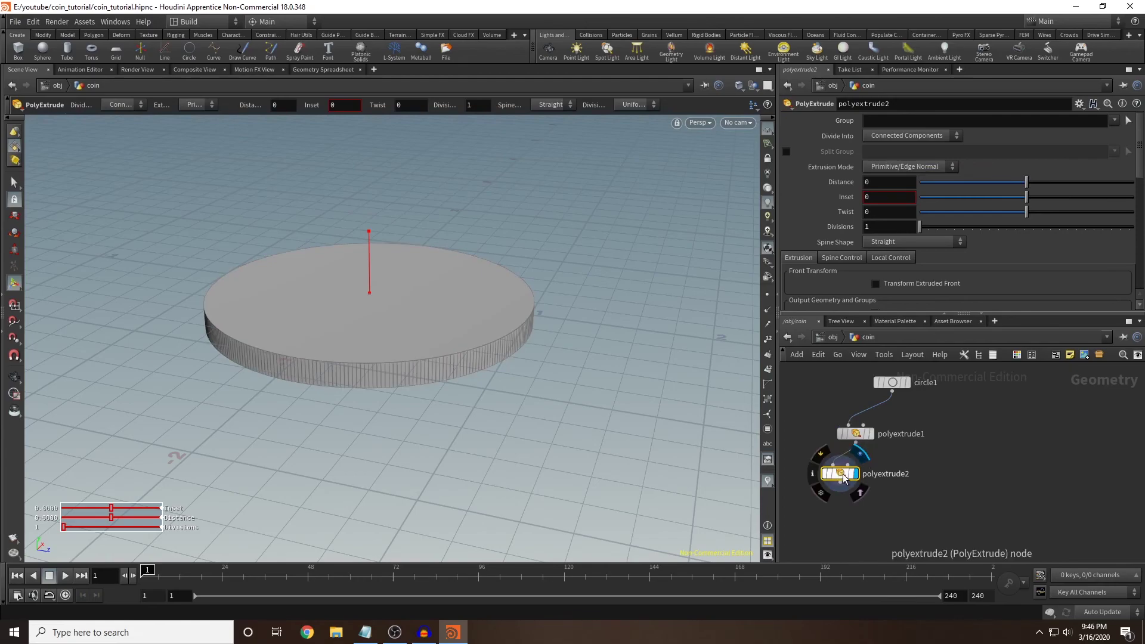
pyautogui.click(899, 118)
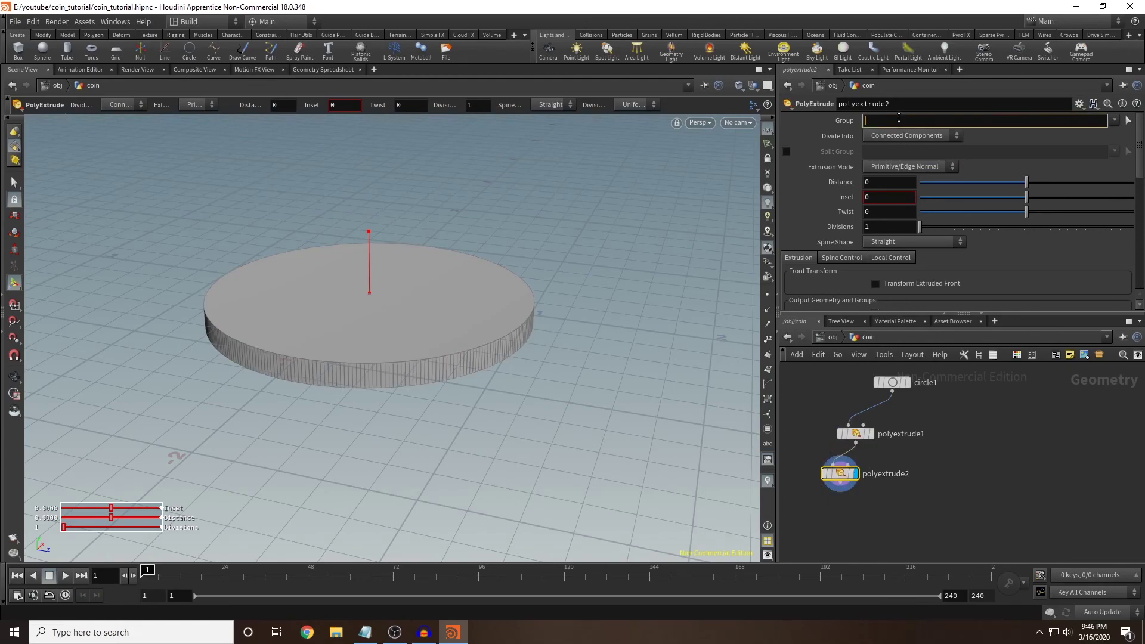
pyautogui.click(954, 449)
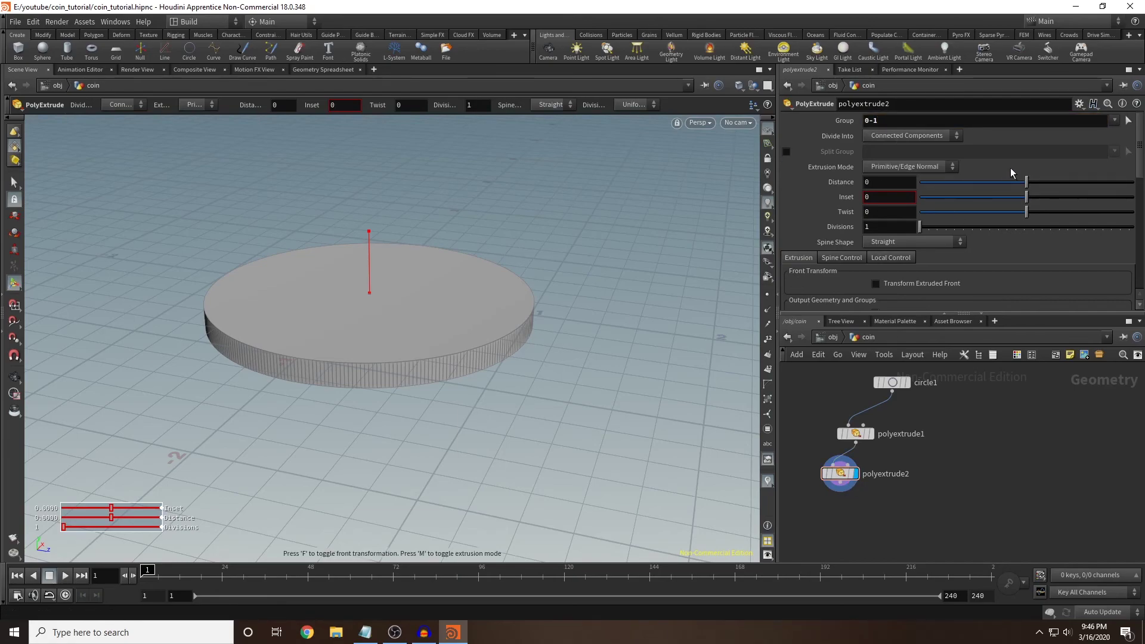
# Try sinking both flat faces with a polyextrude2 distance of -0.028, and undo that change.
pyautogui.moveTo(1026, 181)
pyautogui.mouseDown()
pyautogui.moveTo(1037, 191)
pyautogui.moveTo(1023, 185)
pyautogui.mouseUp()
pyautogui.press('Escape')
pyautogui.moveTo(537, 310); pyautogui.dragTo(537, 317)
pyautogui.press('Return')
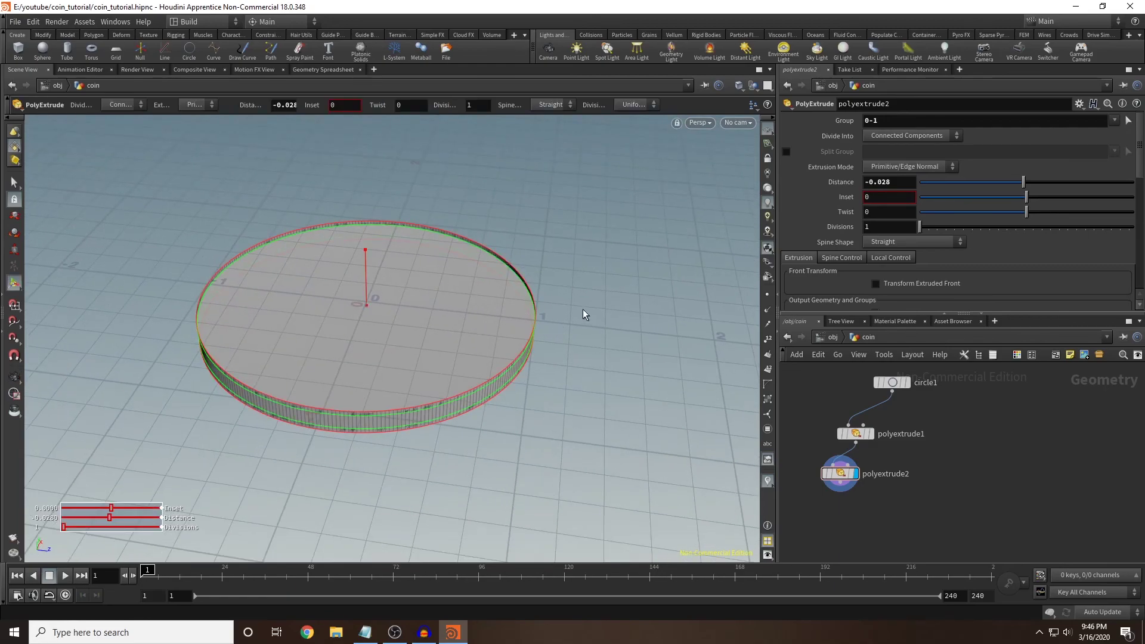
pyautogui.hotkey('ctrl', 'z')
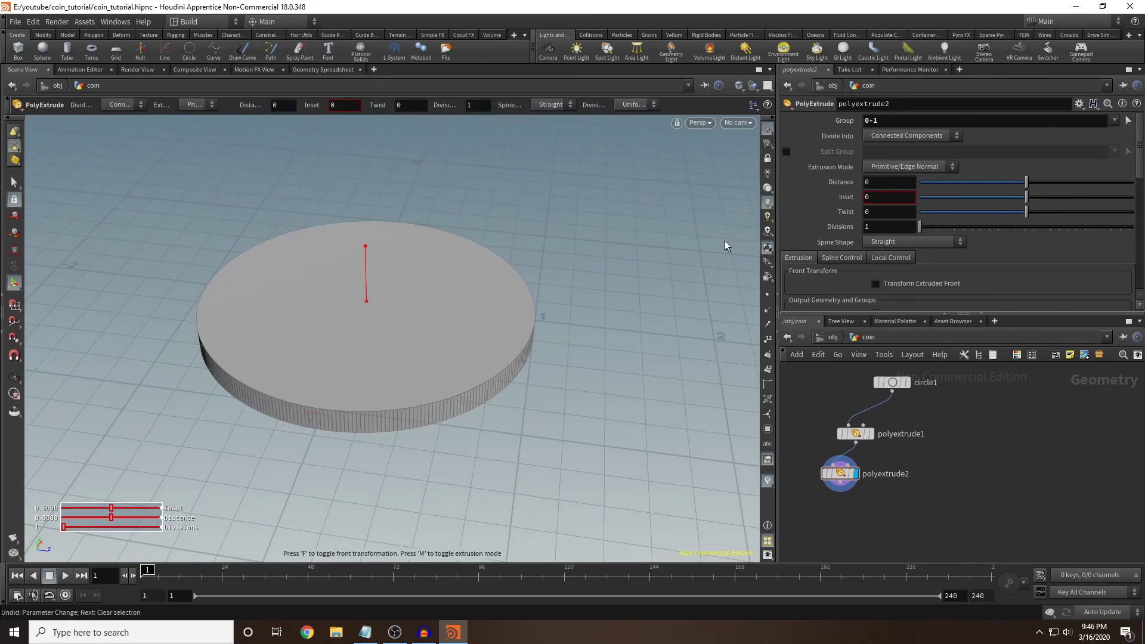
# Set the polyextrude2 inset to 0.045 to form a rim, and check the faces' primitive numbers.
pyautogui.moveTo(1026, 197); pyautogui.dragTo(1022, 184)
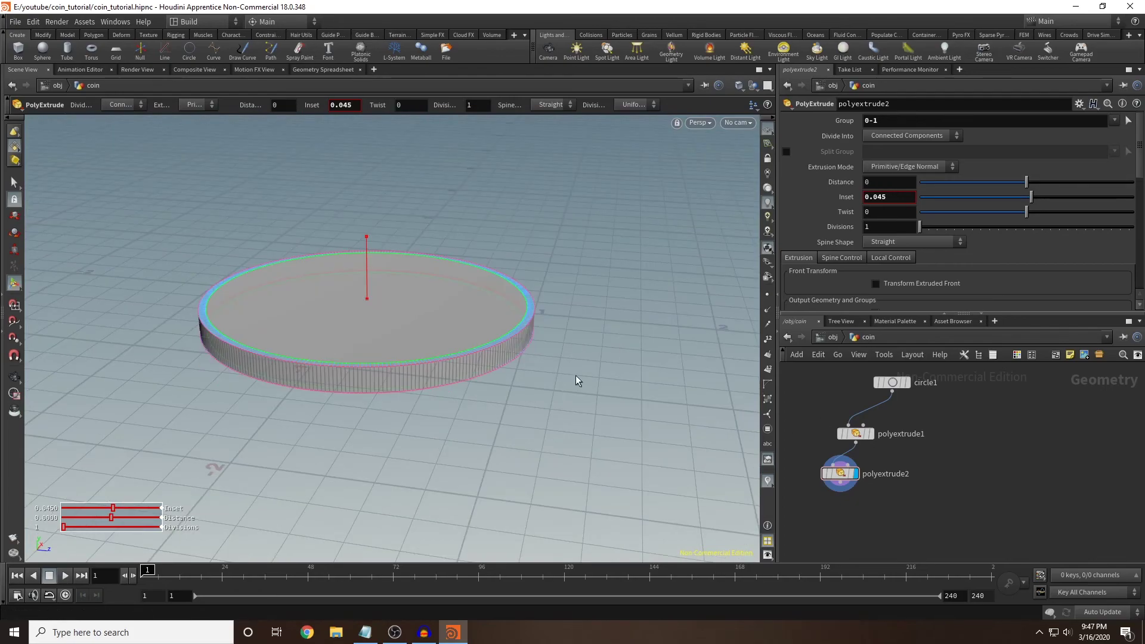
pyautogui.click(769, 371)
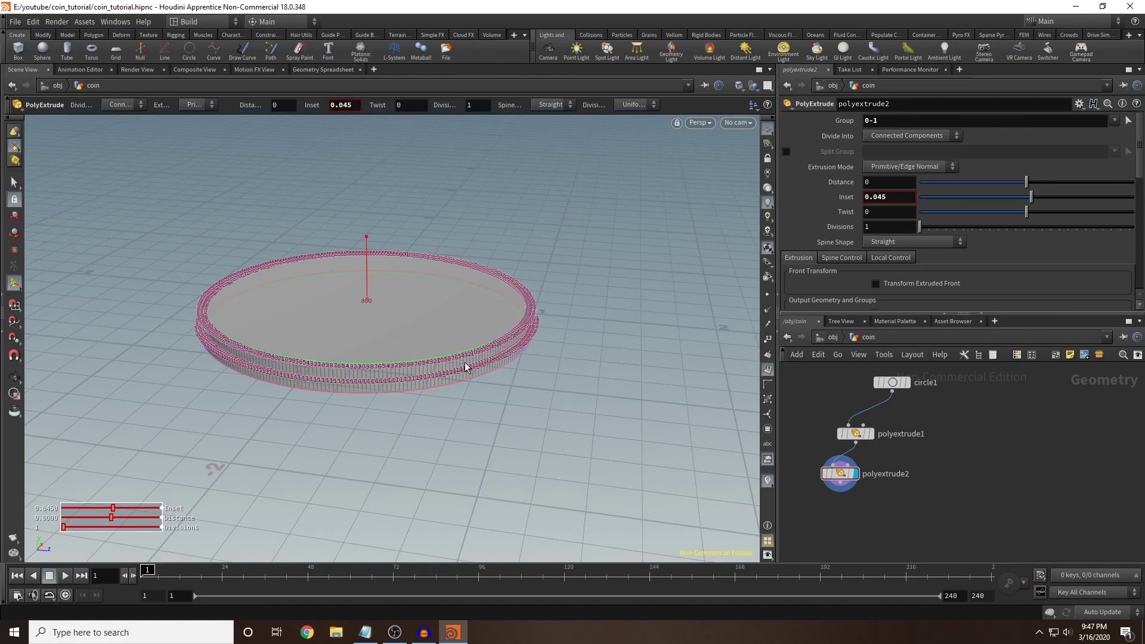
pyautogui.press('Escape')
pyautogui.moveTo(470, 419); pyautogui.dragTo(587, 391)
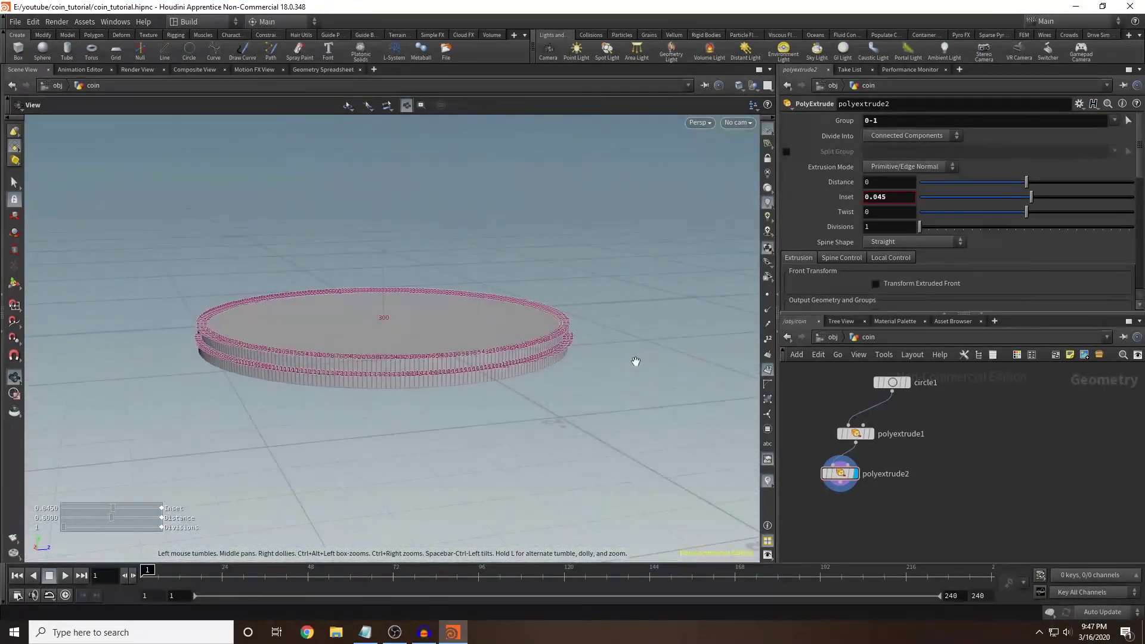
pyautogui.press('Return')
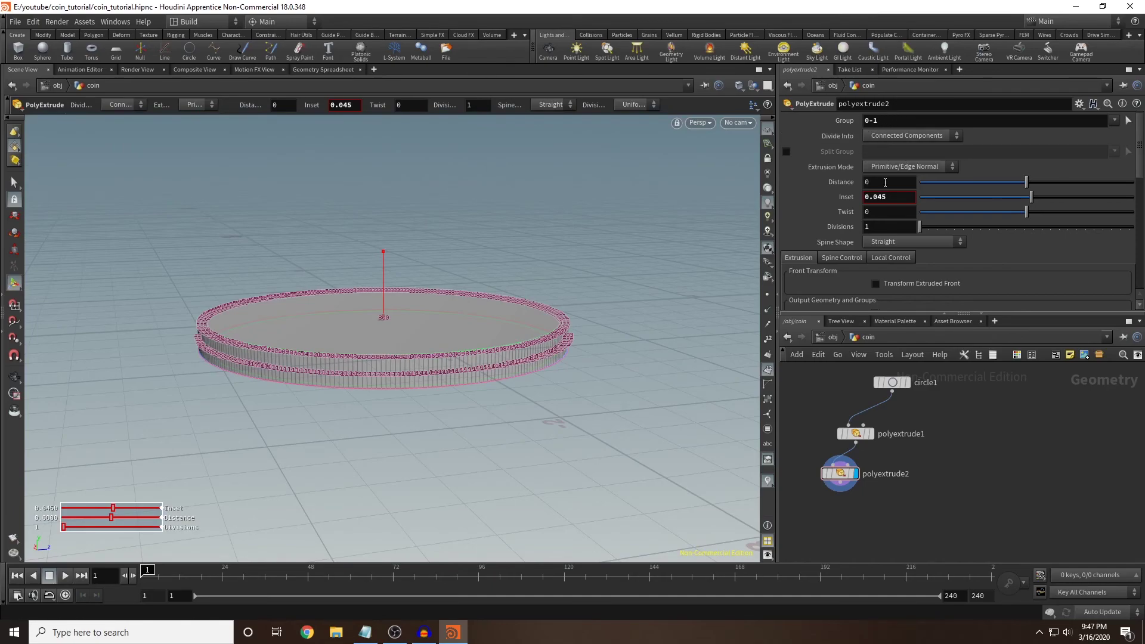
# Select the inner top and underside faces inside the rims and apply a third PolyExtrude to them.
pyautogui.press('s')
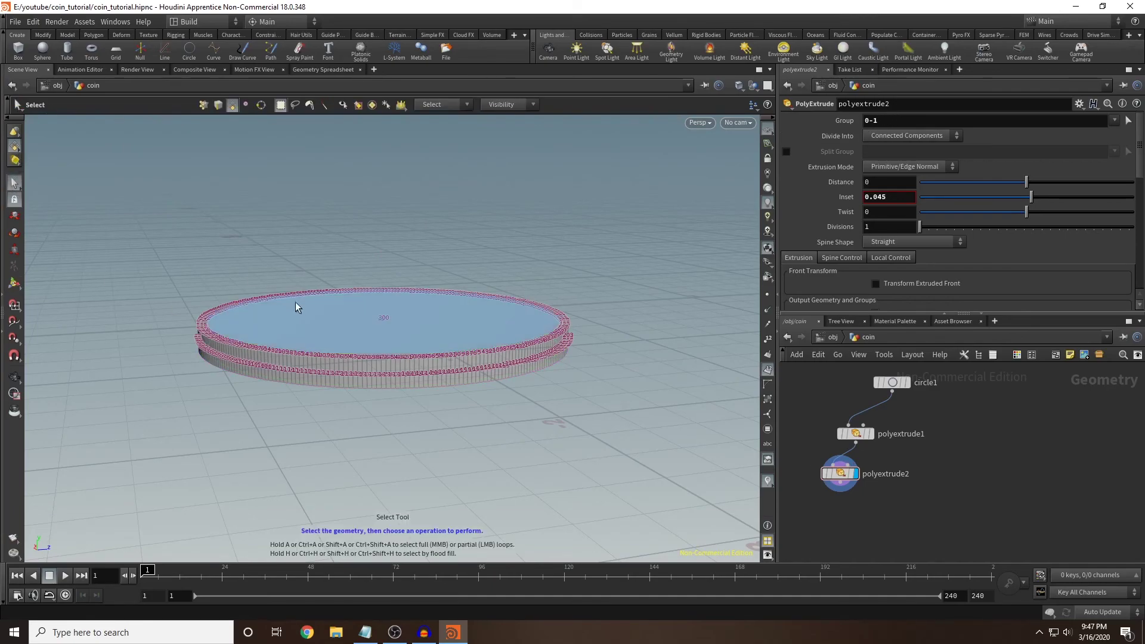
pyautogui.click(354, 316)
pyautogui.moveTo(354, 316); pyautogui.dragTo(469, 325)
pyautogui.press('Tab')
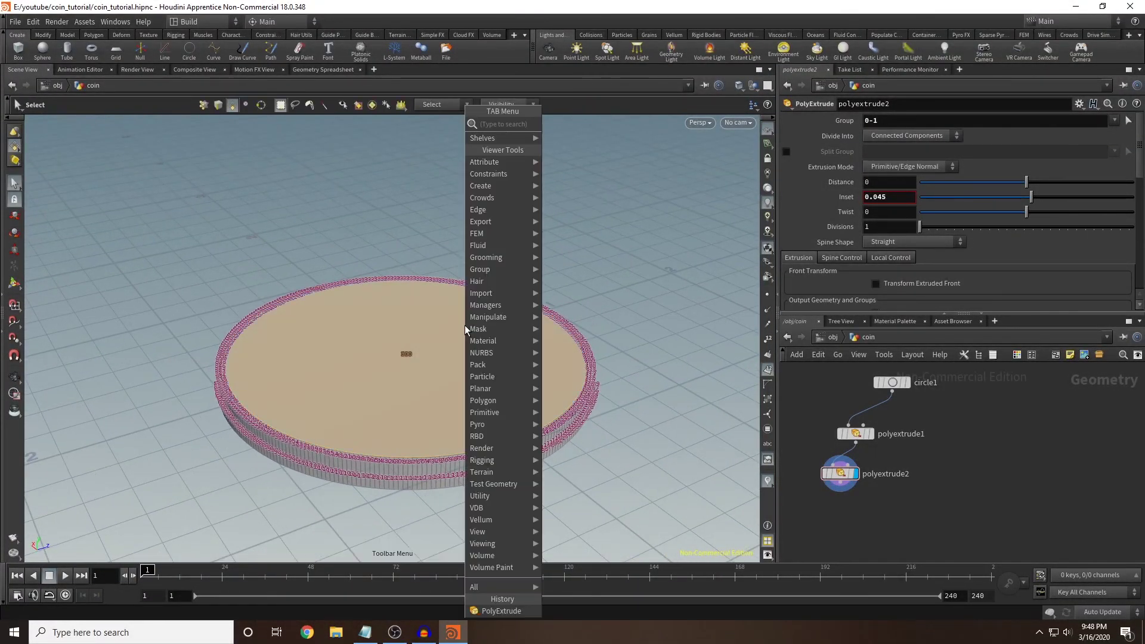
pyautogui.write('polyextrud')
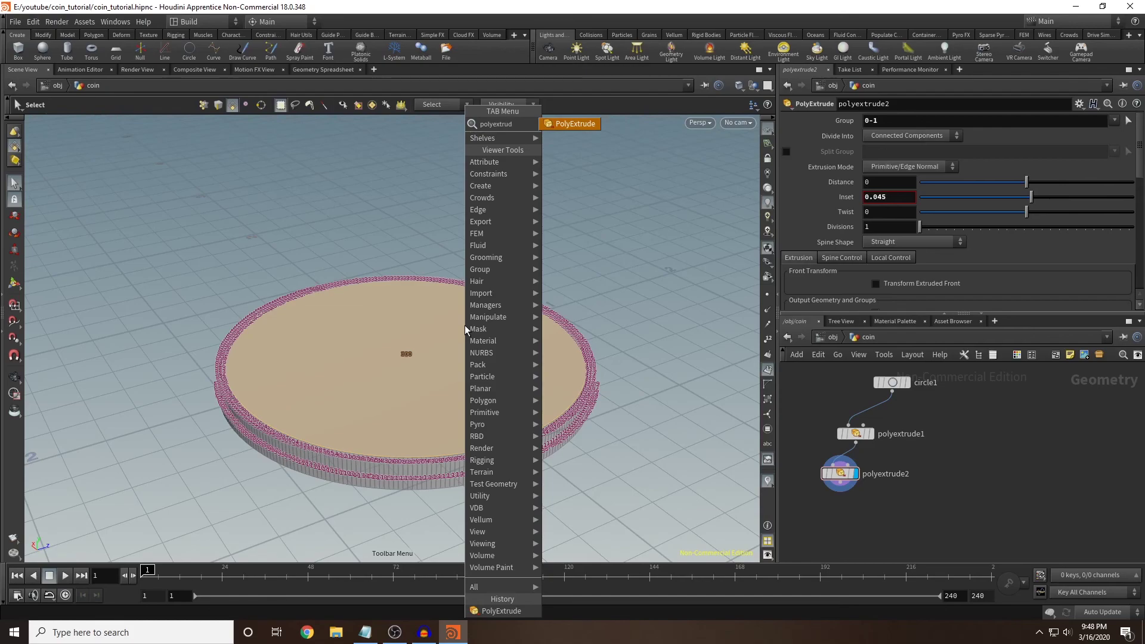
pyautogui.press('Return')
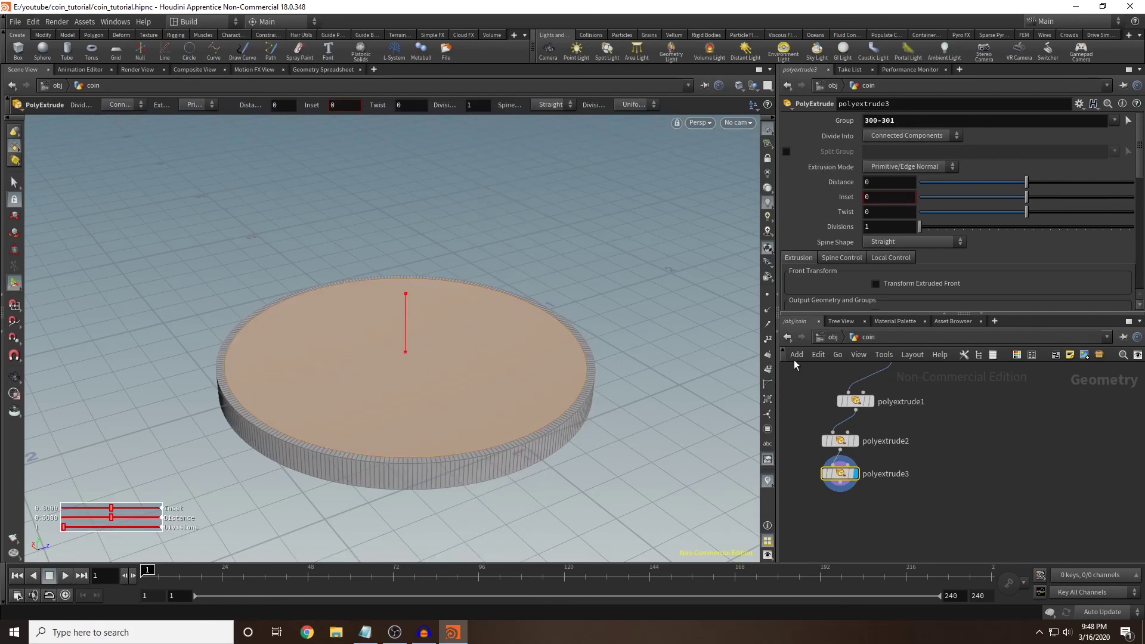
# Recess both inner faces by setting the polyextrude3 distance to about -0.011.
pyautogui.moveTo(1027, 182); pyautogui.dragTo(1023, 182)
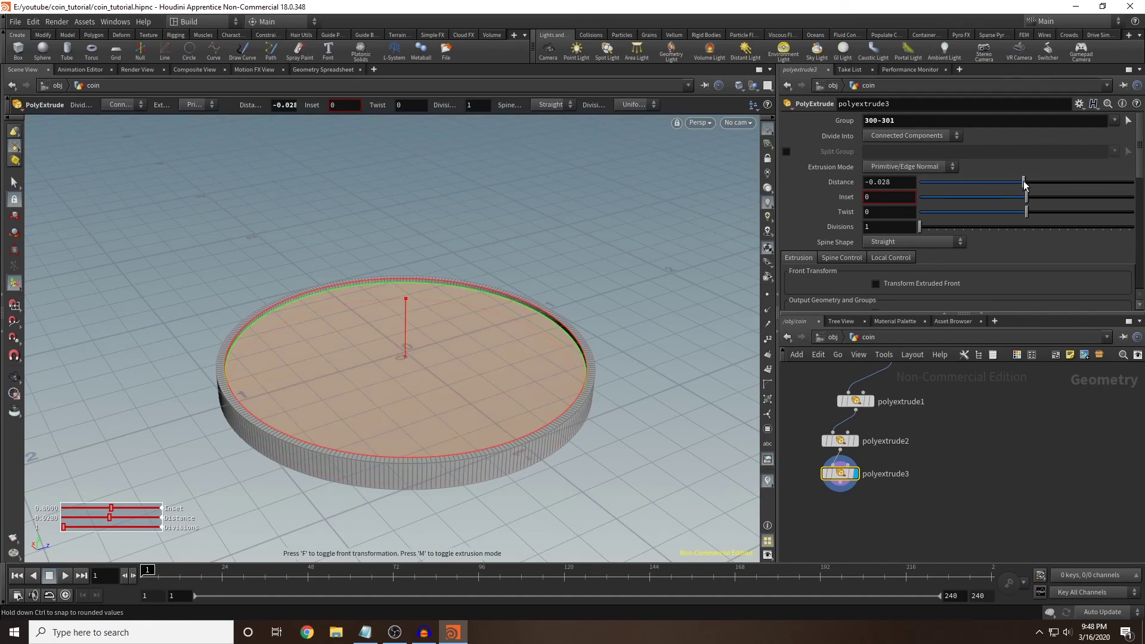
pyautogui.press('Escape')
pyautogui.moveTo(435, 370); pyautogui.dragTo(545, 324)
pyautogui.press('Return')
pyautogui.moveTo(1023, 181); pyautogui.dragTo(1025, 181)
pyautogui.moveTo(555, 256); pyautogui.dragTo(634, 314)
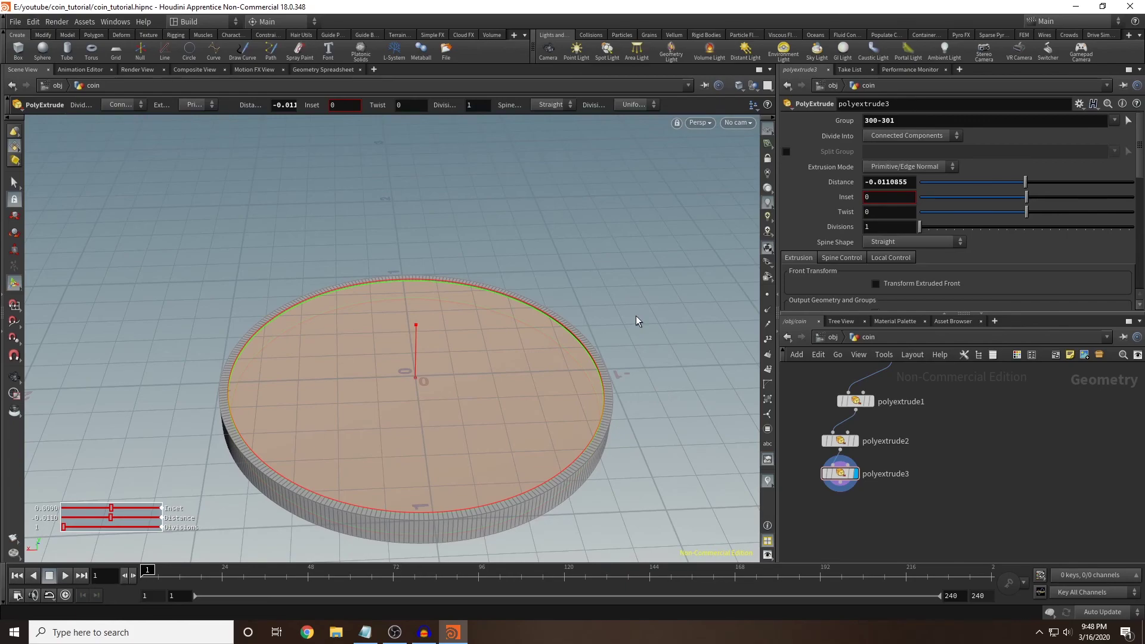
# Return to the object level and add a new Geometry node named reference.
pyautogui.click(828, 338)
pyautogui.doubleClick(928, 424)
pyautogui.press('u')
pyautogui.click(912, 457)
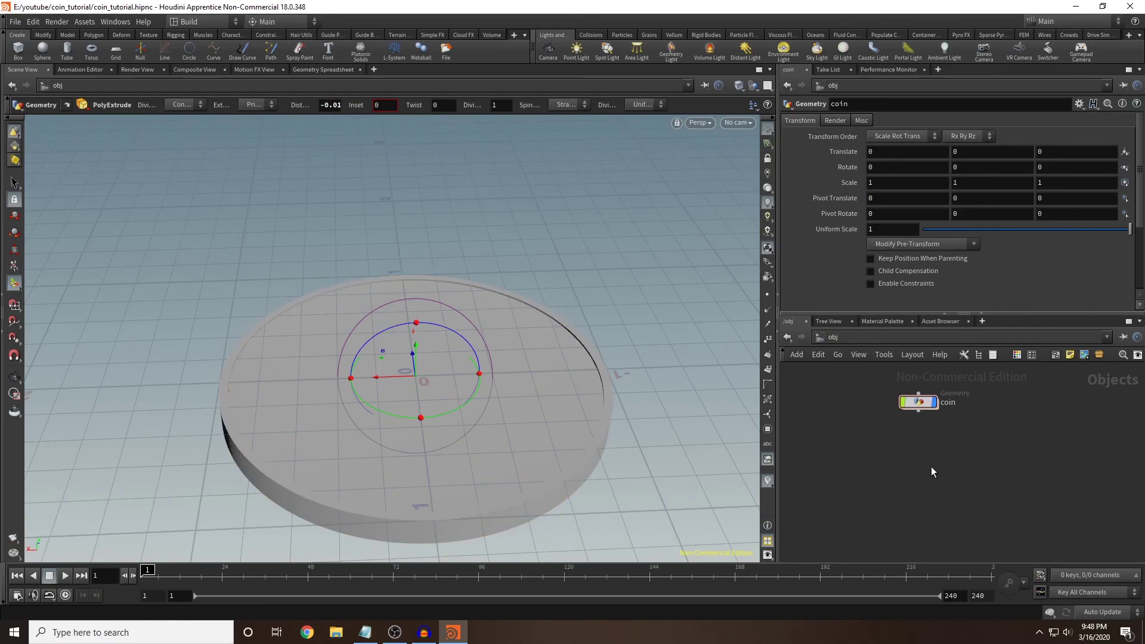
pyautogui.press('Tab')
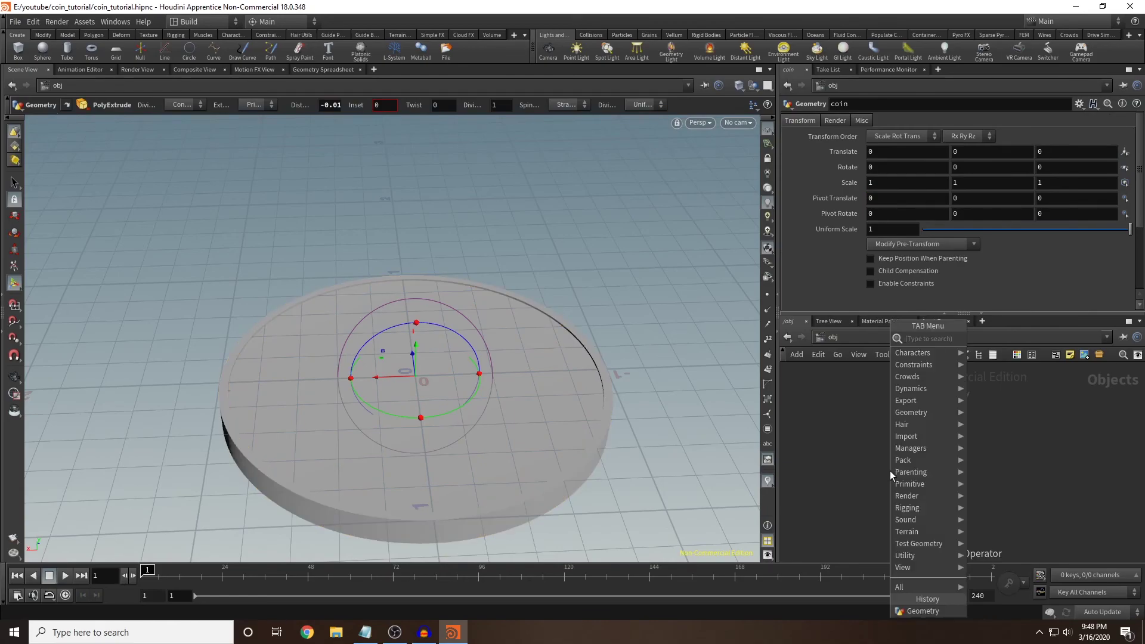
pyautogui.press('Return')
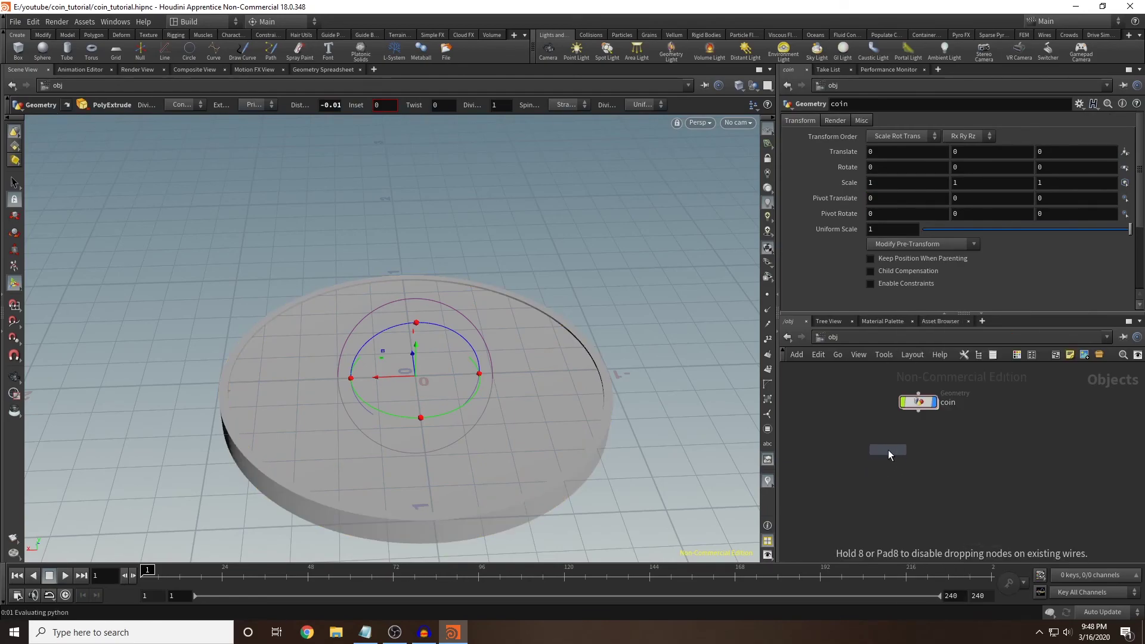
pyautogui.click(888, 450)
pyautogui.doubleClick(922, 453)
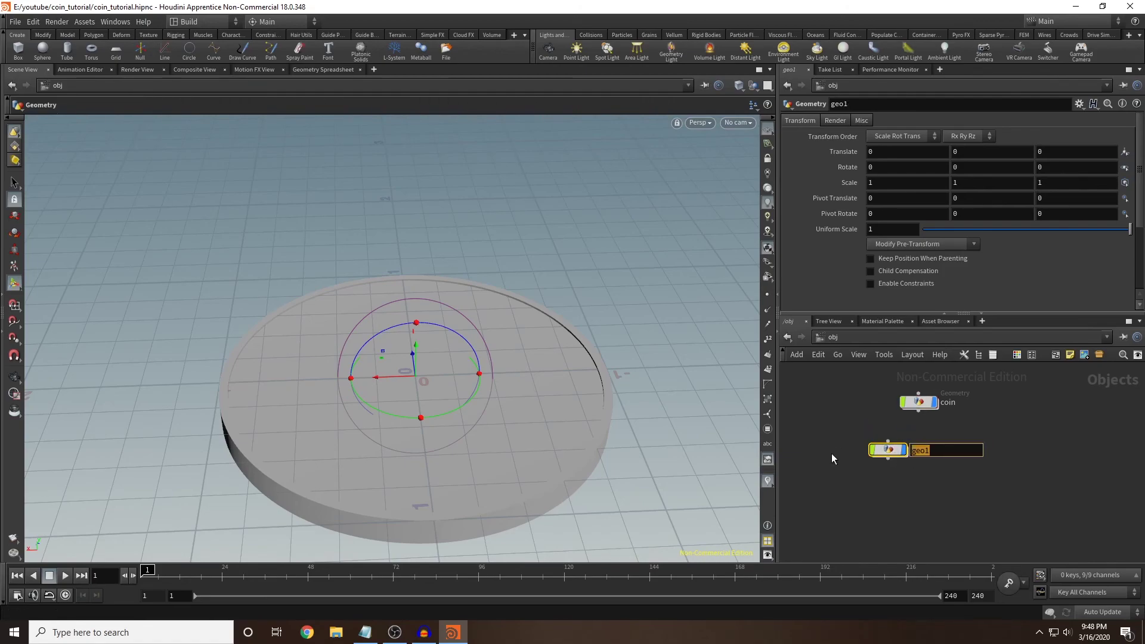
pyautogui.write('reference')
pyautogui.press('Return')
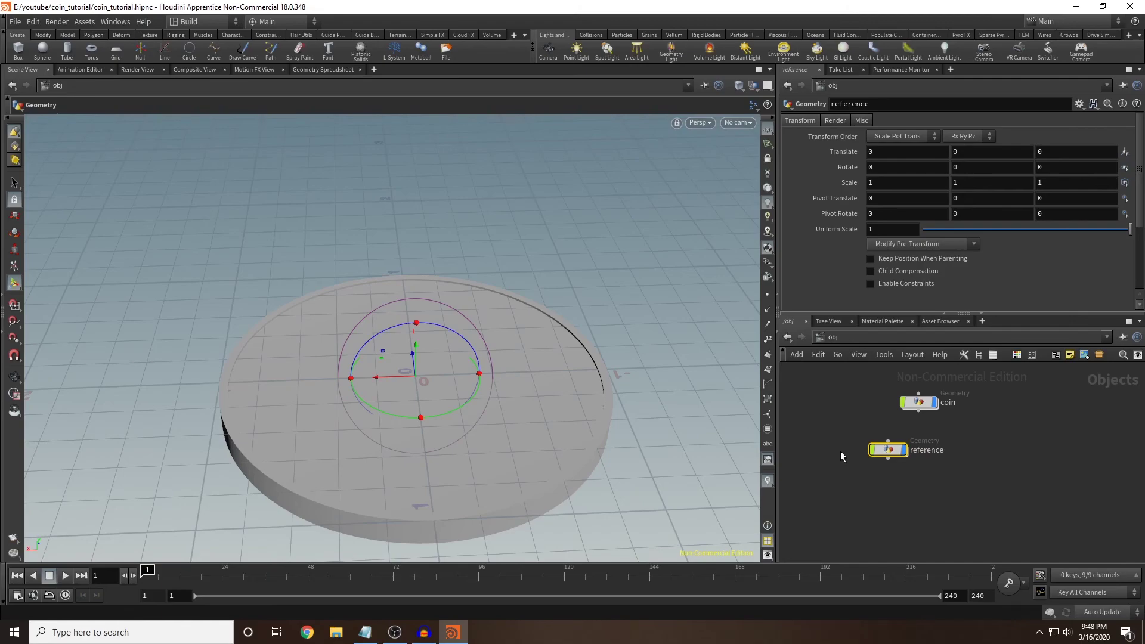
# Enter the reference object and add a Grid node to its empty network.
pyautogui.moveTo(890, 452)
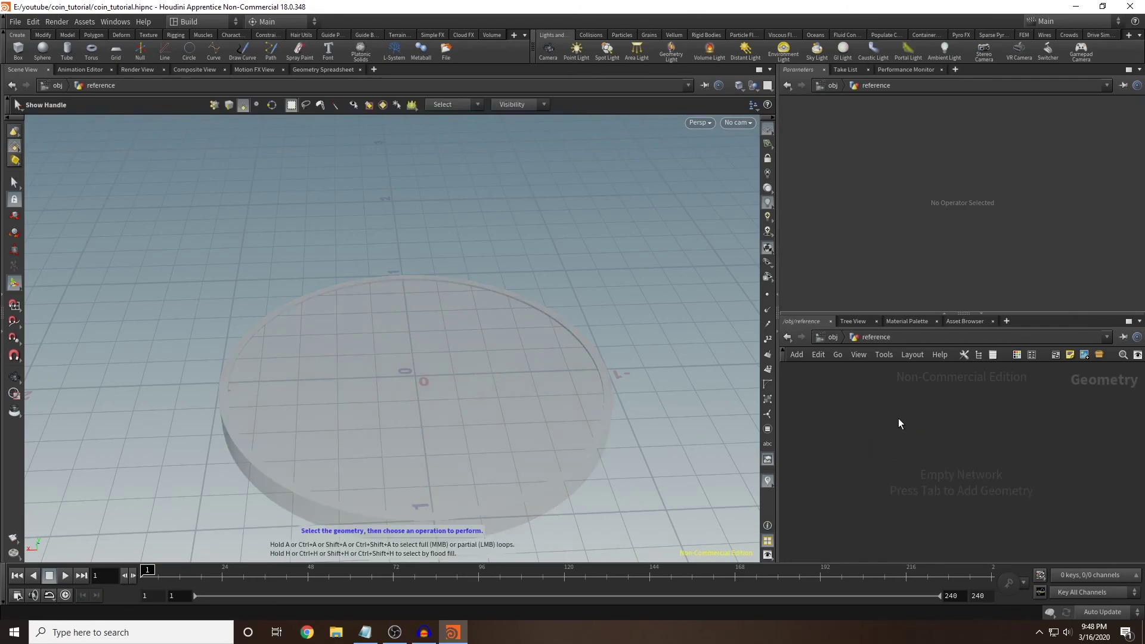
pyautogui.press('Tab')
pyautogui.write('grid')
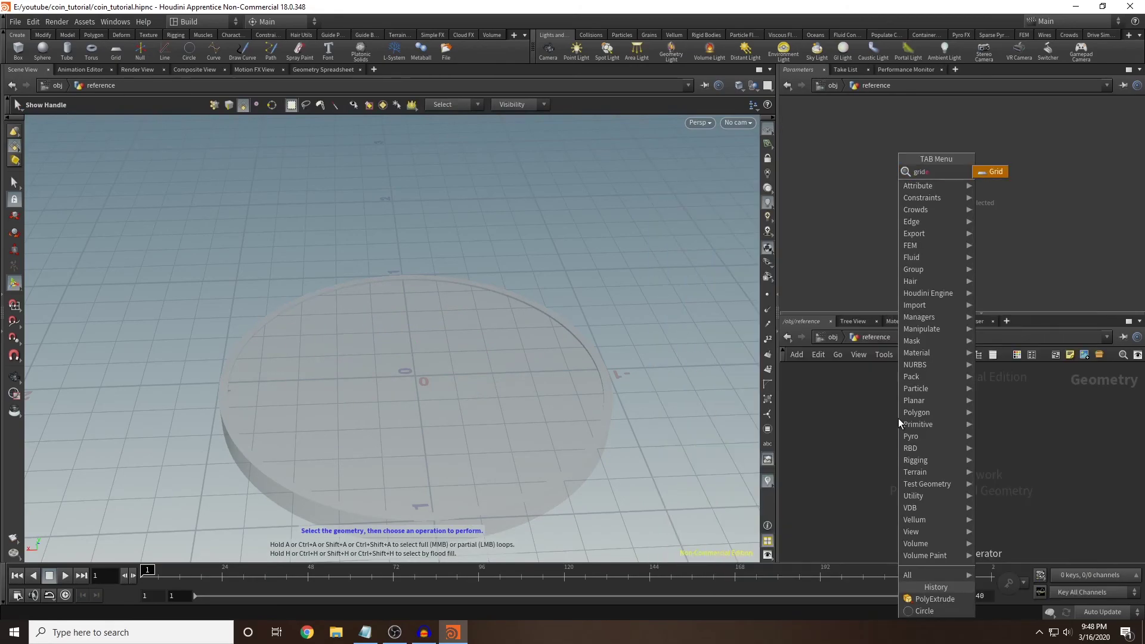
pyautogui.press('Return')
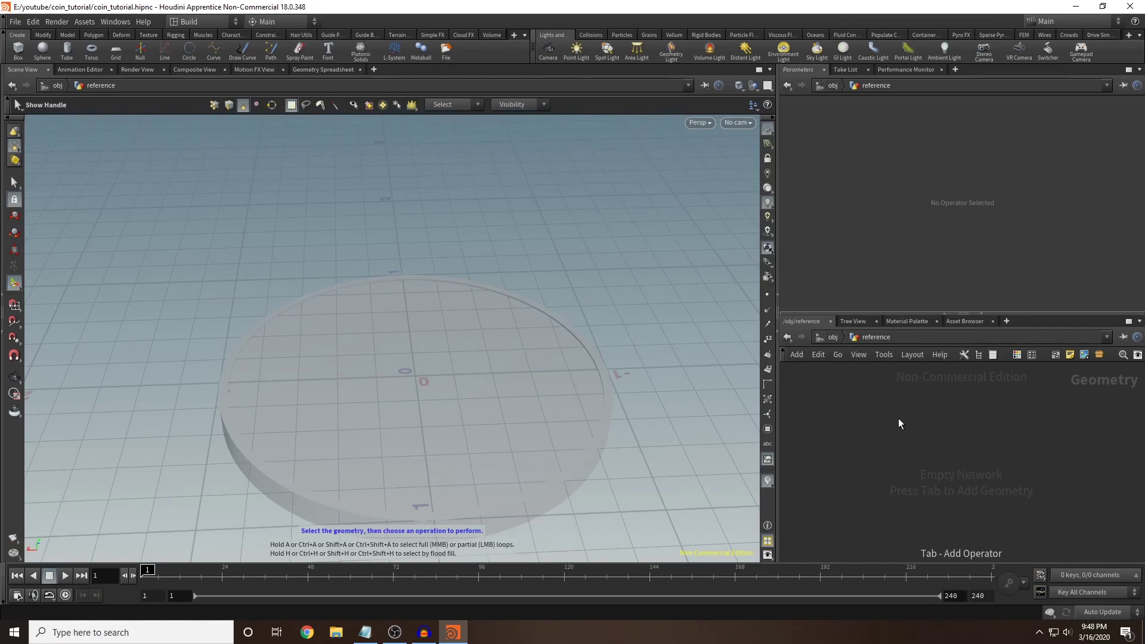
pyautogui.click(904, 428)
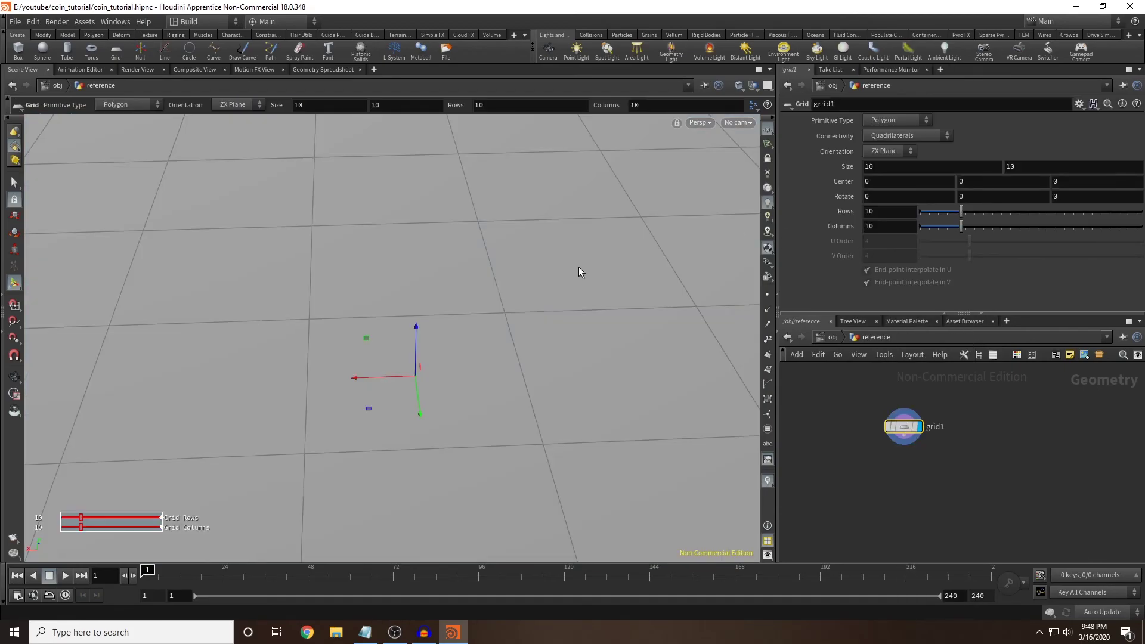
# Lower the grid beneath the coin by setting its Center Y to -0.4.
pyautogui.keyDown('alt'); pyautogui.moveTo(576, 266); pyautogui.dragTo(572, 269); pyautogui.keyUp('alt')
pyautogui.keyDown('alt'); pyautogui.moveTo(572, 269); pyautogui.dragTo(544, 308, button='right'); pyautogui.keyUp('alt')
pyautogui.keyDown('alt'); pyautogui.moveTo(570, 293); pyautogui.dragTo(494, 257, button='middle'); pyautogui.keyUp('alt')
pyautogui.moveTo(971, 179); pyautogui.dragTo(966, 186, button='middle')
pyautogui.keyDown('alt'); pyautogui.moveTo(583, 225); pyautogui.dragTo(588, 246); pyautogui.keyUp('alt')
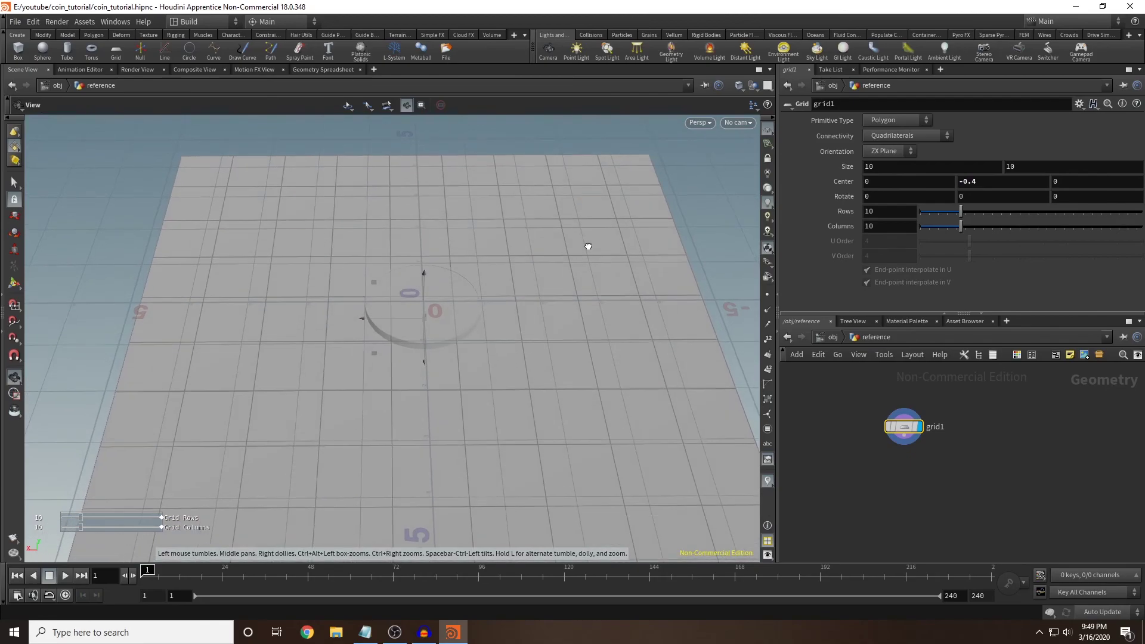
# Resize the grid to 2 by 2 in the Top view and show the four-view layout.
pyautogui.click(705, 123)
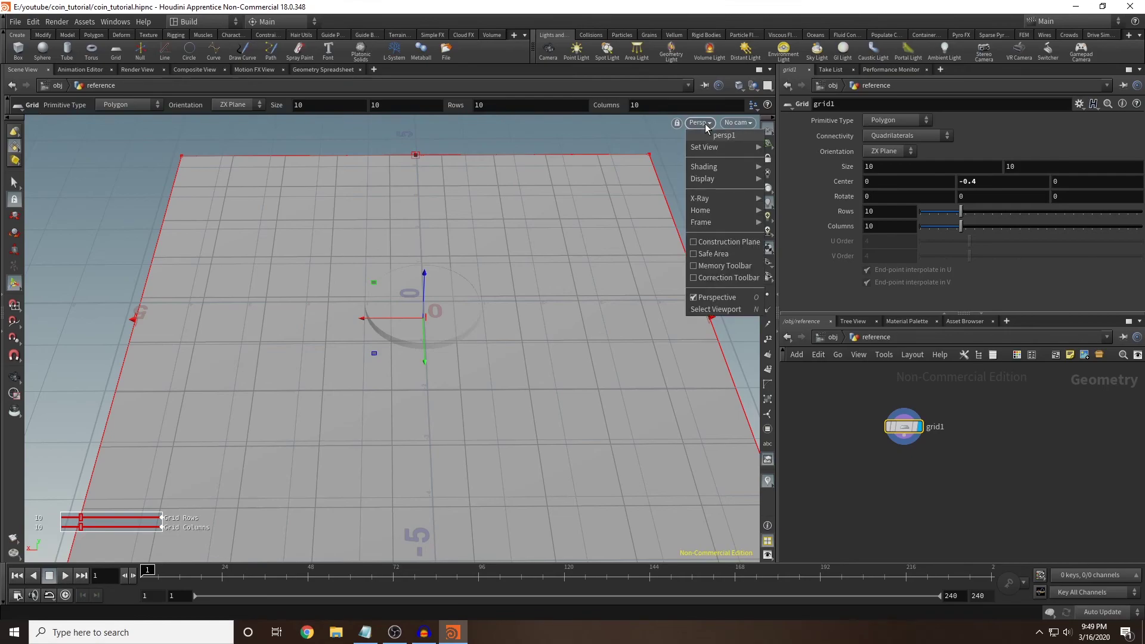
pyautogui.moveTo(704, 149)
pyautogui.click(834, 159)
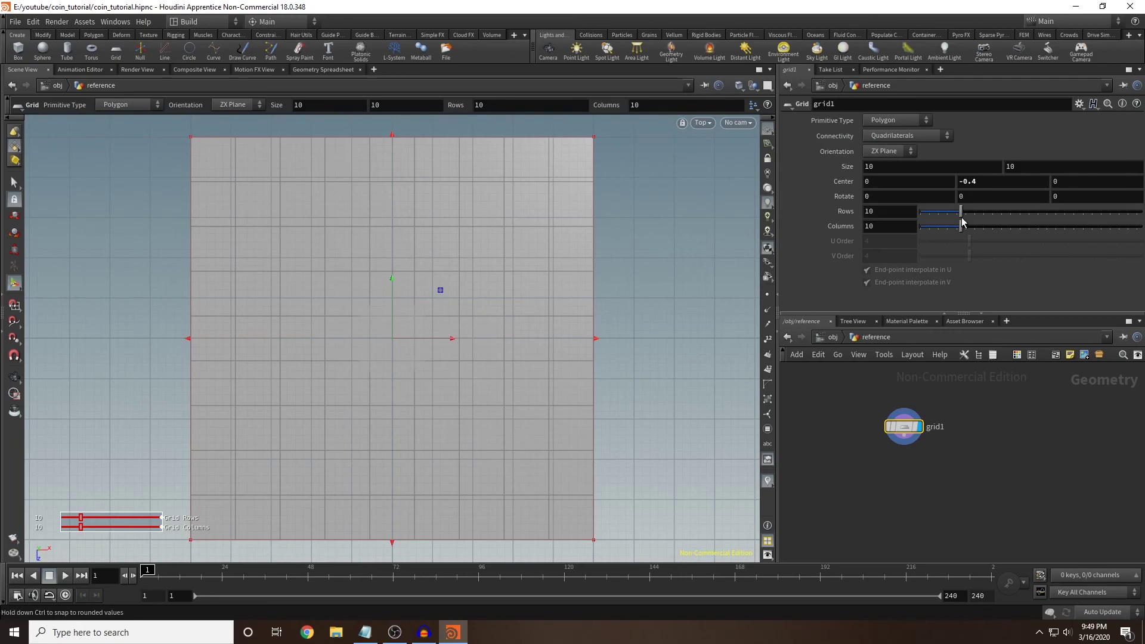
pyautogui.moveTo(849, 163); pyautogui.dragTo(800, 145, button='middle')
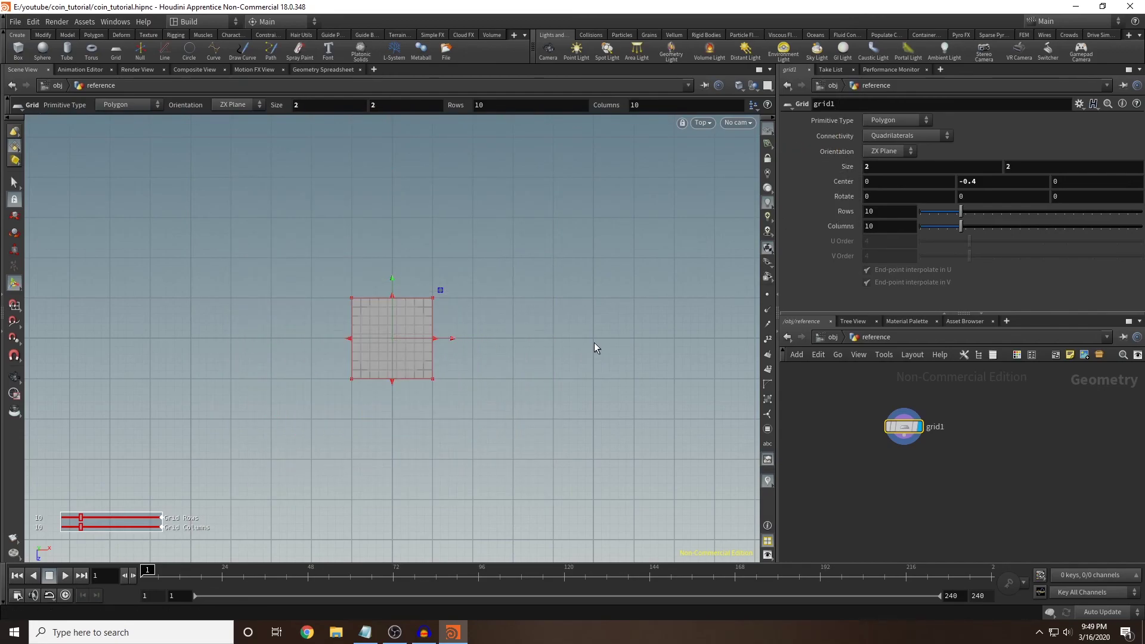
pyautogui.hotkey('space', 'b')
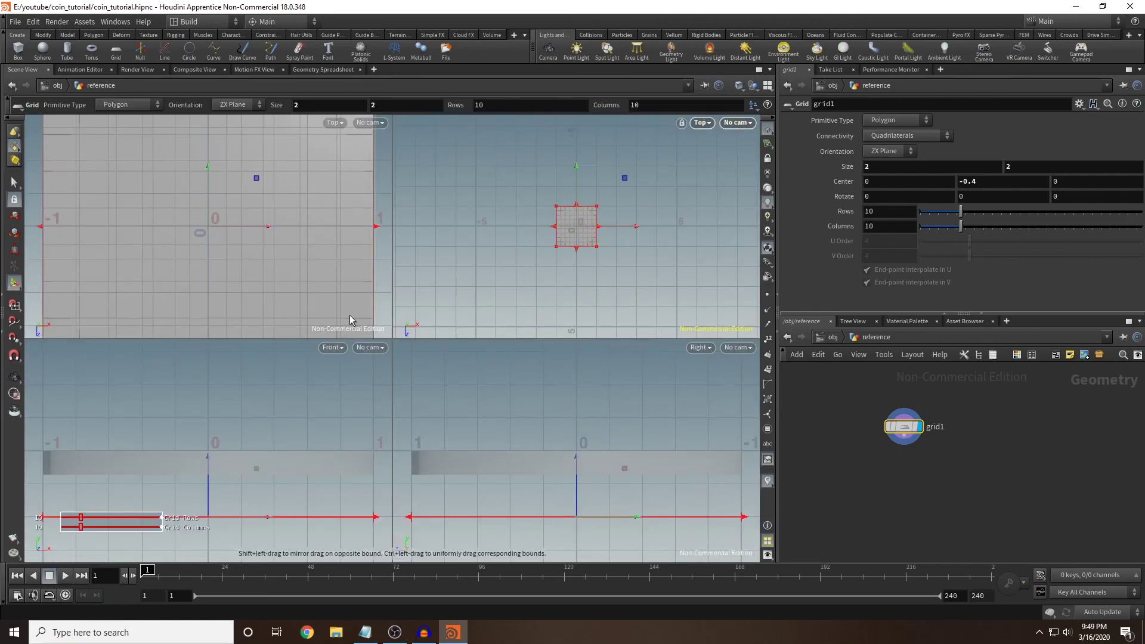
pyautogui.click(703, 351)
pyautogui.moveTo(714, 373)
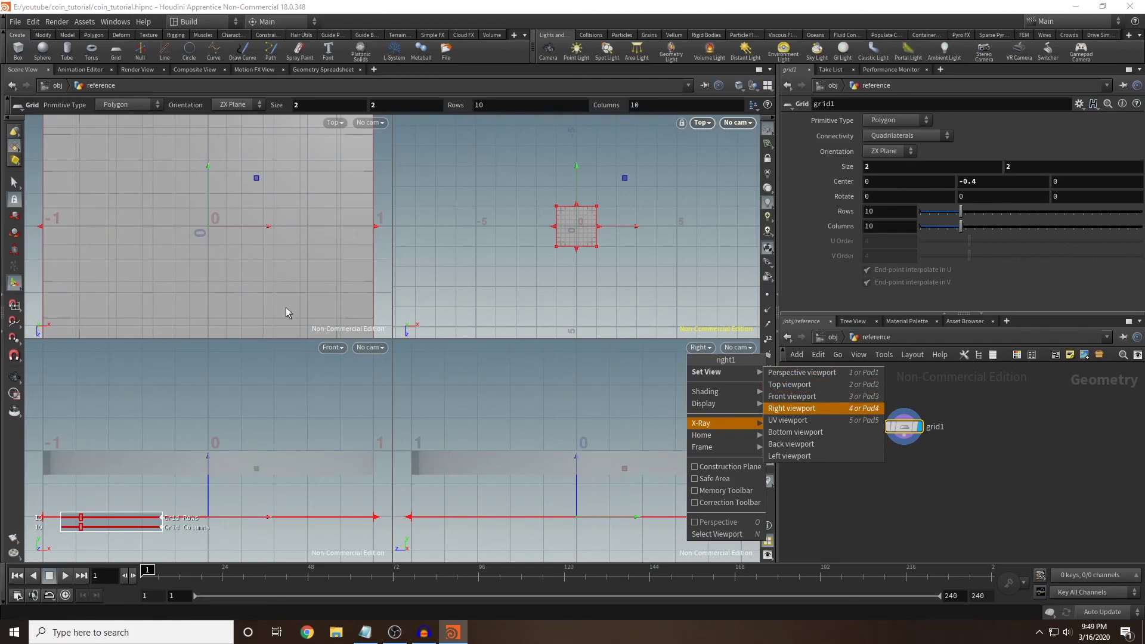
pyautogui.click(505, 254)
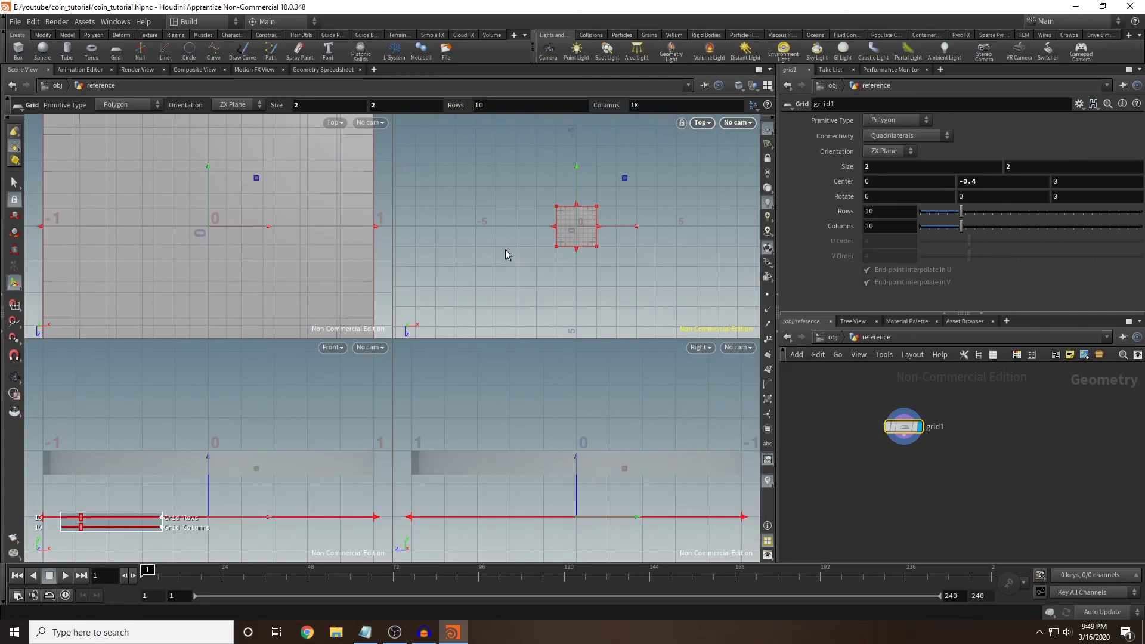
pyautogui.hotkey('space', 'b')
pyautogui.click(701, 122)
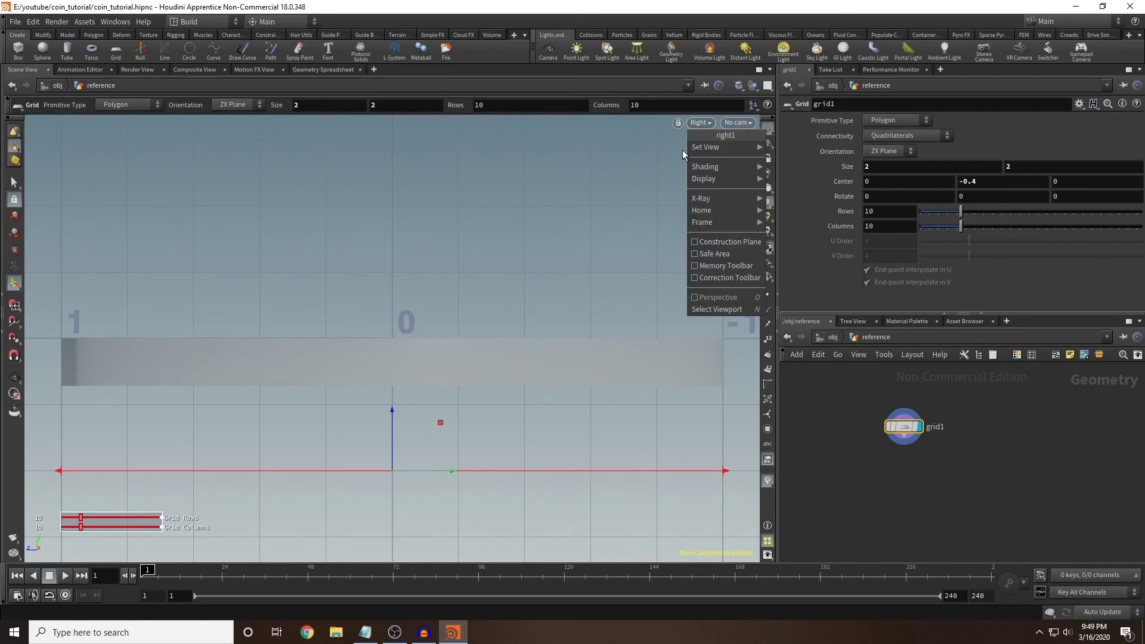
pyautogui.click(613, 217)
pyautogui.hotkey('space', 'b')
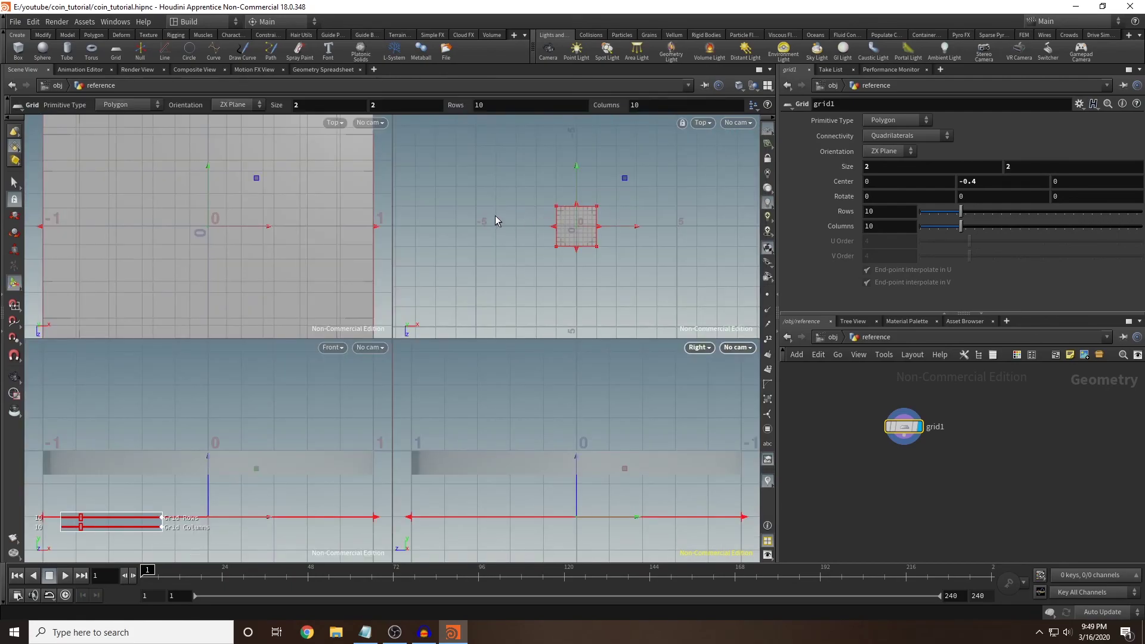
# Maximize the Top view of the reference grid and set the grid's Rows and Columns to 2 each.
pyautogui.hotkey('space', 'b')
pyautogui.press('Escape')
pyautogui.scroll(4, 460, 338)
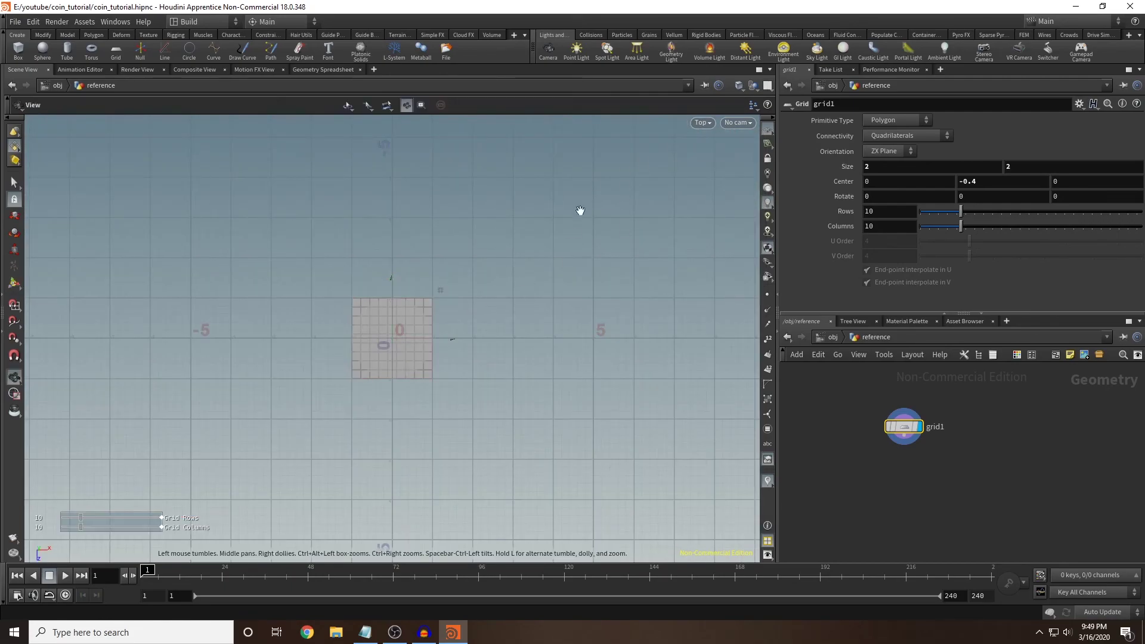
pyautogui.moveTo(459, 350); pyautogui.dragTo(509, 337, button='middle')
pyautogui.scroll(3, 529, 340)
pyautogui.press('Return')
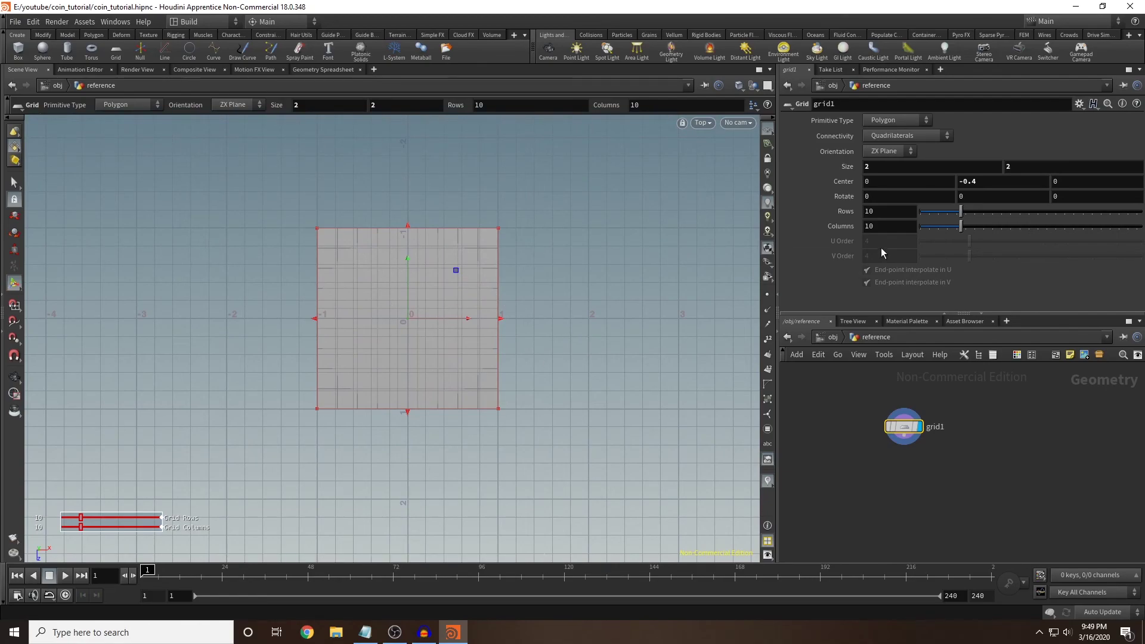
pyautogui.click(887, 211)
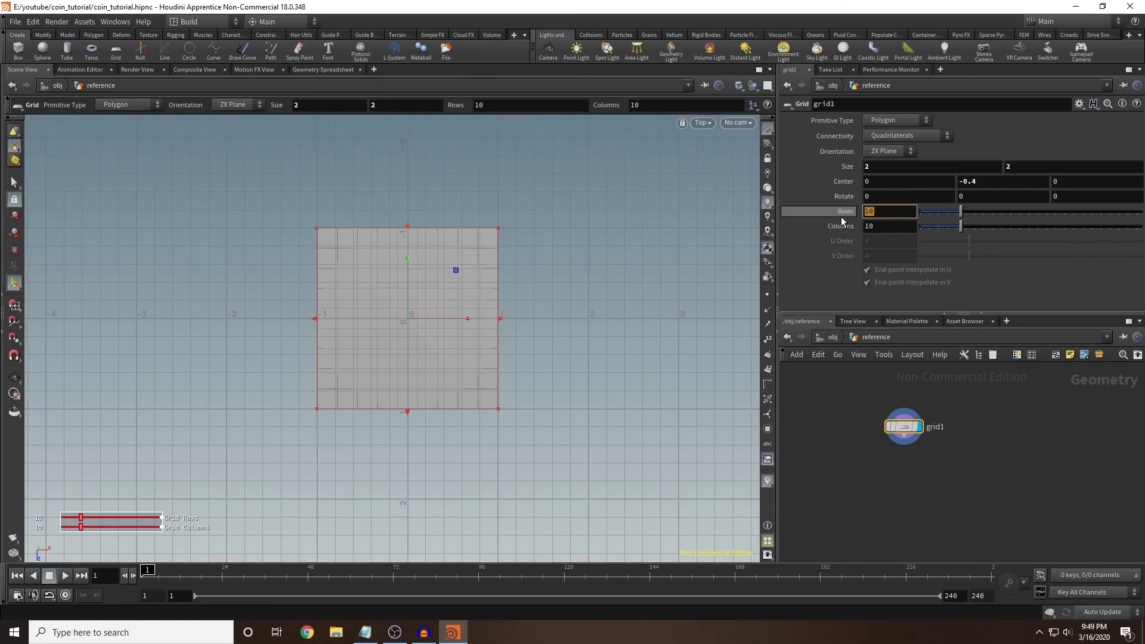
pyautogui.write('2')
pyautogui.press('Tab')
pyautogui.write('2')
pyautogui.press('Return')
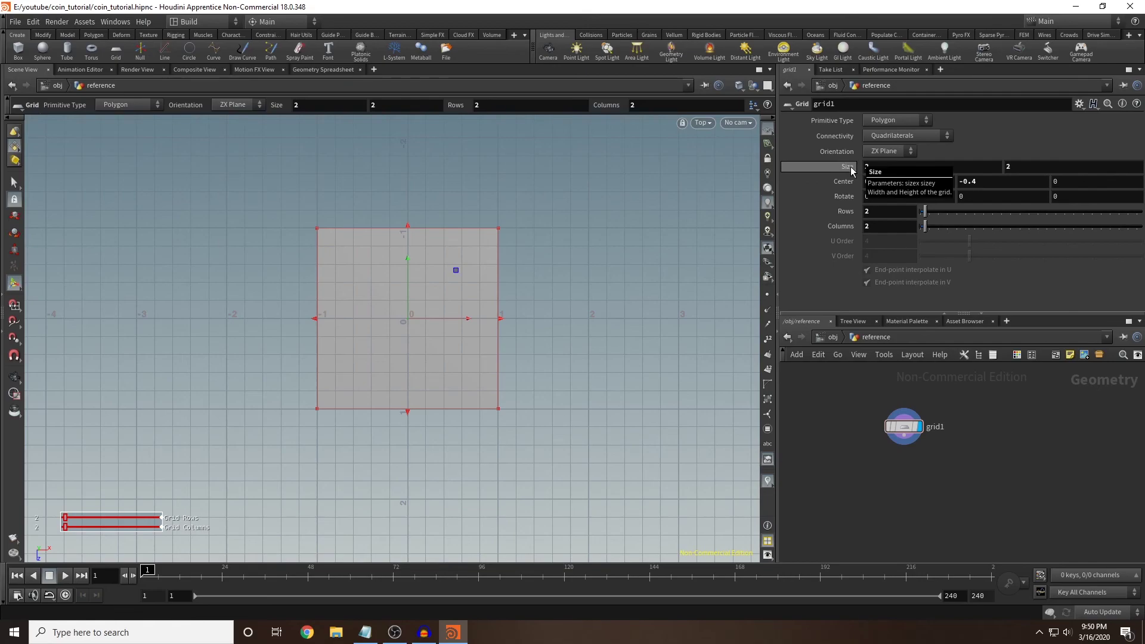
# Try a Center X of 20 for the grid and revert its Center X and Center Y to their defaults.
pyautogui.moveTo(899, 186)
pyautogui.mouseDown(button='middle')
pyautogui.moveTo(826, 183)
pyautogui.moveTo(1043, 182)
pyautogui.moveTo(854, 182)
pyautogui.moveTo(932, 182)
pyautogui.moveTo(896, 182)
pyautogui.moveTo(903, 159)
pyautogui.moveTo(954, 159)
pyautogui.moveTo(903, 160)
pyautogui.moveTo(904, 186)
pyautogui.moveTo(892, 152)
pyautogui.moveTo(972, 134)
pyautogui.moveTo(891, 186)
pyautogui.mouseUp(button='middle')
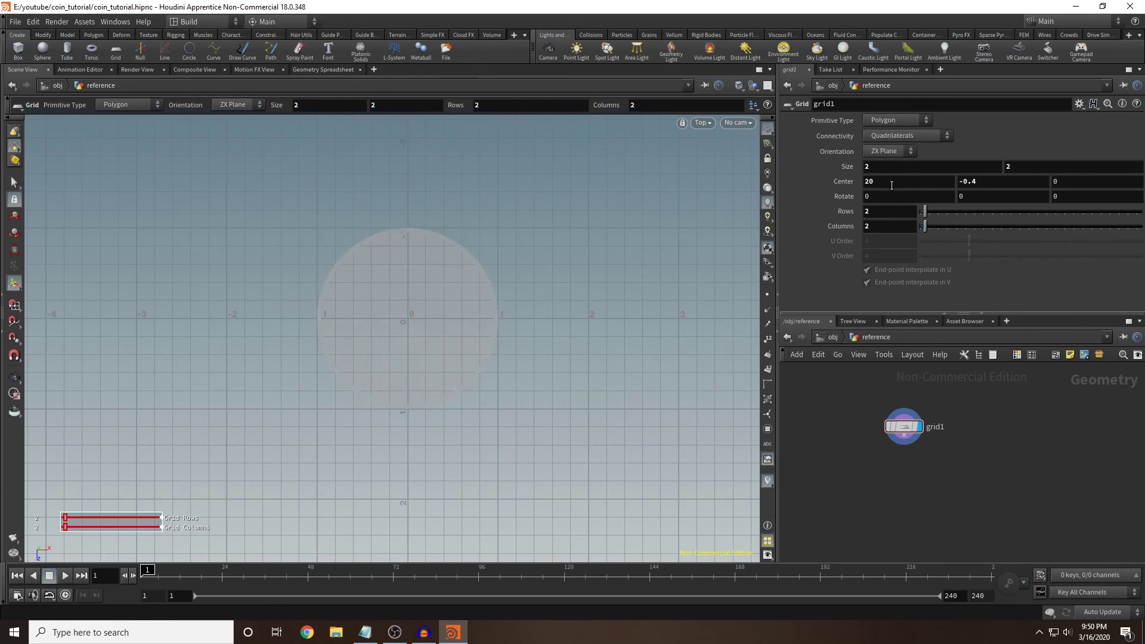
pyautogui.rightClick(888, 182)
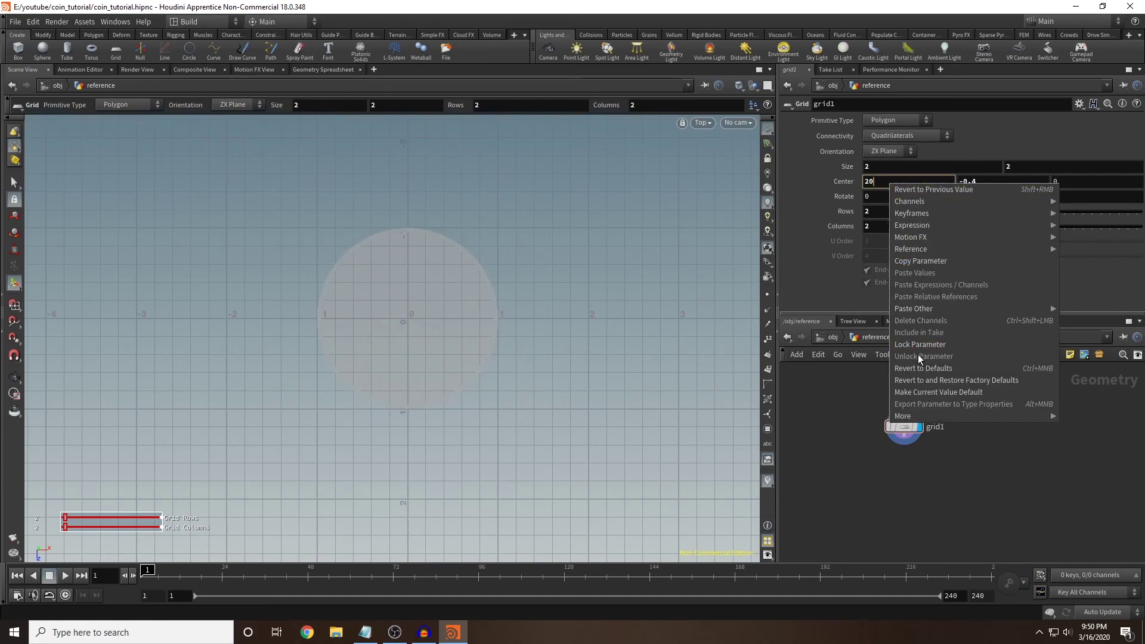
pyautogui.click(965, 205)
pyautogui.rightClick(970, 181)
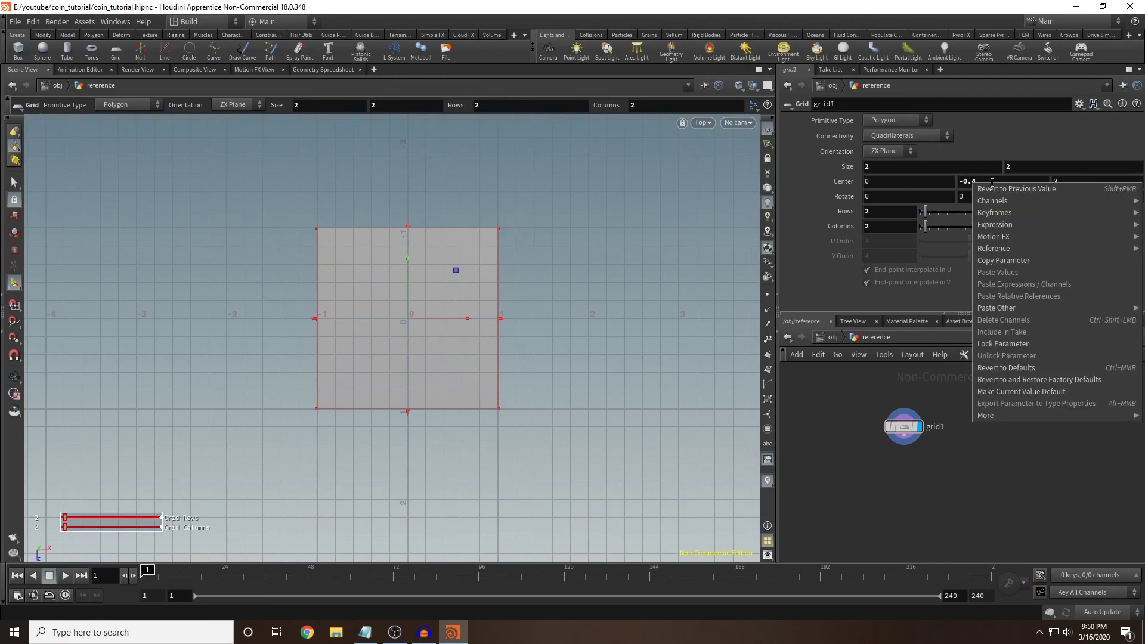
pyautogui.click(1014, 367)
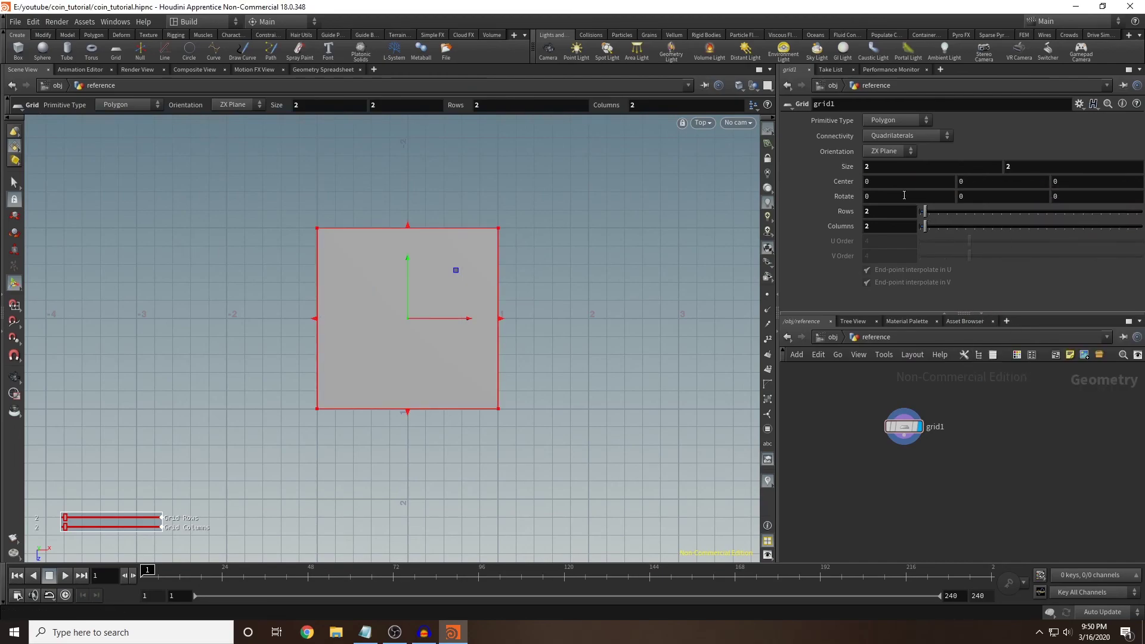
pyautogui.middleClick(846, 167)
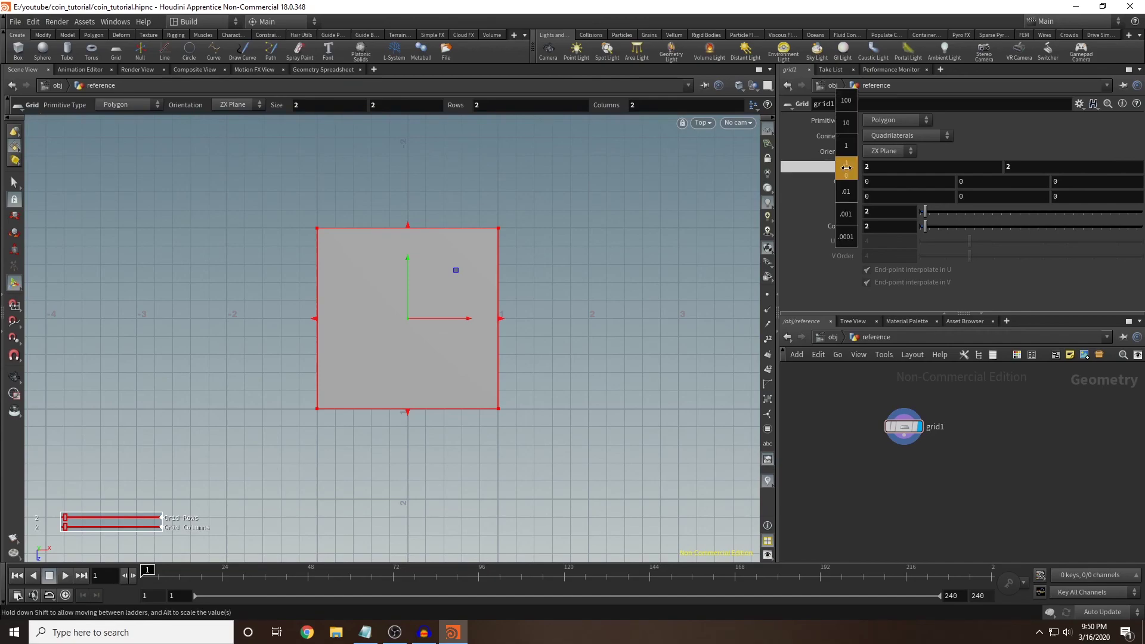
pyautogui.moveTo(846, 167)
pyautogui.mouseDown(button='middle')
pyautogui.moveTo(781, 172)
pyautogui.moveTo(834, 172)
pyautogui.mouseUp(button='middle')
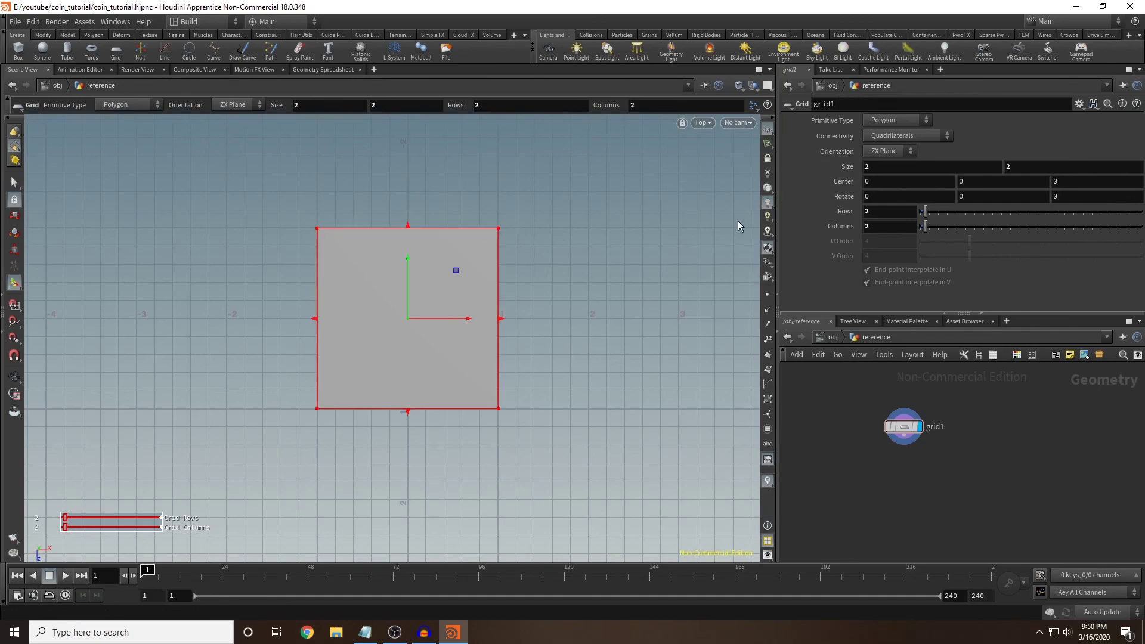
# Lower the grid beneath the coin to Center Y -0.377919 in the perspective view and return to the Top view.
pyautogui.hotkey('space', 'b')
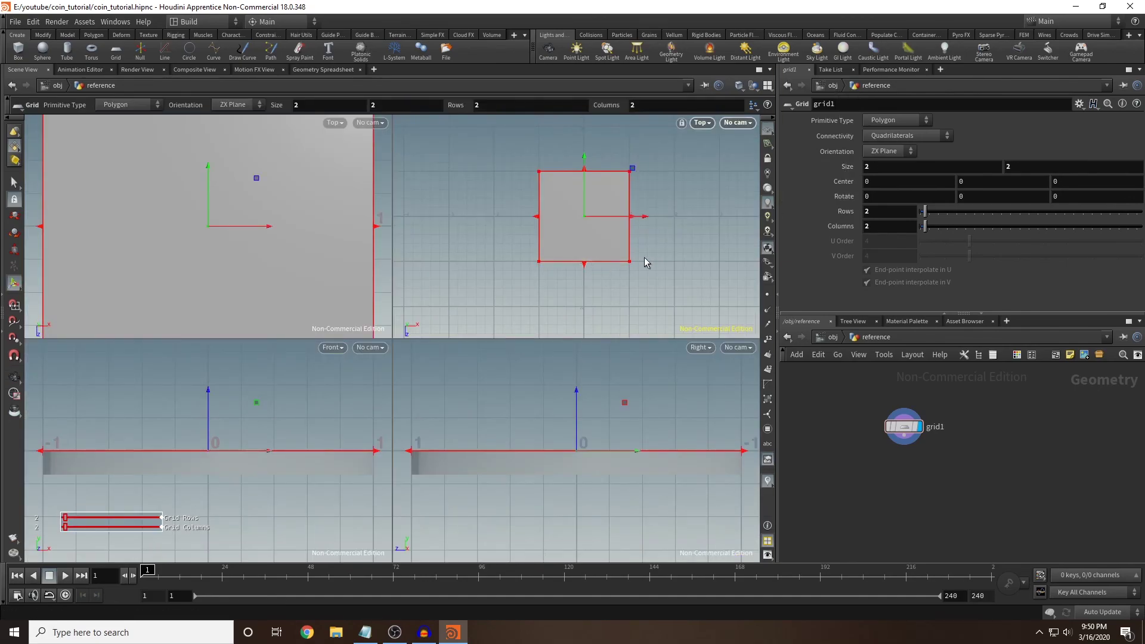
pyautogui.hotkey('space', 'b')
pyautogui.click(701, 122)
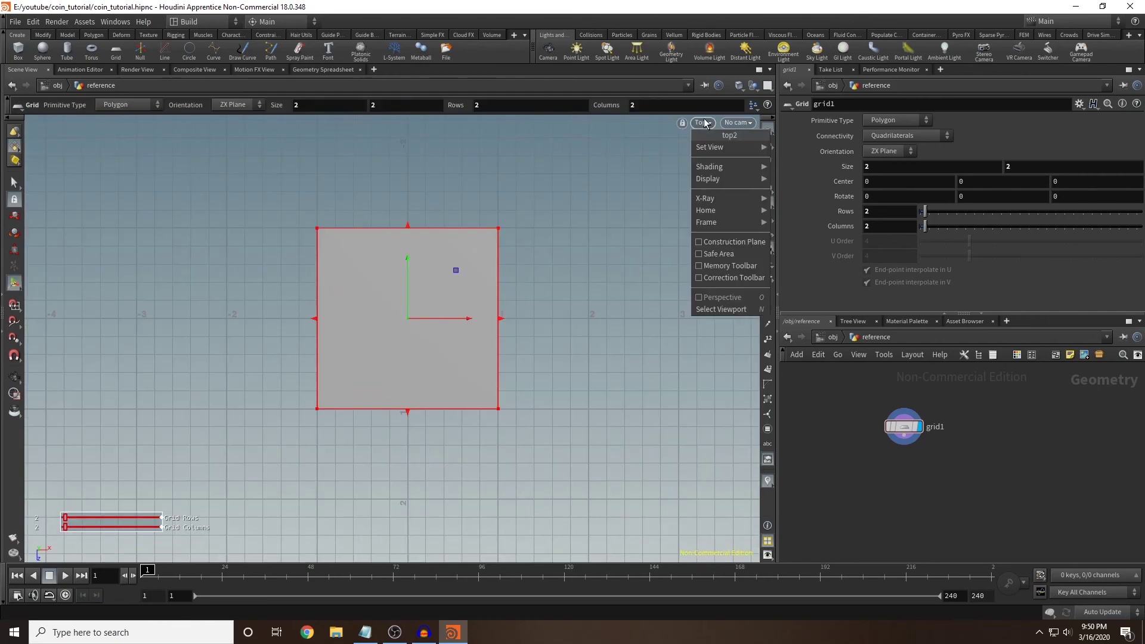
pyautogui.moveTo(732, 149)
pyautogui.click(805, 148)
pyautogui.moveTo(451, 375); pyautogui.dragTo(478, 316)
pyautogui.press('Return')
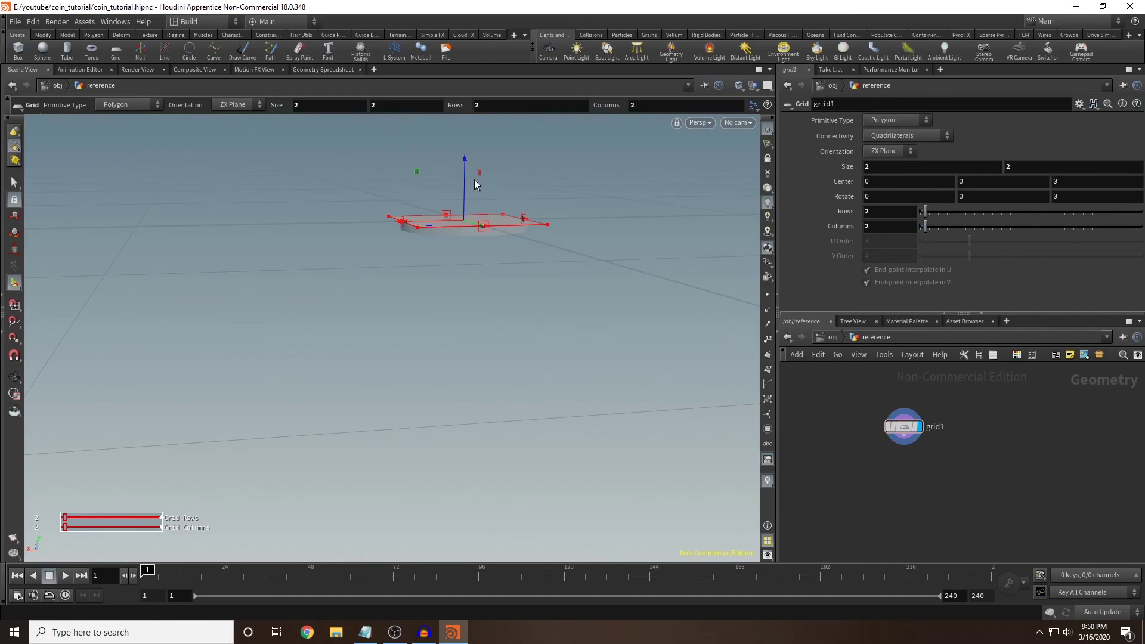
pyautogui.moveTo(466, 181); pyautogui.dragTo(470, 199)
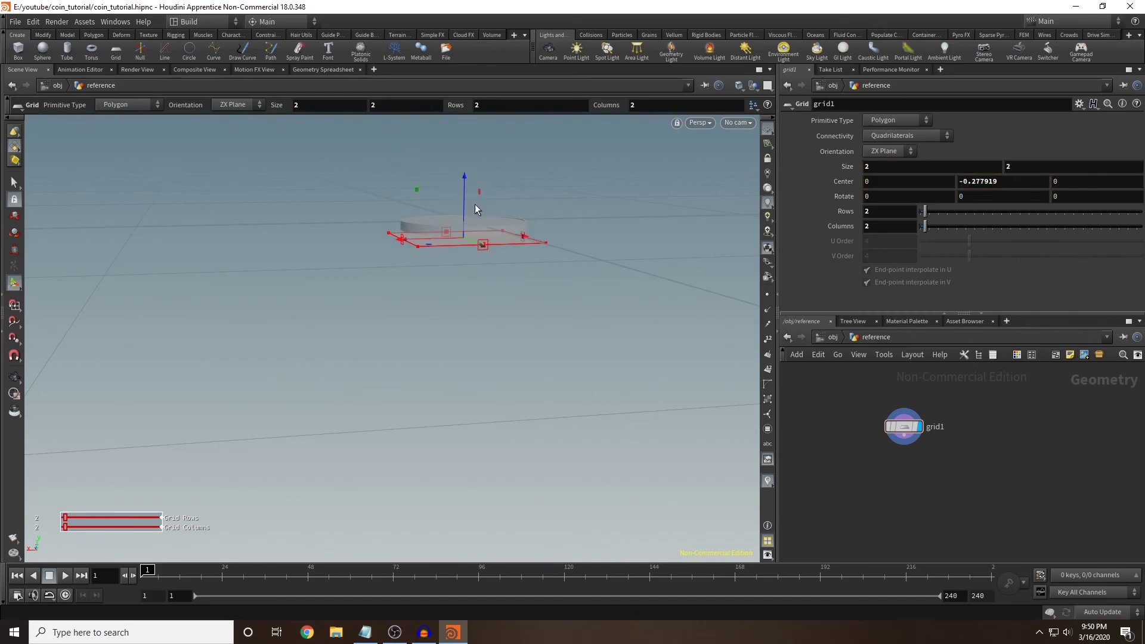
pyautogui.moveTo(1018, 180); pyautogui.dragTo(1003, 183, button='middle')
pyautogui.hotkey('space', '2')
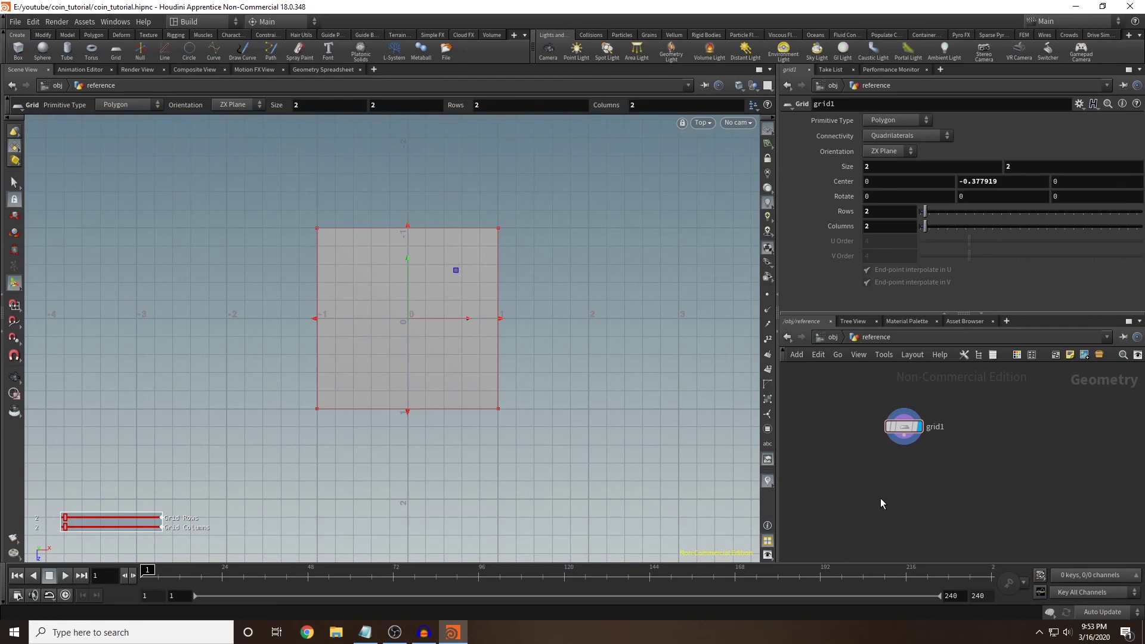
# Add a UV Quick Shade node below the grid node and connect the grid's output to it.
pyautogui.press('Tab')
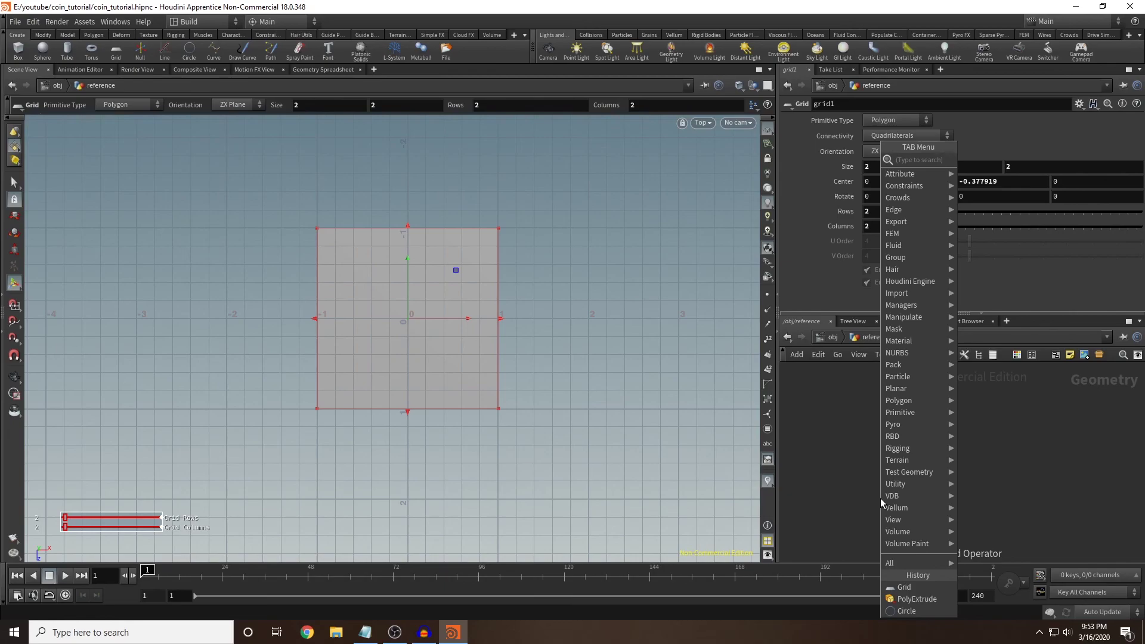
pyautogui.write('uvquick')
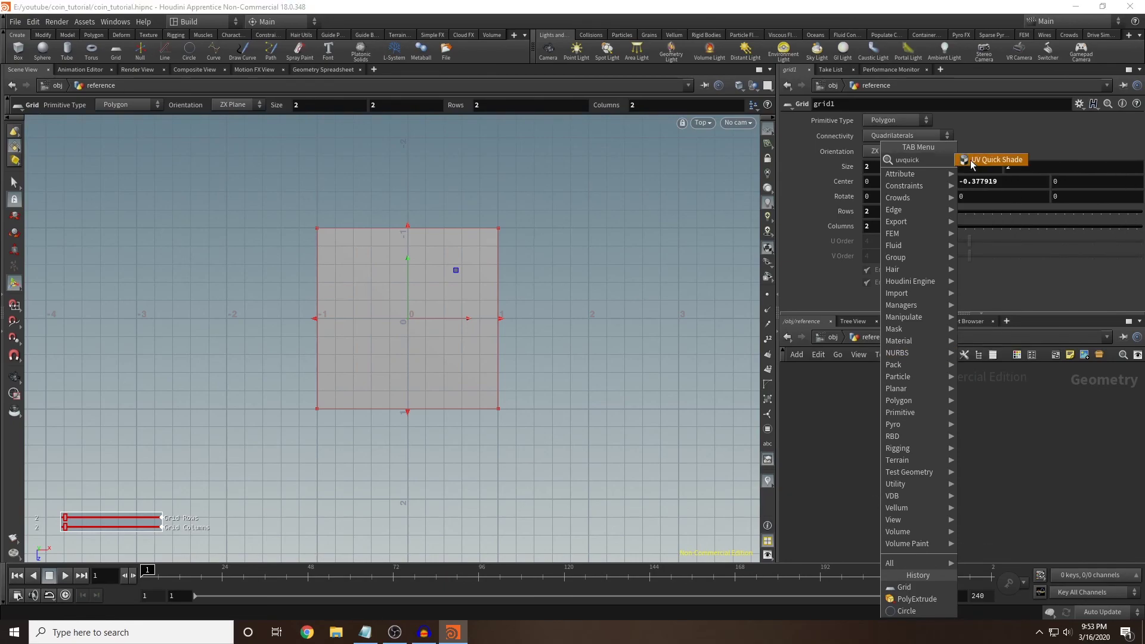
pyautogui.click(995, 159)
pyautogui.click(893, 477)
pyautogui.moveTo(904, 434); pyautogui.dragTo(895, 472)
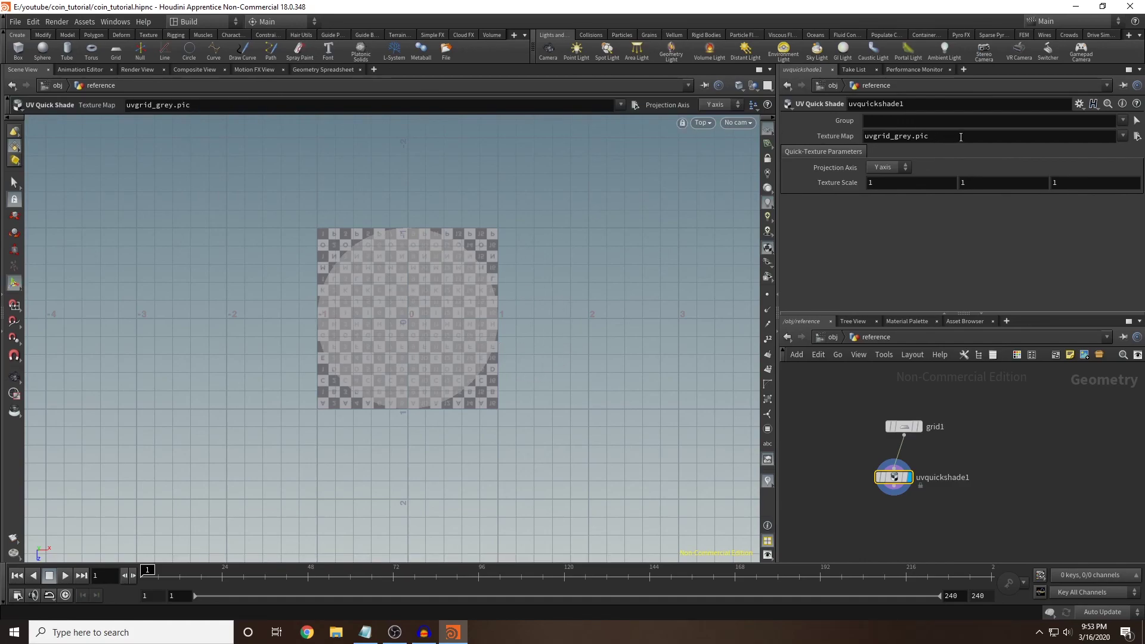
# Replace the UV Quick Shade texture map with clover.jpg from E:/youtube/coin_tutorial/geo/.
pyautogui.moveTo(962, 137); pyautogui.dragTo(832, 141)
pyautogui.press('BackSpace')
pyautogui.click(1136, 136)
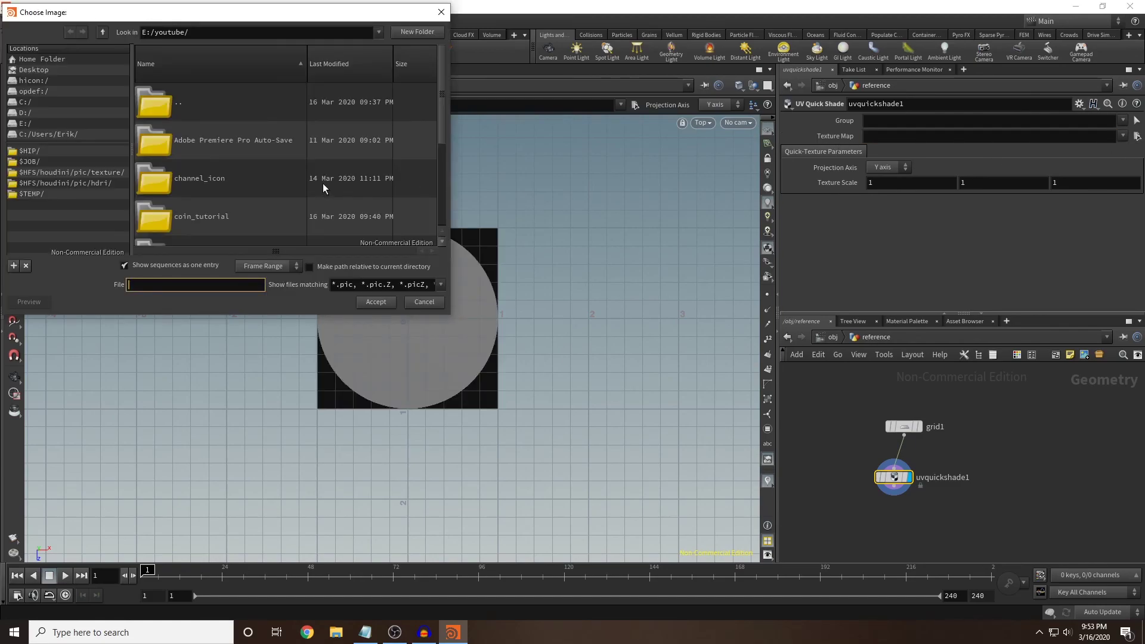
pyautogui.click(29, 123)
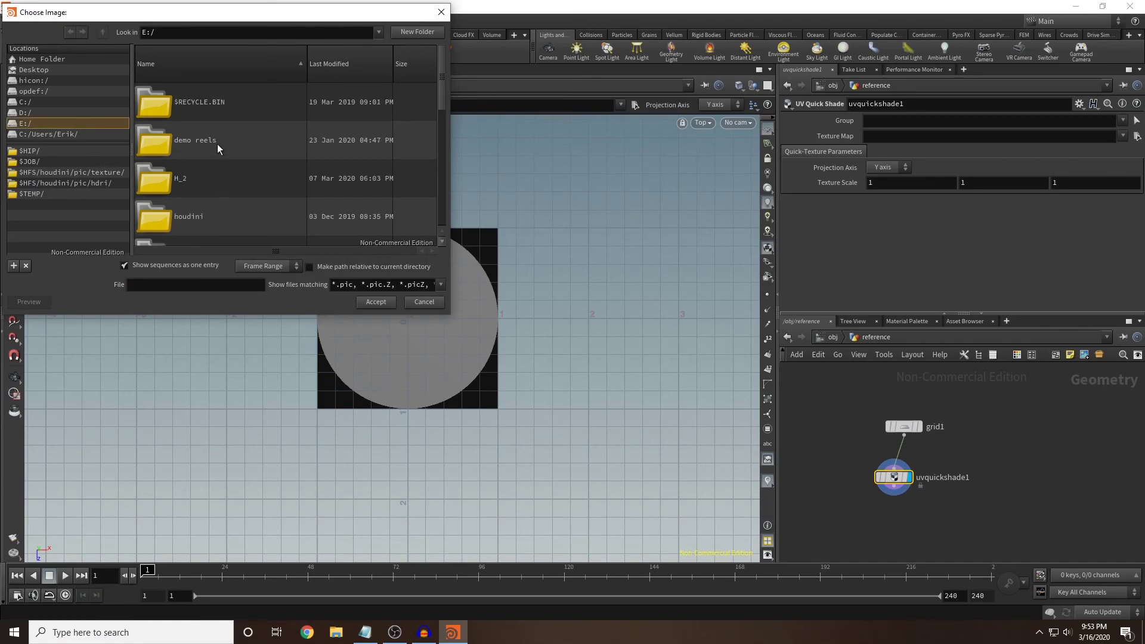
pyautogui.scroll(-5, 254, 169)
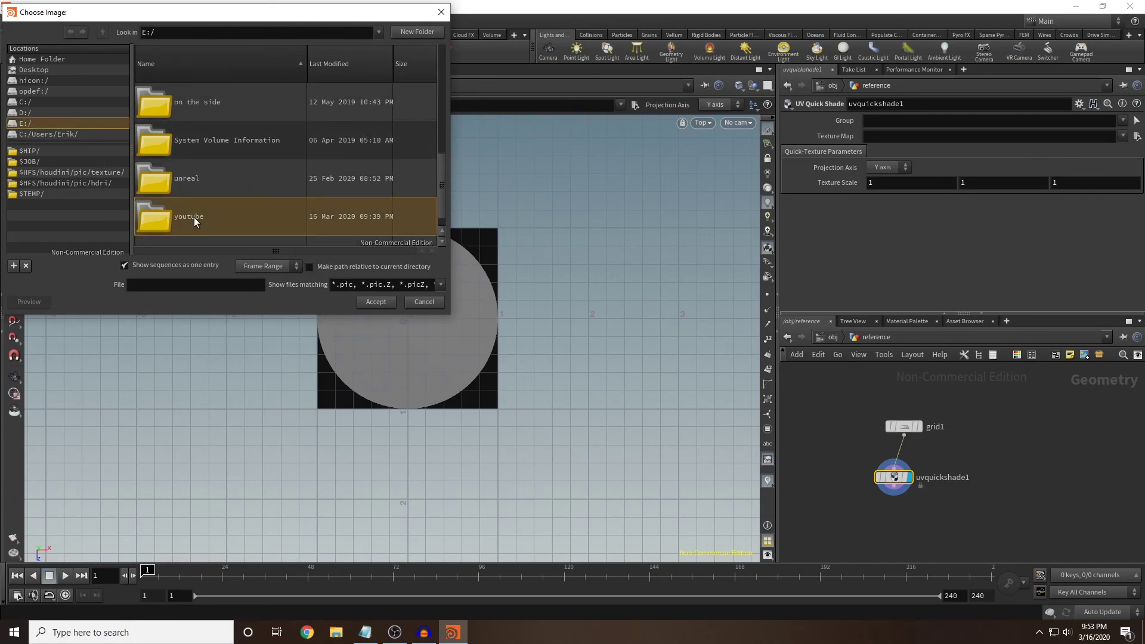
pyautogui.doubleClick(194, 217)
pyautogui.scroll(-1, 227, 144)
pyautogui.doubleClick(210, 179)
pyautogui.scroll(-2, 206, 197)
pyautogui.doubleClick(194, 185)
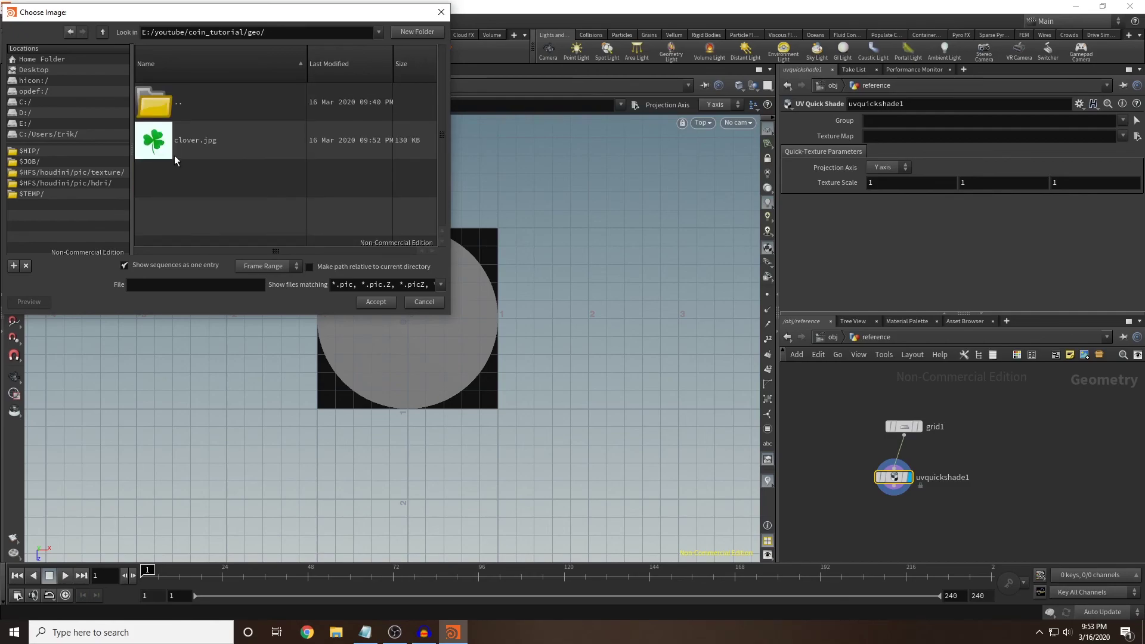
pyautogui.click(176, 154)
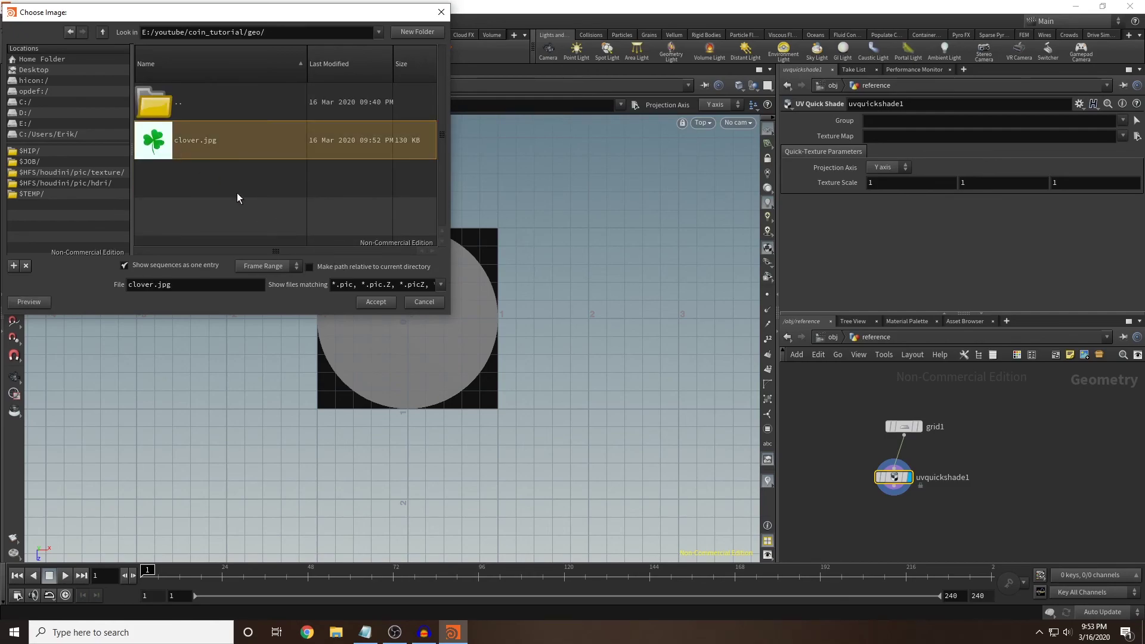
pyautogui.click(376, 302)
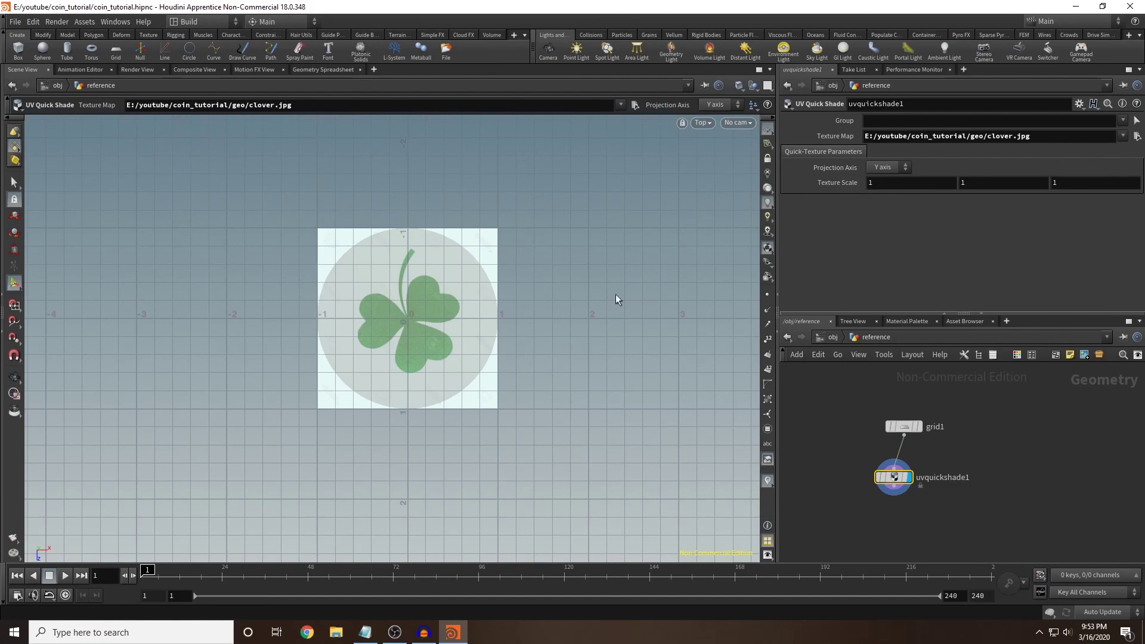
# Enlarge the reference grid to a size of 2.3 by 2.3 so the clover image fits the coin better.
pyautogui.click(902, 427)
pyautogui.moveTo(852, 166); pyautogui.dragTo(879, 170, button='middle')
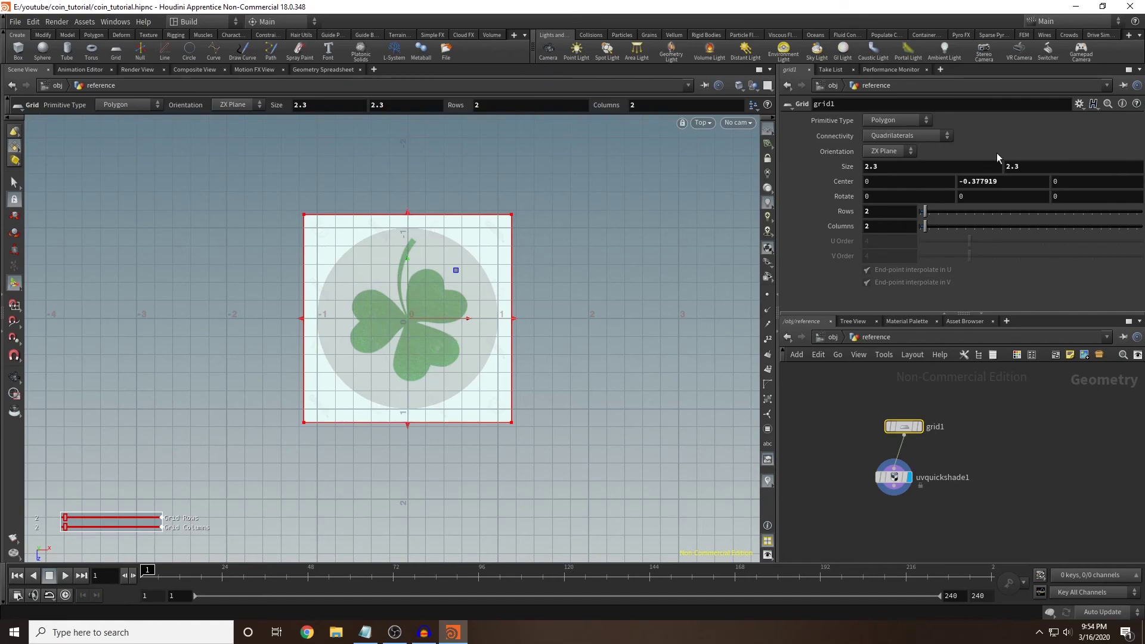
pyautogui.moveTo(902, 180)
pyautogui.mouseDown(button='middle')
pyautogui.moveTo(871, 181)
pyautogui.moveTo(919, 180)
pyautogui.moveTo(900, 181)
pyautogui.mouseUp(button='middle')
# Add a Curve node below the UV Quick Shade node, check its display, and set the display back to the clover reference.
pyautogui.moveTo(877, 534); pyautogui.dragTo(878, 477, button='middle')
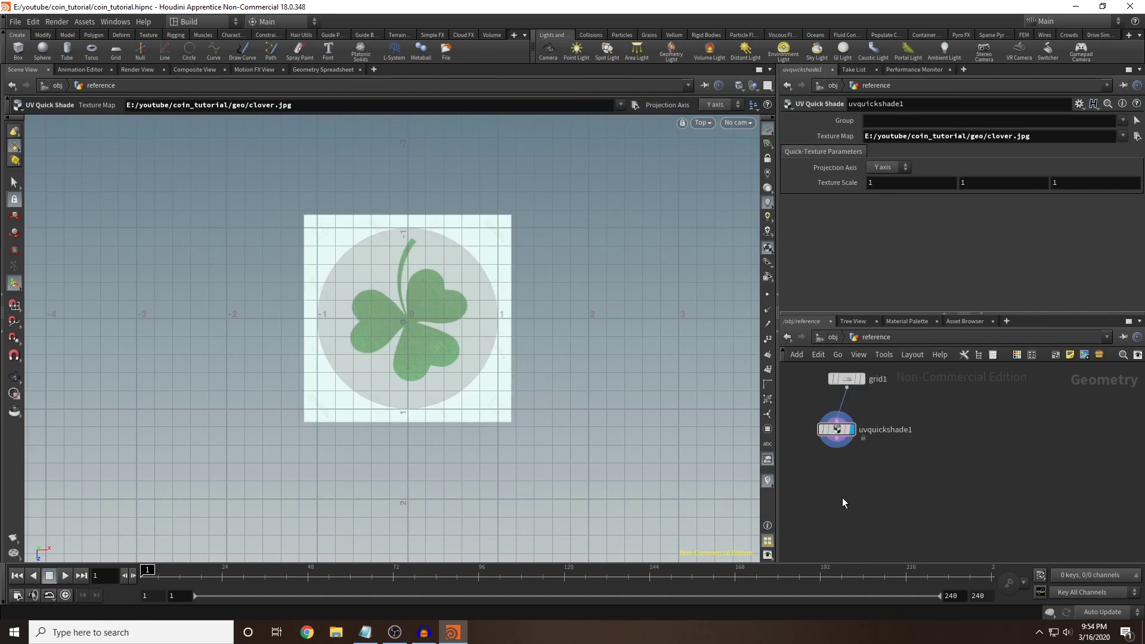
pyautogui.press('Tab')
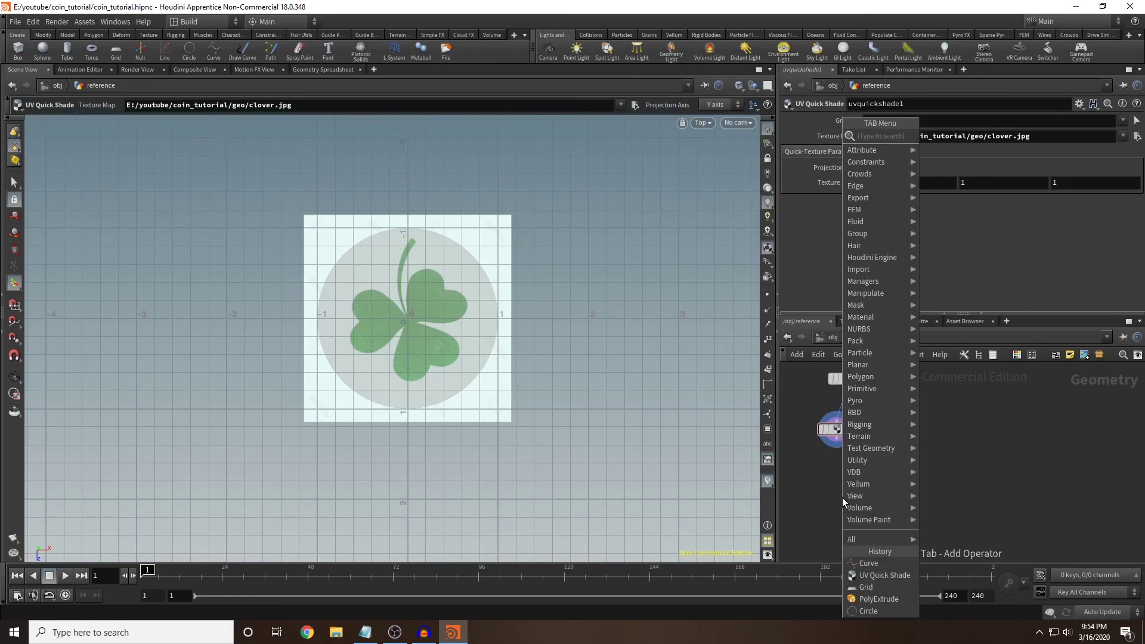
pyautogui.write('cur')
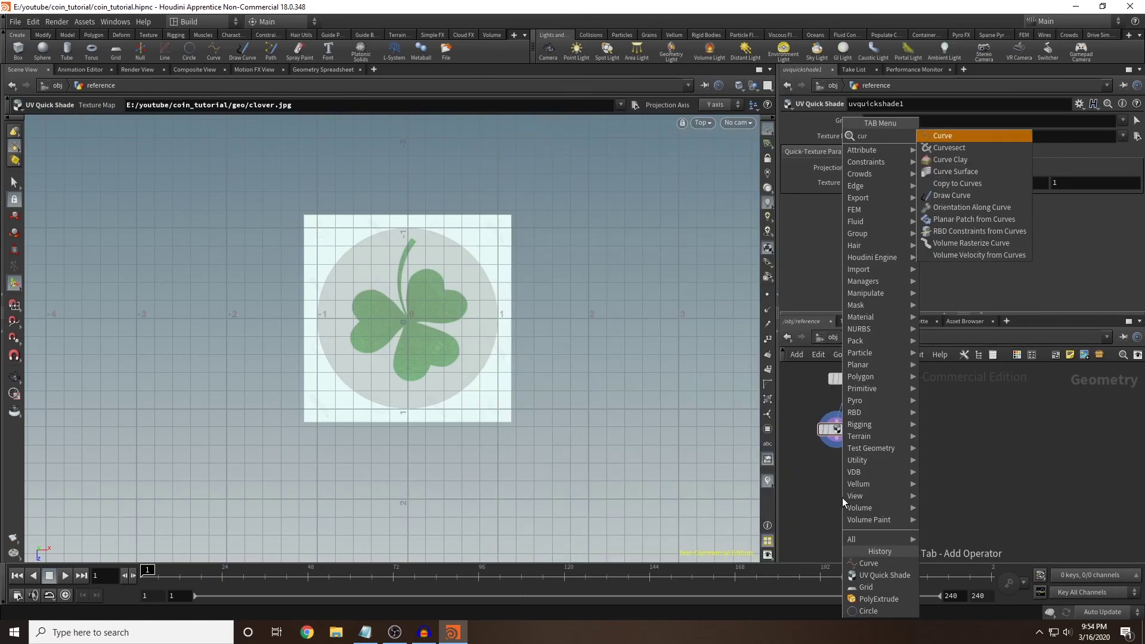
pyautogui.press('Return')
pyautogui.click(845, 491)
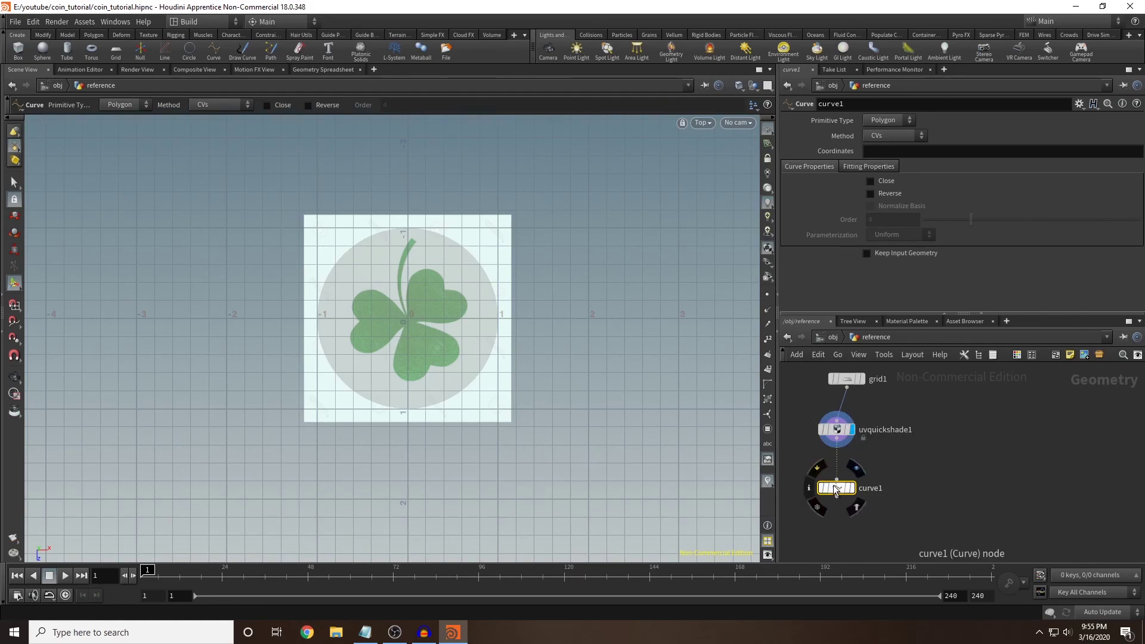
pyautogui.click(859, 472)
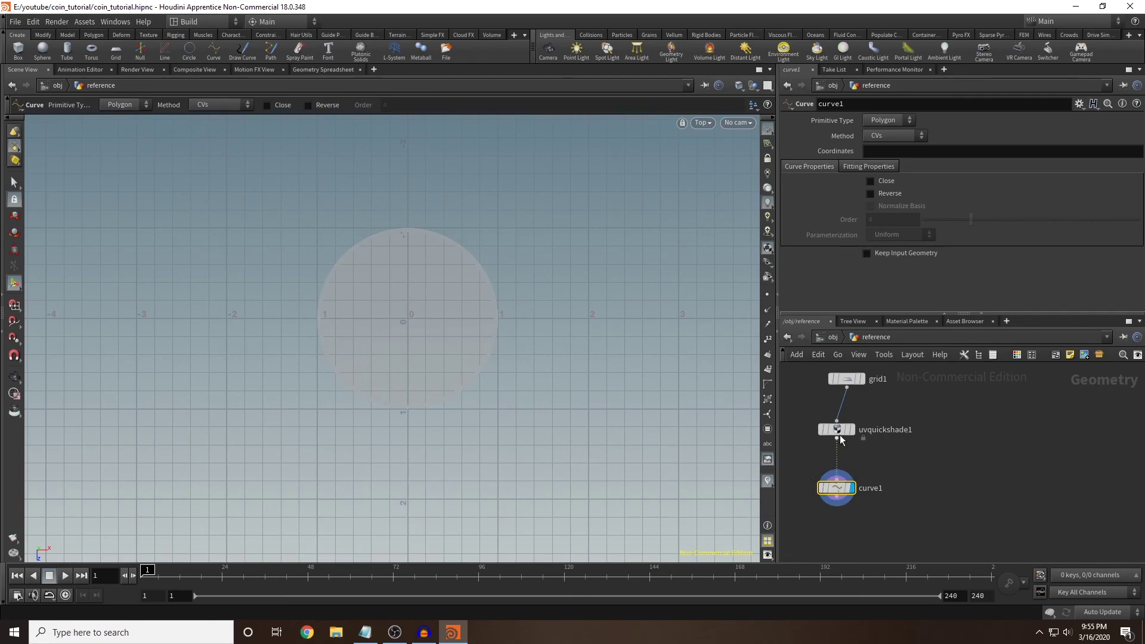
pyautogui.click(859, 413)
pyautogui.moveTo(836, 488)
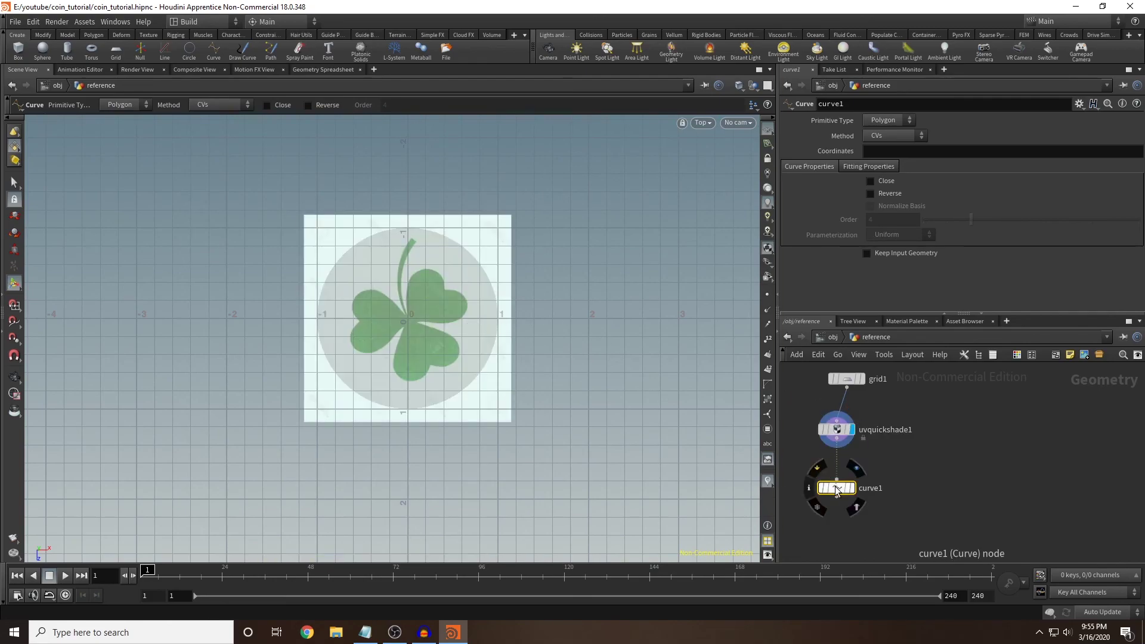
# Trace the clover's leaves and stem on the reference image with the Curve node as a closed polygon outline.
pyautogui.click(416, 242)
pyautogui.click(409, 252)
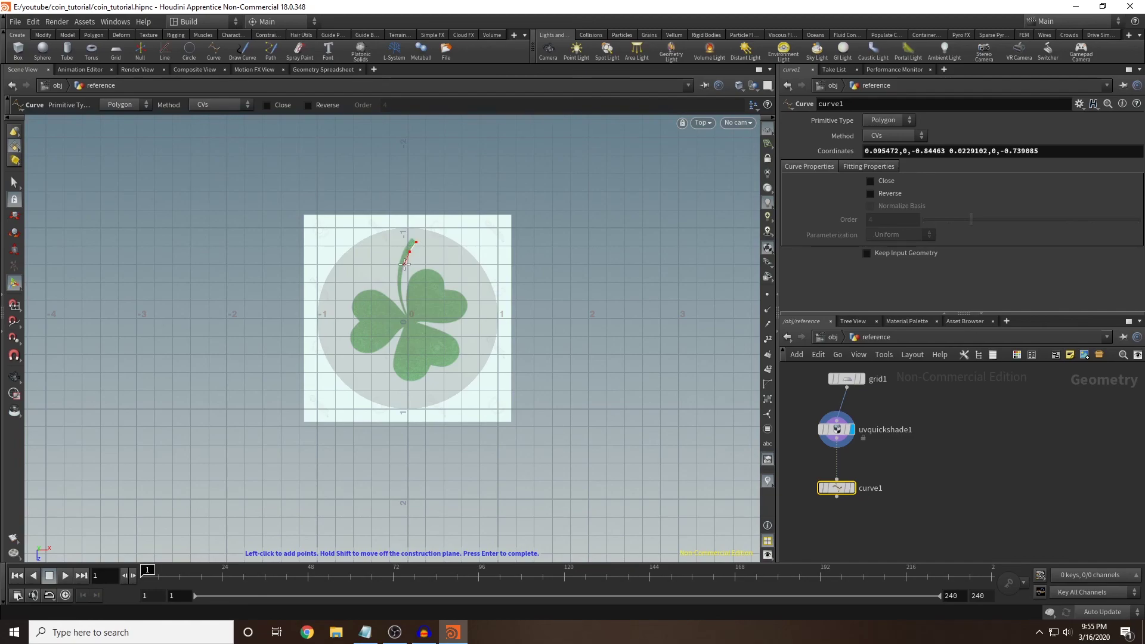
pyautogui.click(405, 263)
pyautogui.click(402, 277)
pyautogui.click(402, 291)
pyautogui.click(404, 302)
pyautogui.click(407, 314)
pyautogui.click(408, 288)
pyautogui.click(410, 279)
pyautogui.click(418, 271)
pyautogui.click(425, 268)
pyautogui.click(436, 270)
pyautogui.click(442, 278)
pyautogui.click(444, 288)
pyautogui.click(457, 291)
pyautogui.click(465, 296)
pyautogui.click(468, 305)
pyautogui.click(457, 321)
pyautogui.click(439, 330)
pyautogui.click(418, 323)
pyautogui.click(456, 337)
pyautogui.click(458, 356)
pyautogui.click(440, 366)
pyautogui.click(427, 374)
pyautogui.click(417, 380)
pyautogui.click(394, 373)
pyautogui.click(394, 354)
pyautogui.click(404, 327)
pyautogui.click(376, 352)
pyautogui.click(356, 350)
pyautogui.click(350, 332)
pyautogui.click(355, 325)
pyautogui.click(352, 299)
pyautogui.click(369, 289)
pyautogui.click(386, 294)
pyautogui.click(405, 313)
pyautogui.click(402, 285)
pyautogui.click(403, 254)
pyautogui.click(409, 243)
pyautogui.click(416, 242)
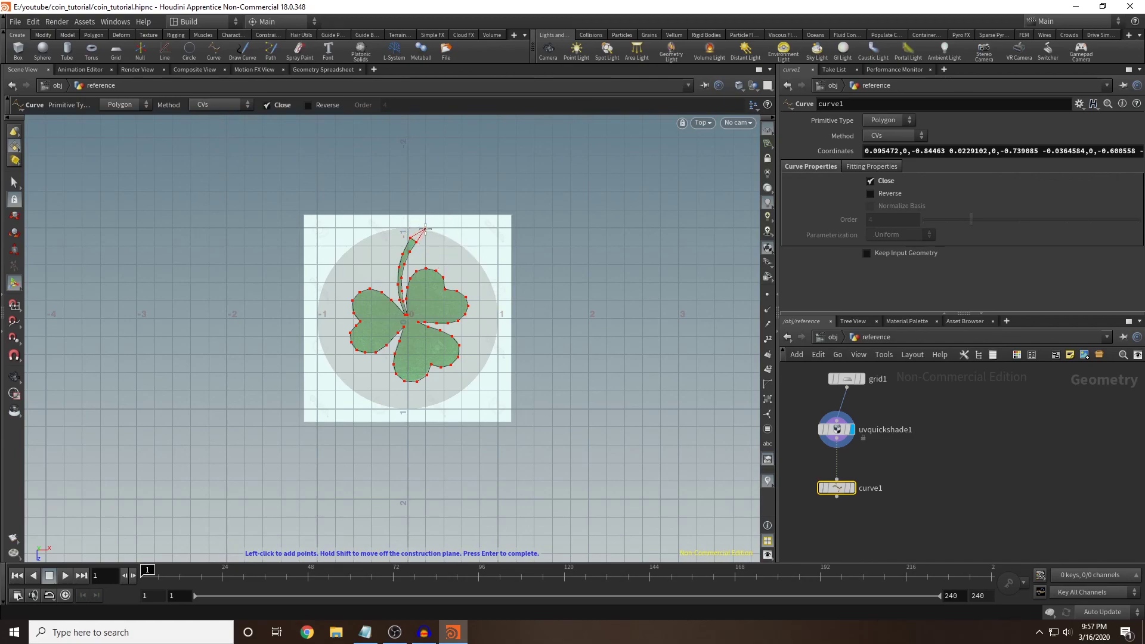
pyautogui.press('Return')
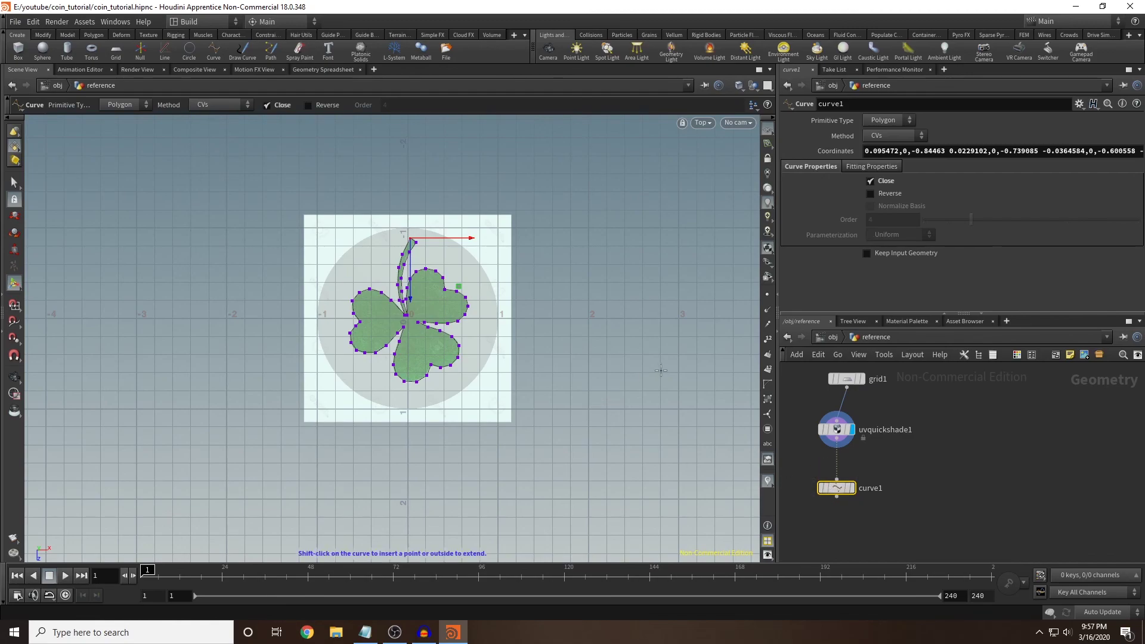
# Switch the viewport from the top view to perspective and display the traced curve node instead of the reference image.
pyautogui.click(701, 123)
pyautogui.moveTo(732, 148)
pyautogui.click(789, 147)
pyautogui.press('Escape')
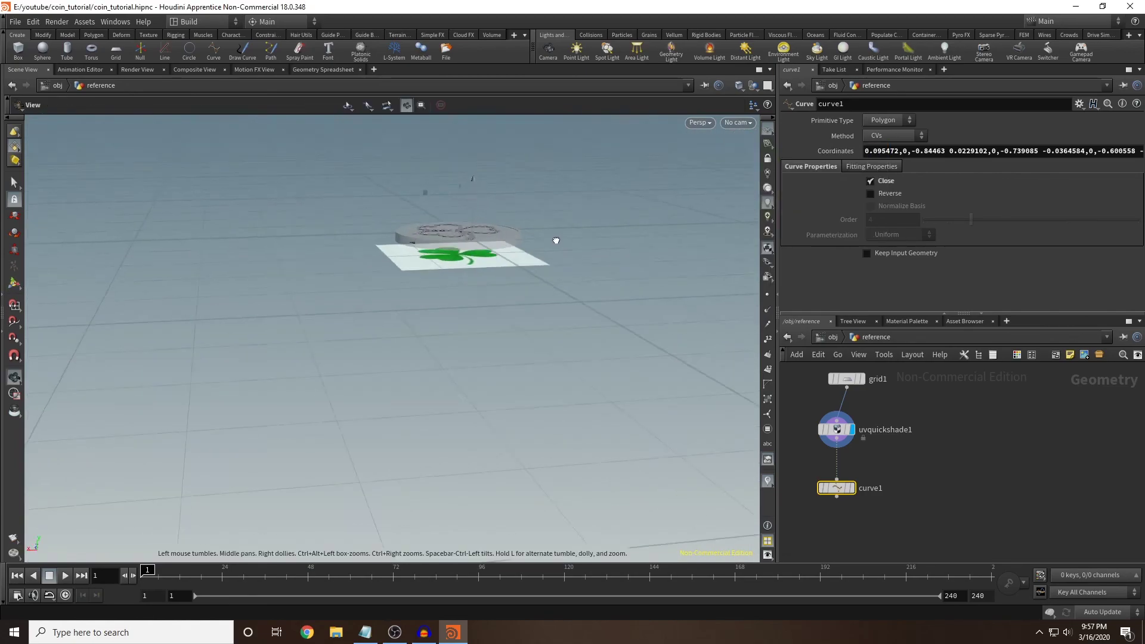
pyautogui.scroll(6, 536, 237)
pyautogui.moveTo(432, 269); pyautogui.dragTo(531, 262)
pyautogui.moveTo(856, 481); pyautogui.dragTo(864, 471, button='middle')
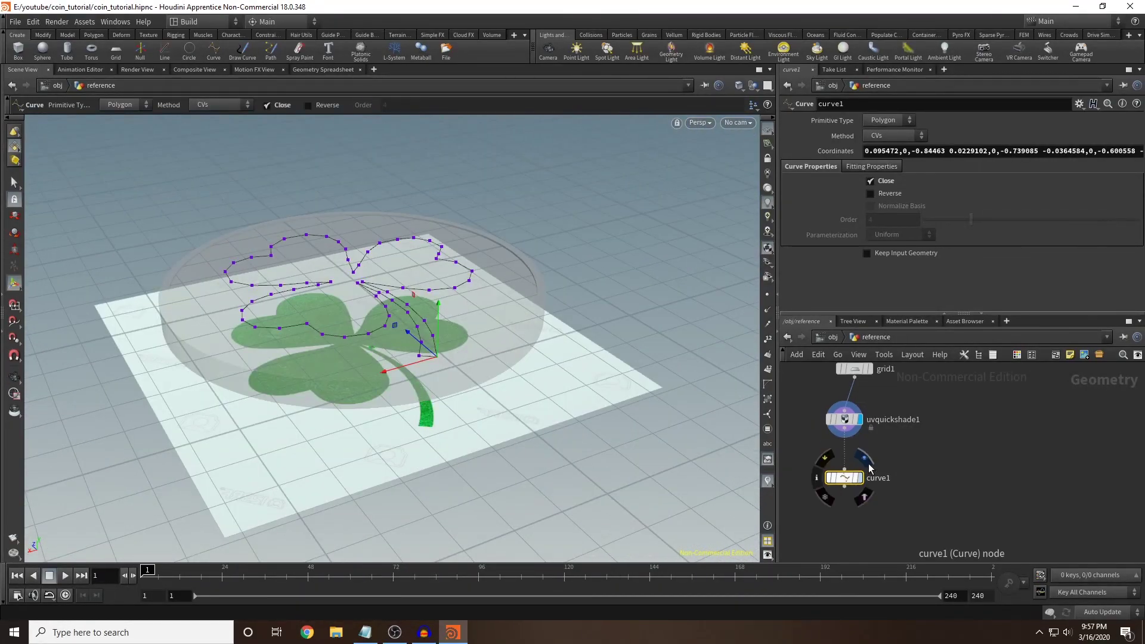
pyautogui.click(869, 465)
pyautogui.press('Escape')
pyautogui.moveTo(441, 381); pyautogui.dragTo(376, 394)
pyautogui.press('Return')
# Add a PolyExtrude node below the curve node, fed by the curve's output, and display it.
pyautogui.moveTo(823, 517); pyautogui.dragTo(825, 498, button='middle')
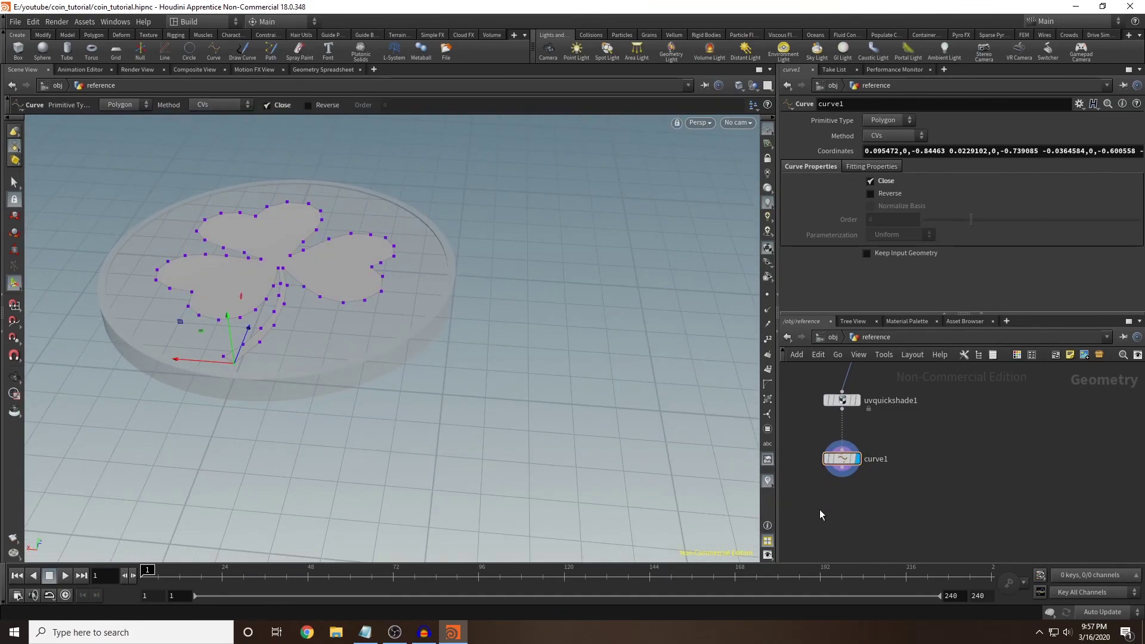
pyautogui.press('Tab')
pyautogui.write('poly')
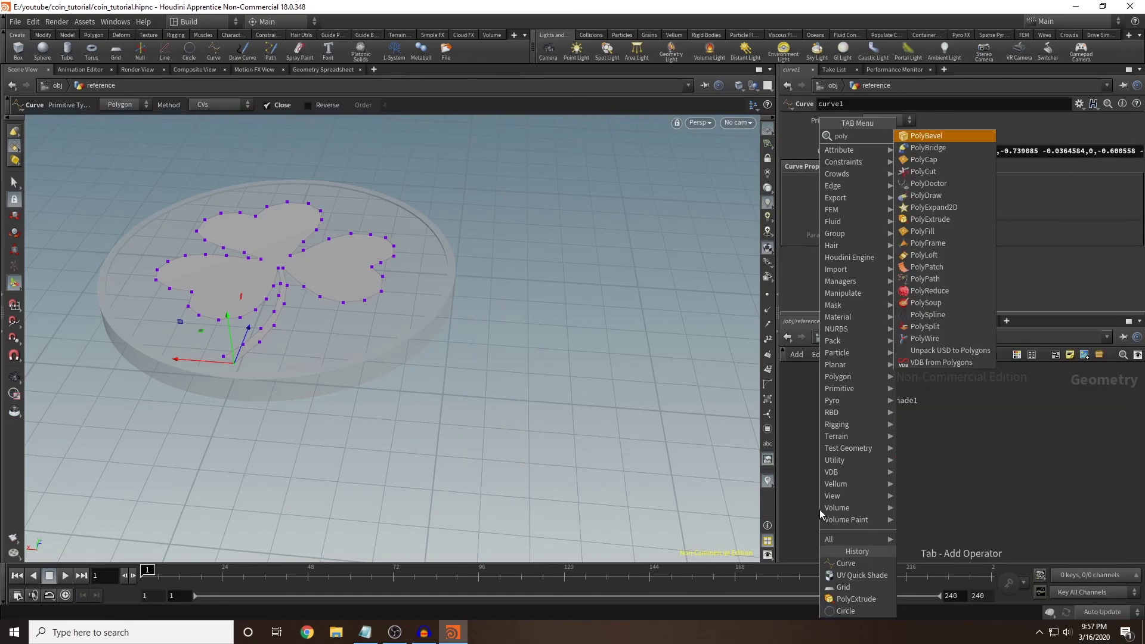
pyautogui.write('ex')
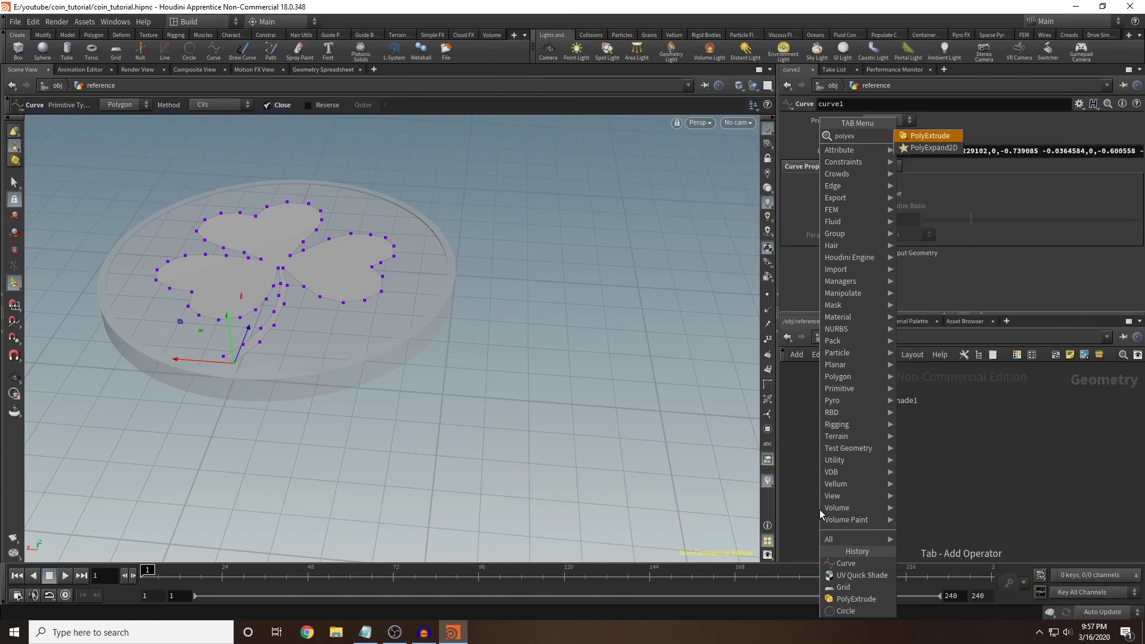
pyautogui.press('Return')
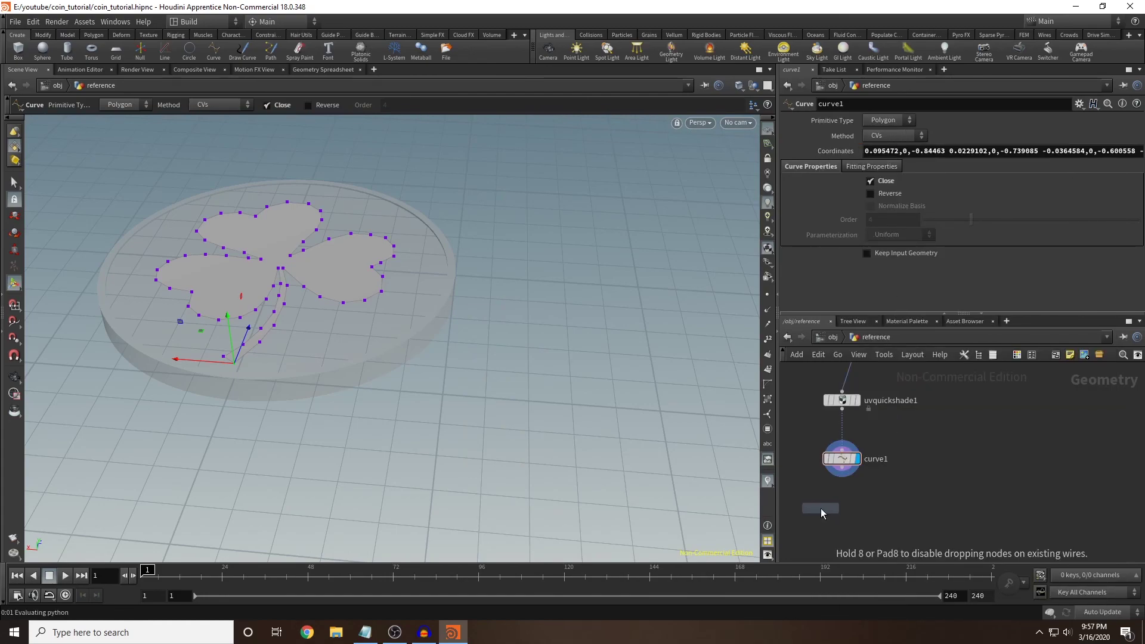
pyautogui.click(820, 508)
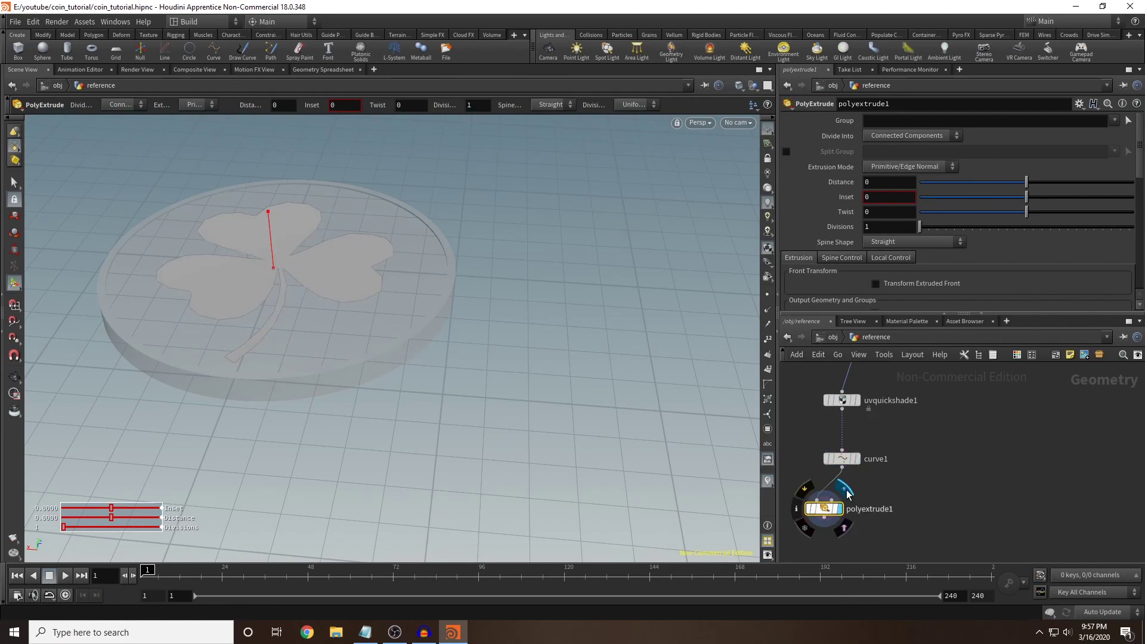
# Extrude the clover shape by a distance of 0.045 and enable Output Back to close its underside.
pyautogui.moveTo(1026, 183); pyautogui.dragTo(1033, 182)
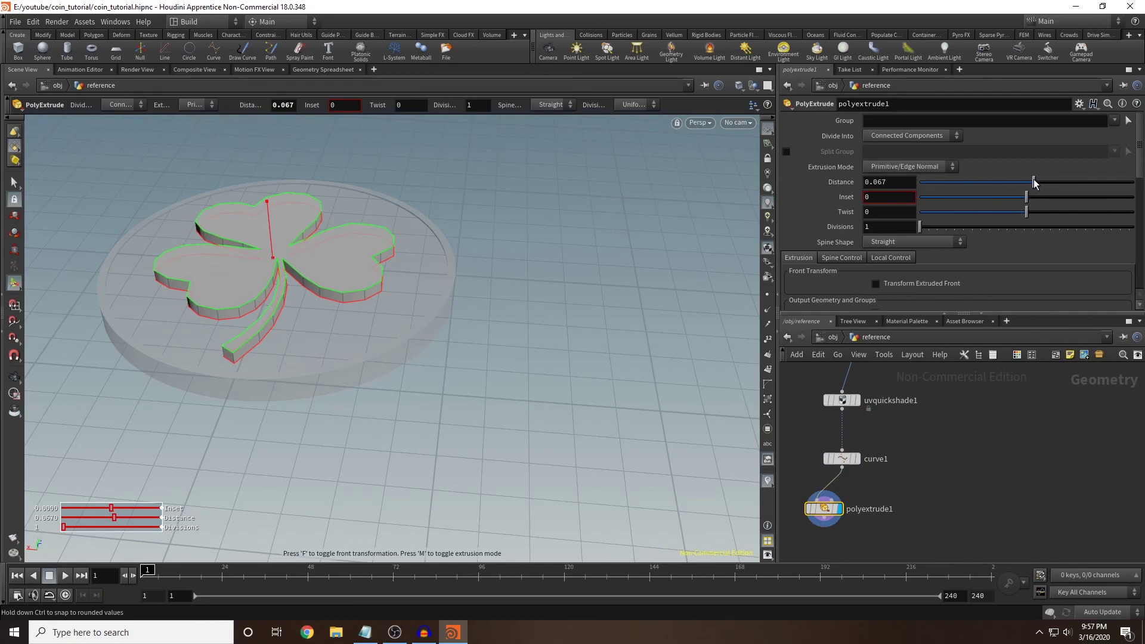
pyautogui.press('Escape')
pyautogui.moveTo(512, 322); pyautogui.dragTo(572, 253)
pyautogui.press('Return')
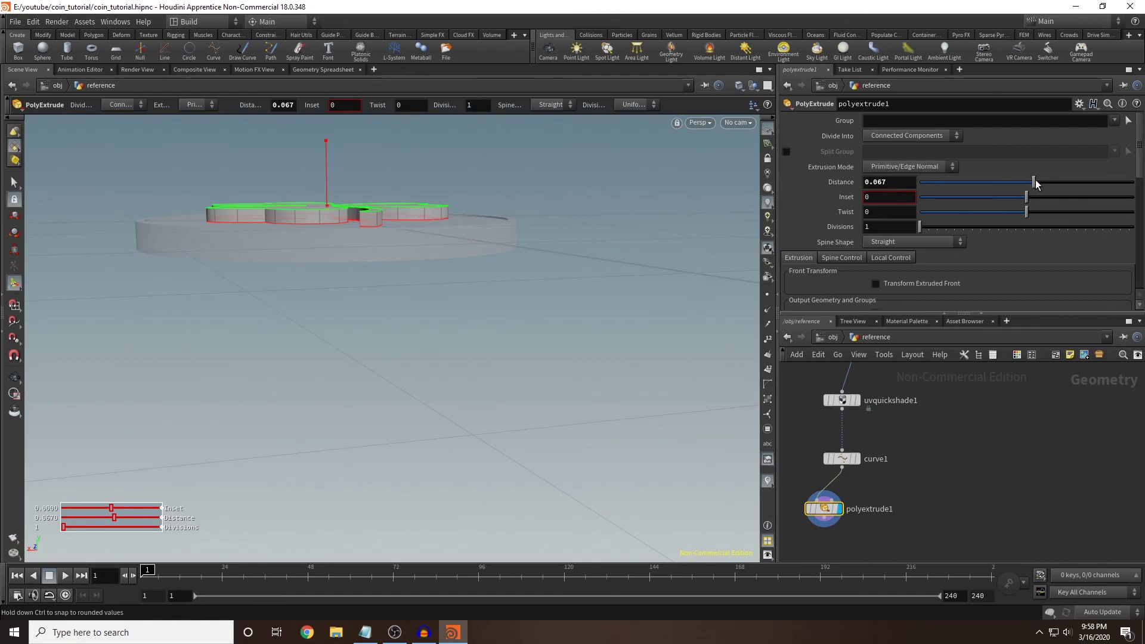
pyautogui.moveTo(1034, 181); pyautogui.dragTo(1031, 182)
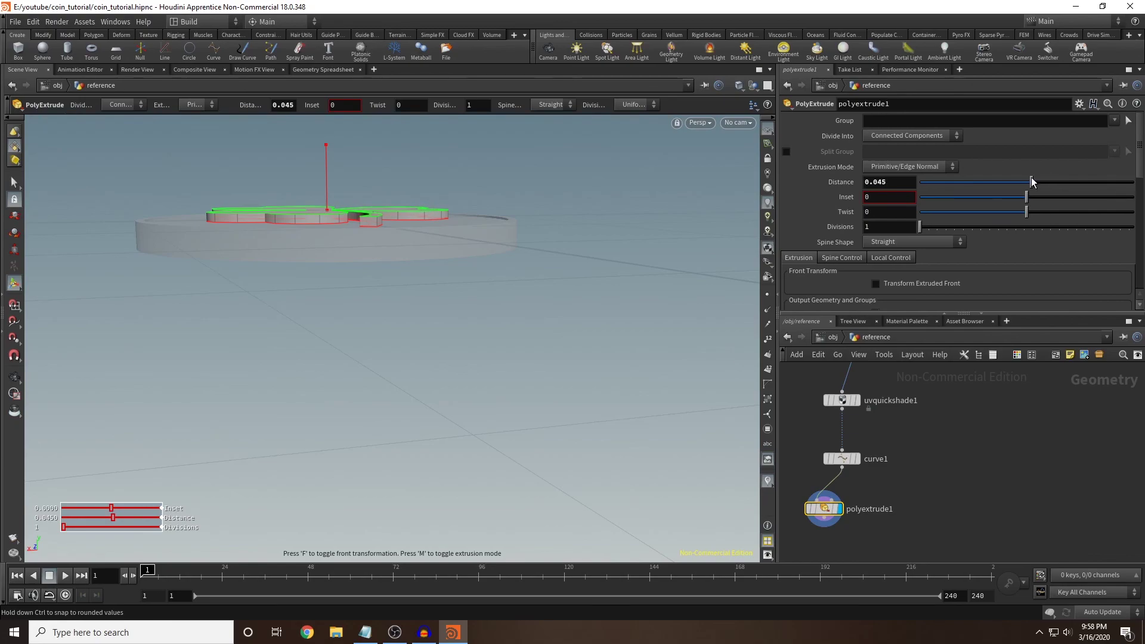
pyautogui.scroll(-2, 875, 296)
pyautogui.click(875, 298)
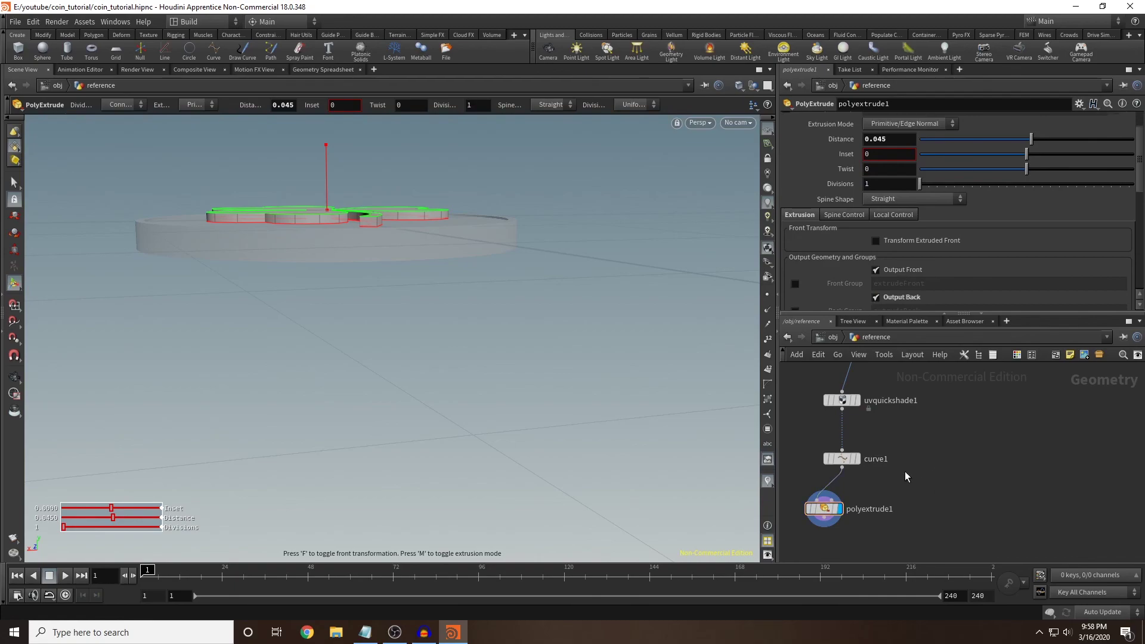
# Add a Null node below the clover's PolyExtrude node, connect the extrusion's output to it, and display it.
pyautogui.moveTo(903, 471); pyautogui.dragTo(938, 404, button='middle')
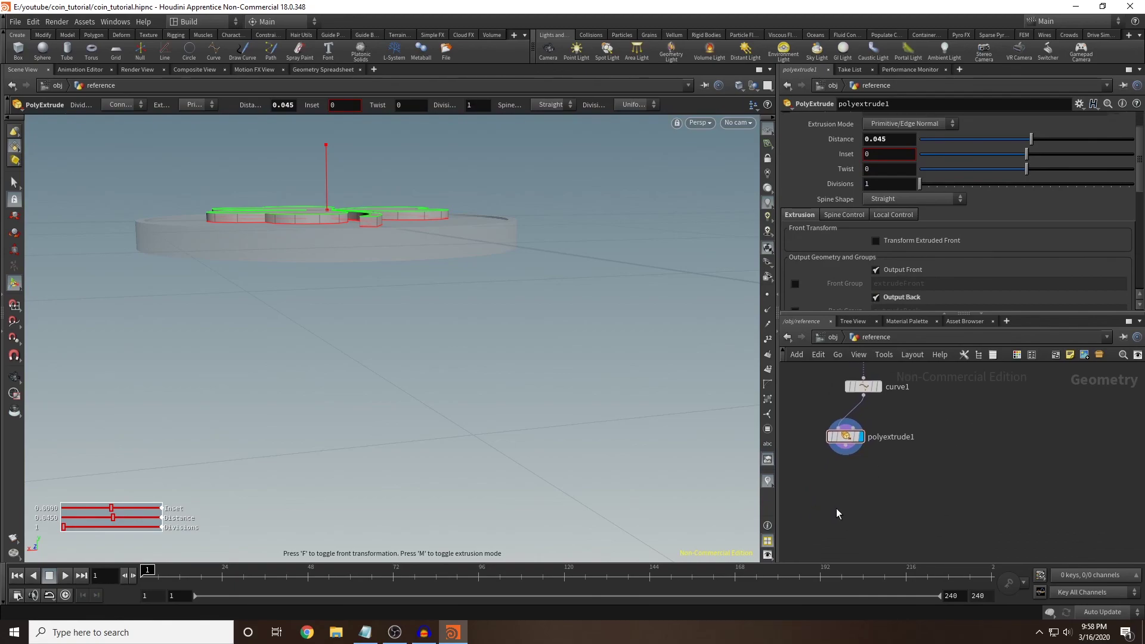
pyautogui.press('Tab')
pyautogui.press('Return')
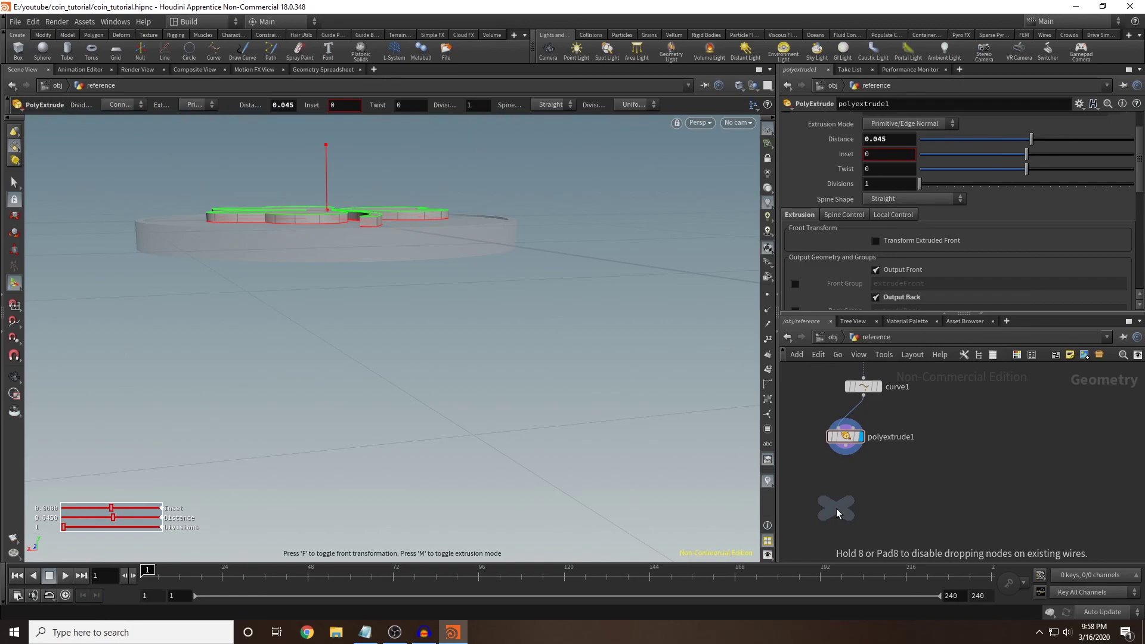
pyautogui.click(848, 499)
pyautogui.moveTo(846, 458); pyautogui.dragTo(849, 493)
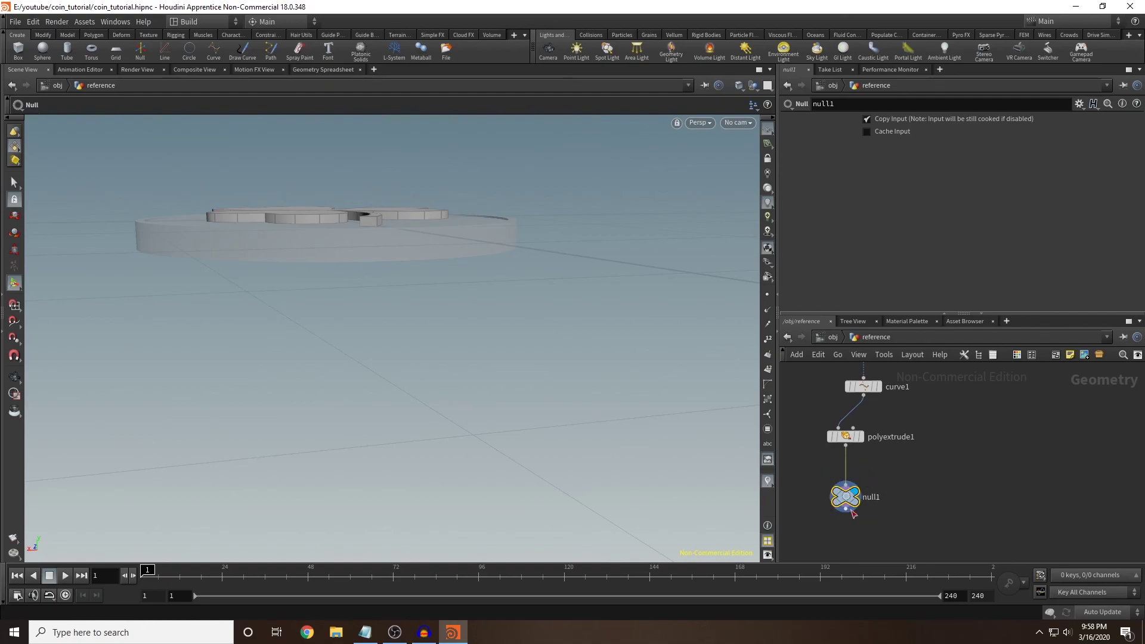
# Reposition the Null node below the PolyExtrude node and colour it red.
pyautogui.press('h')
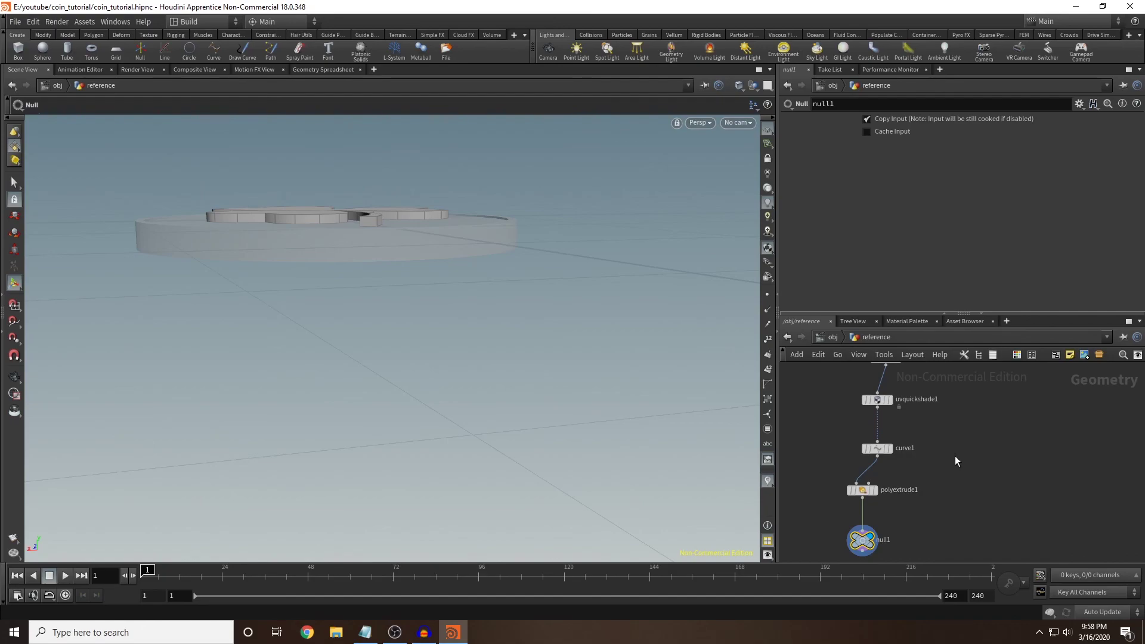
pyautogui.moveTo(956, 484); pyautogui.dragTo(1007, 424, button='middle')
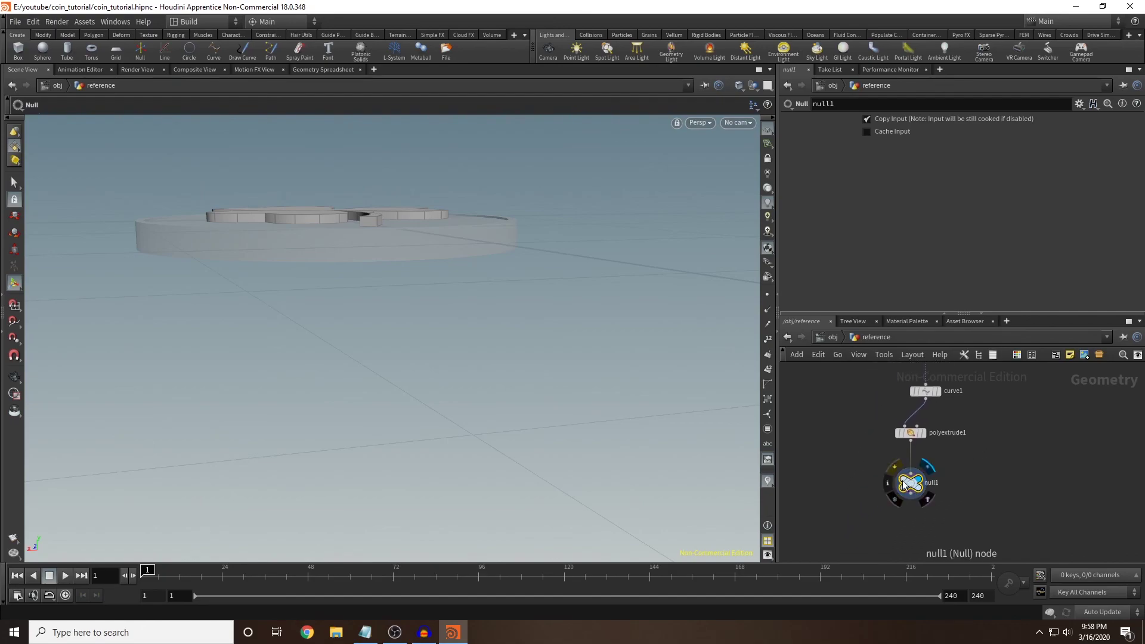
pyautogui.moveTo(910, 486); pyautogui.dragTo(865, 480)
pyautogui.press('c')
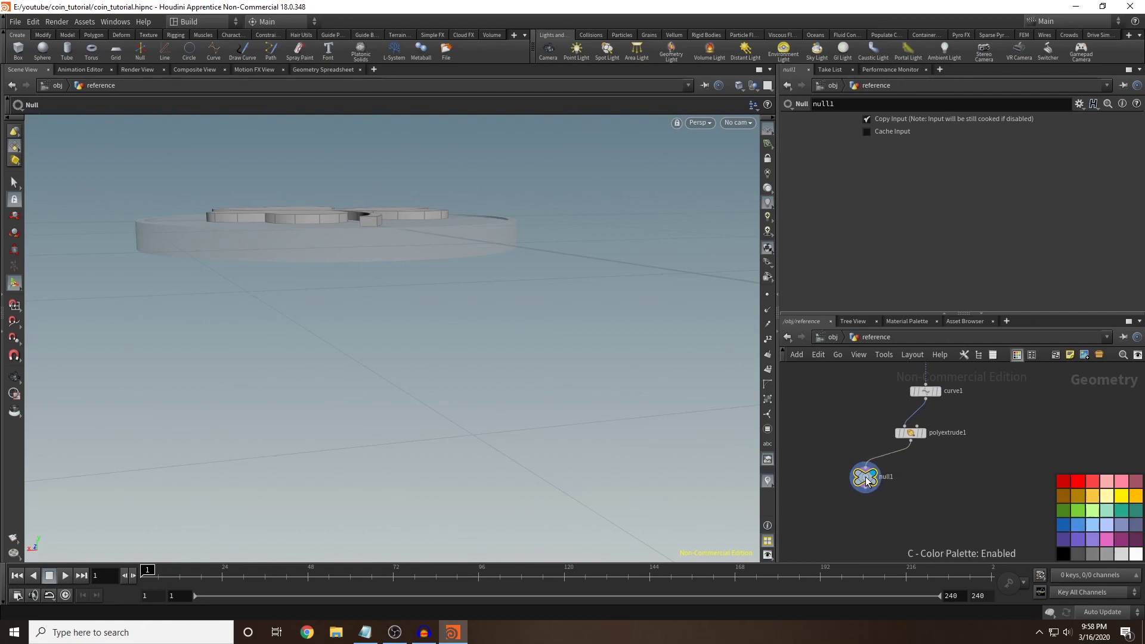
pyautogui.click(1083, 482)
pyautogui.press('c')
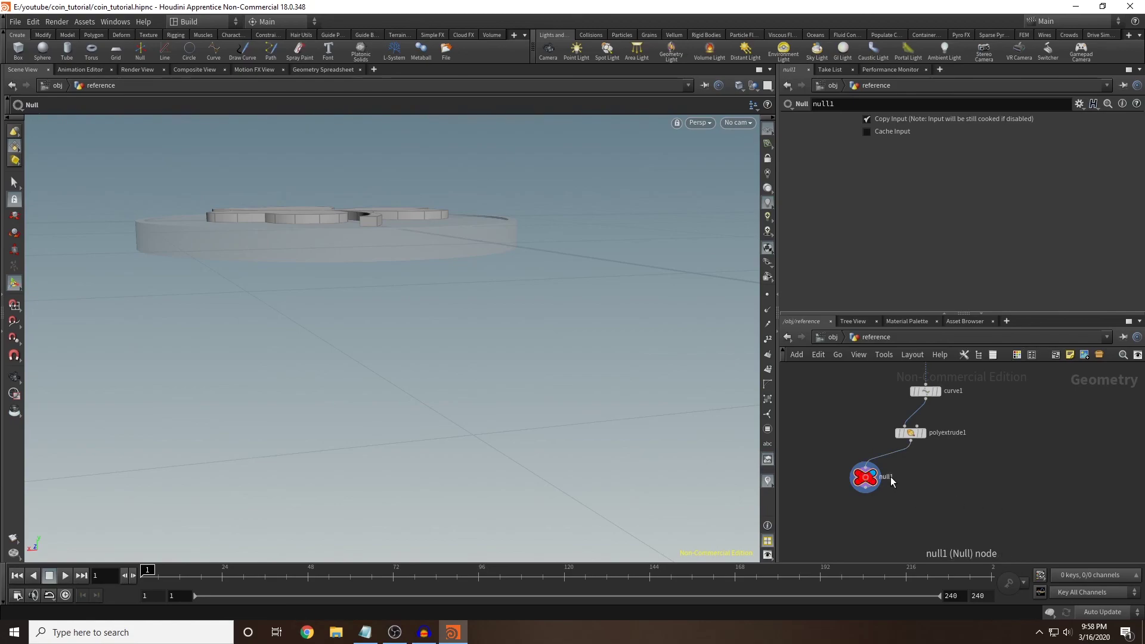
# Rename the red Null node as OUT_CLOVER.
pyautogui.doubleClick(888, 477)
pyautogui.doubleClick(918, 480)
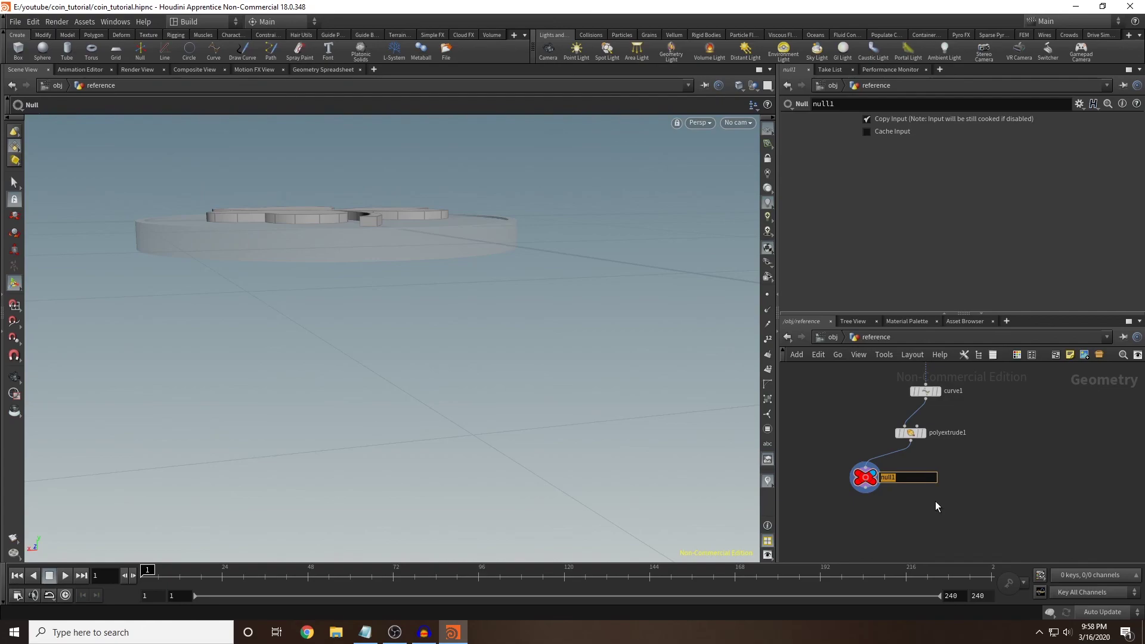
pyautogui.write('OUT_CLOVER')
pyautogui.press('Return')
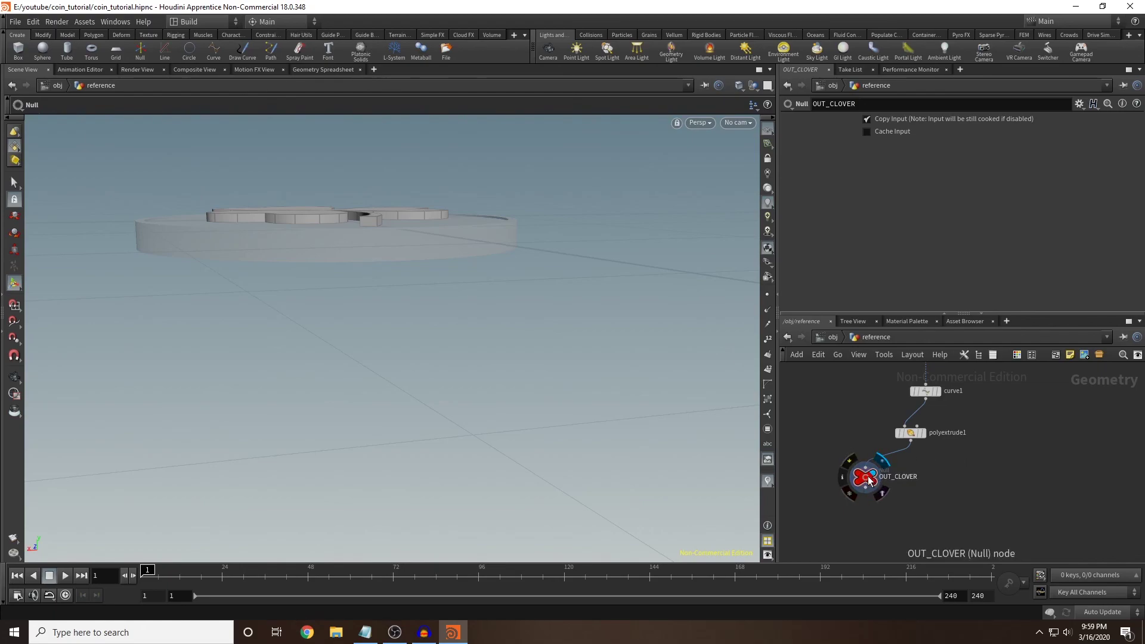
# Leave the reference network, open the coin geometry's network, and check how the clover sits on the coin face.
pyautogui.click(833, 337)
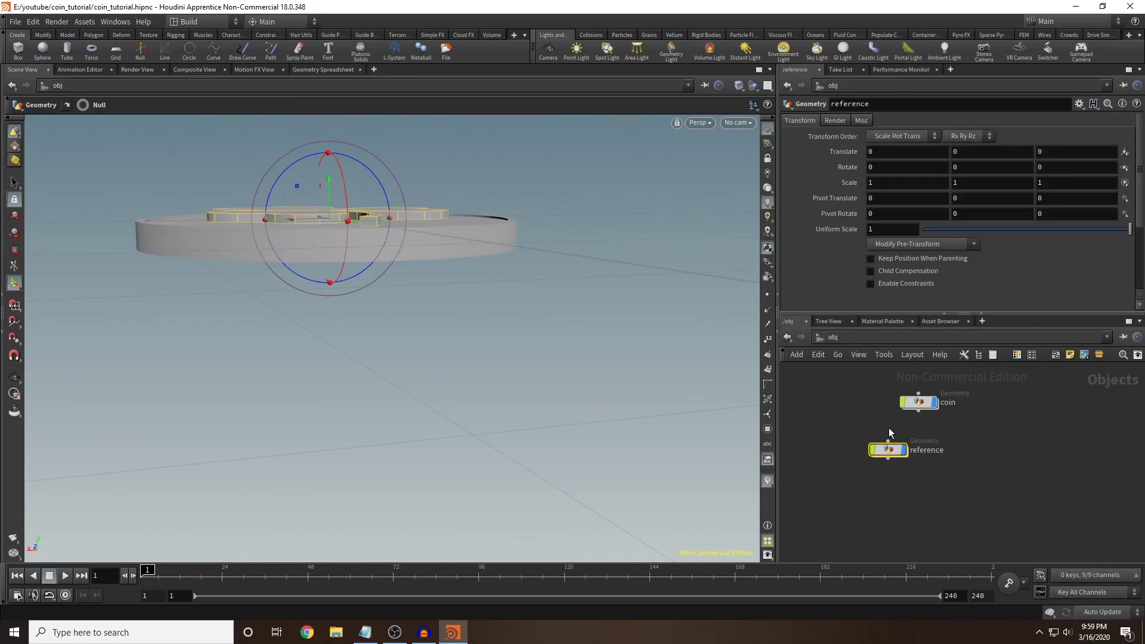
pyautogui.doubleClick(923, 403)
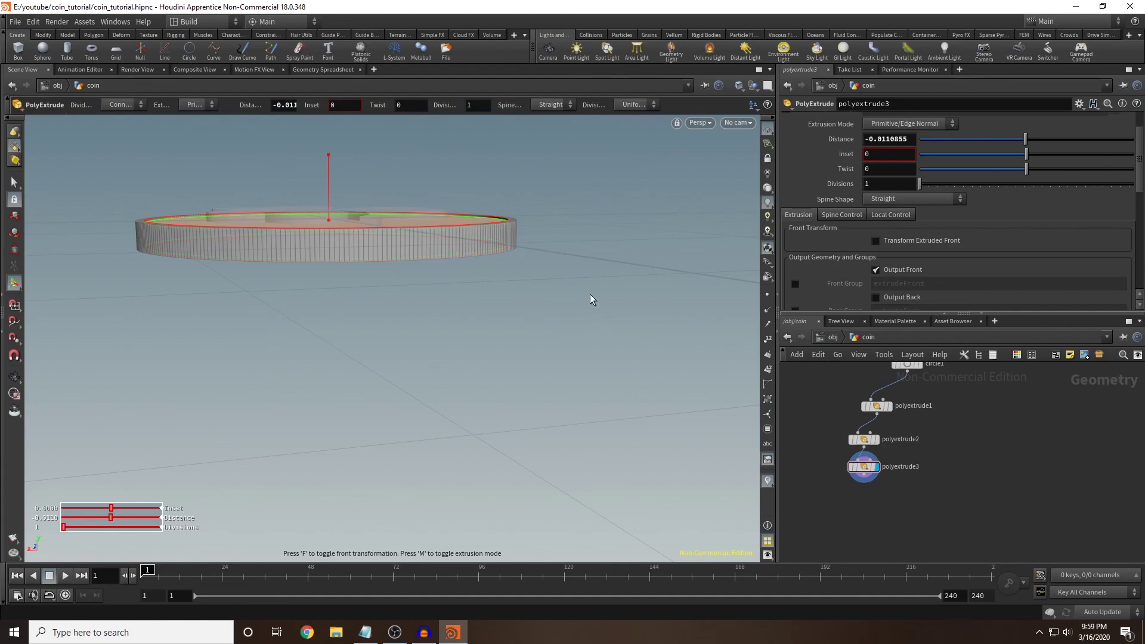
pyautogui.press('Escape')
pyautogui.moveTo(570, 227); pyautogui.dragTo(553, 281)
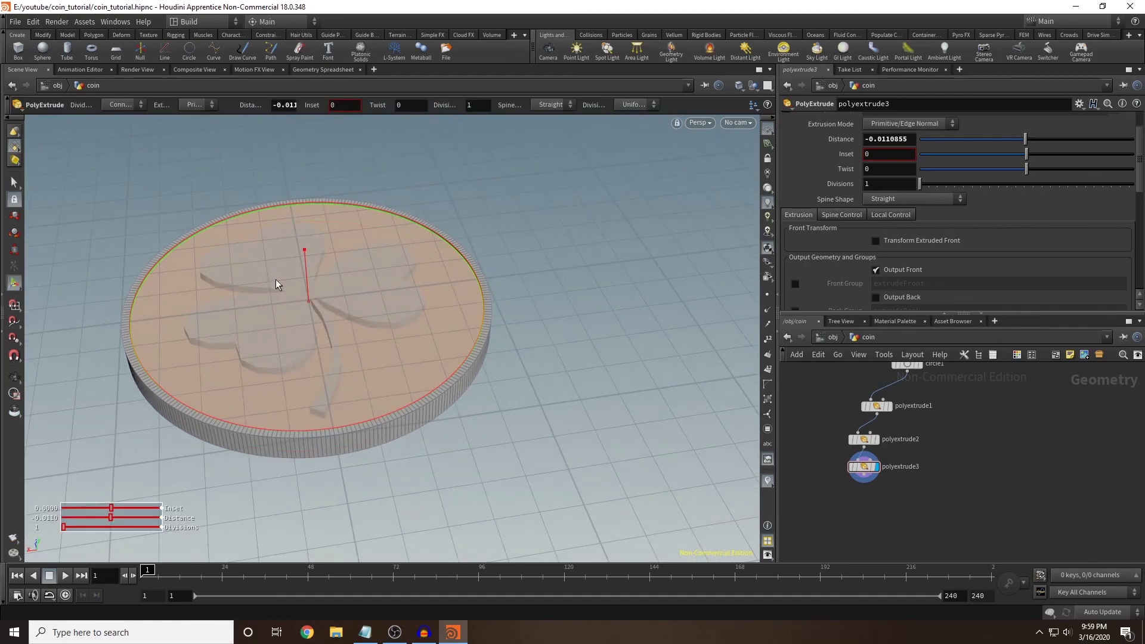
pyautogui.press('Escape')
pyautogui.moveTo(378, 489); pyautogui.dragTo(363, 469)
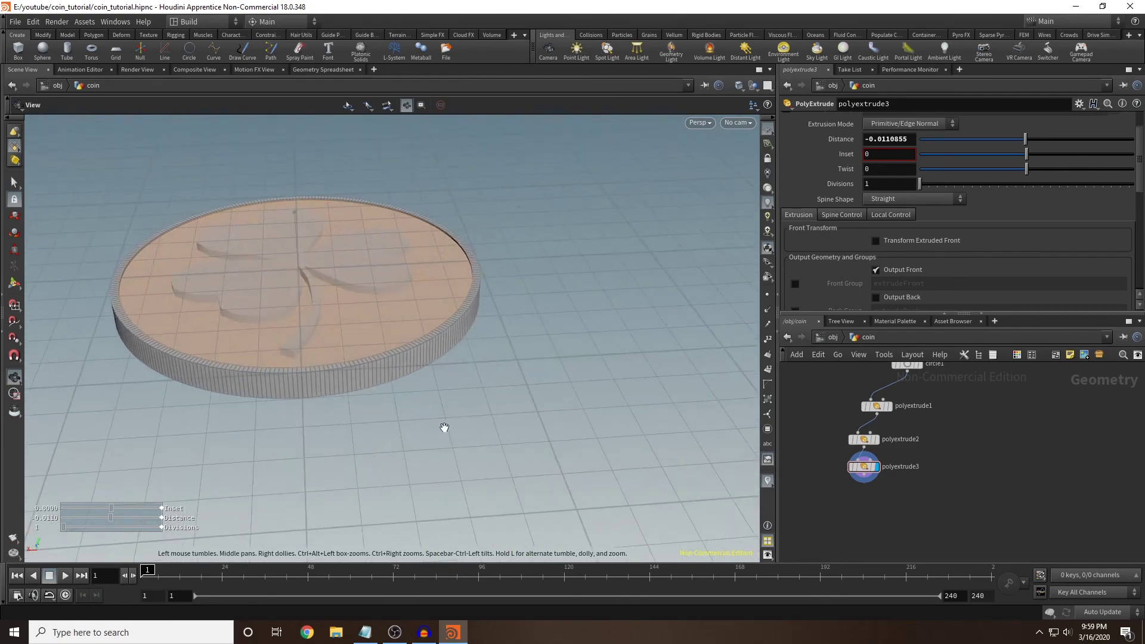
pyautogui.press('Return')
# Add an Object Merge node beside the circle node in the coin network.
pyautogui.moveTo(964, 463); pyautogui.dragTo(905, 511, button='middle')
pyautogui.scroll(-2, 905, 511)
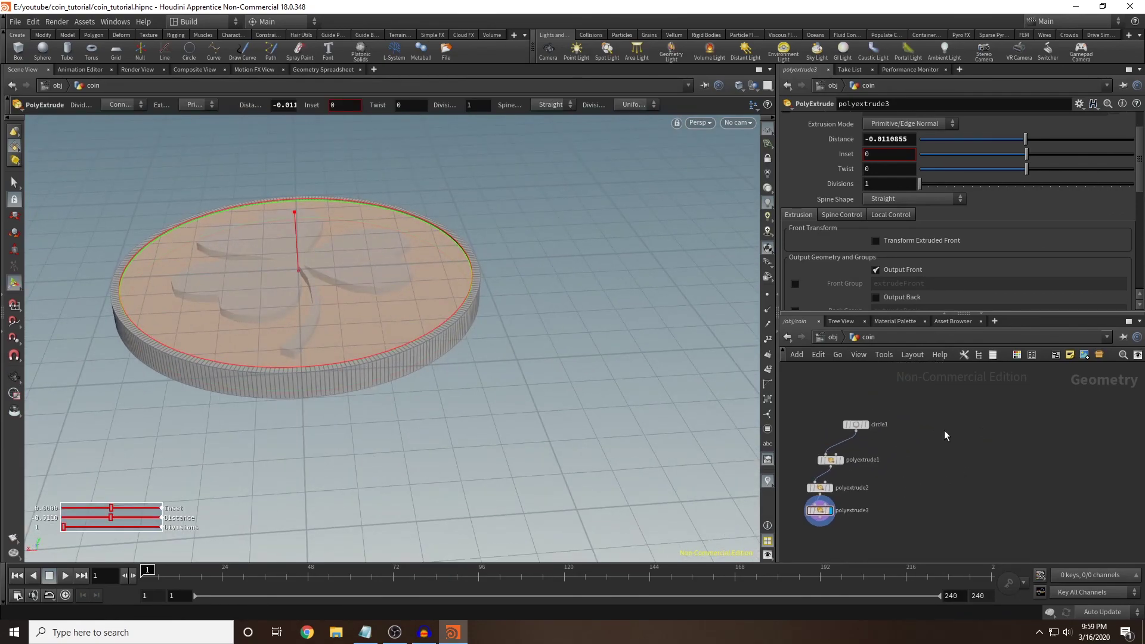
pyautogui.press('Tab')
pyautogui.write('object merge')
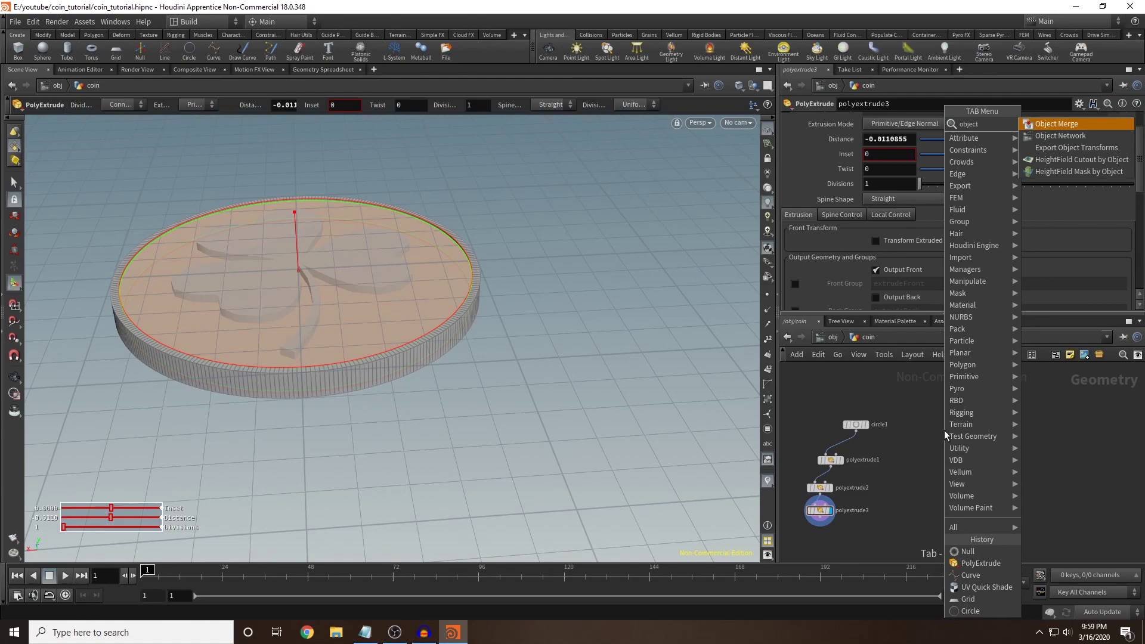
pyautogui.press('Return')
pyautogui.click(942, 431)
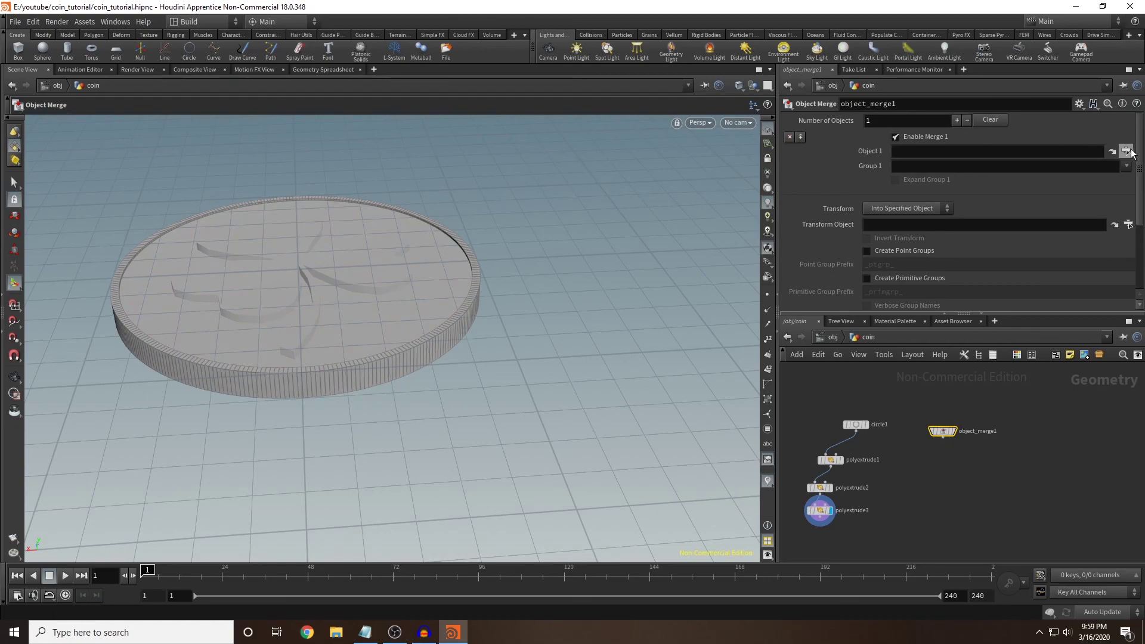
# Set Object 1 of the Object Merge node to /obj/reference/OUT_CLOVER.
pyautogui.click(1125, 150)
pyautogui.click(1019, 151)
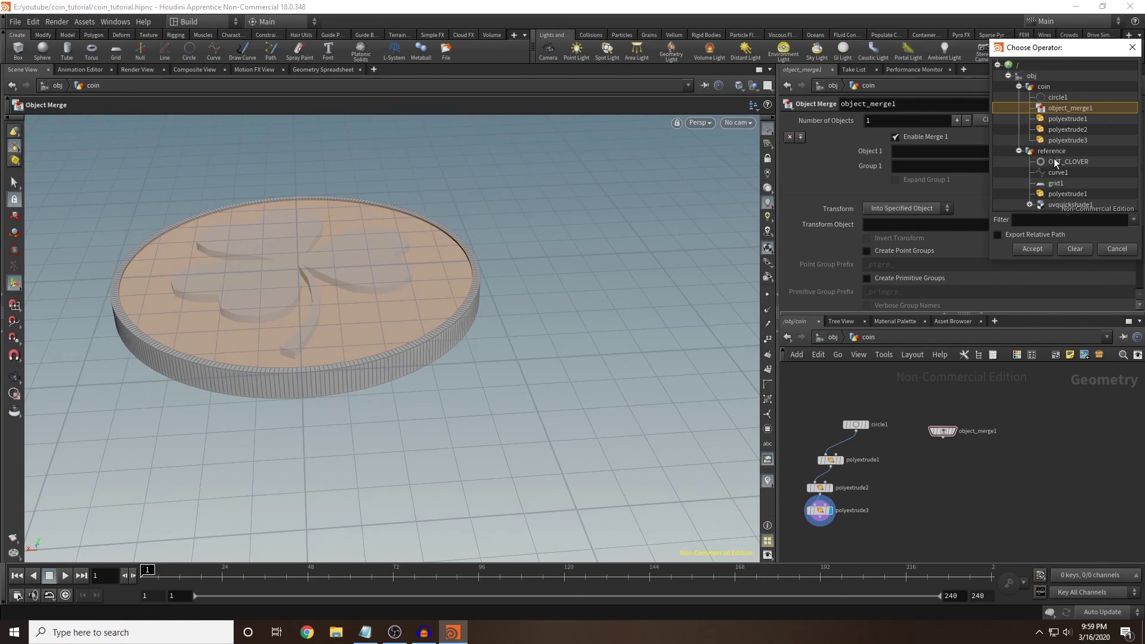
pyautogui.click(1070, 161)
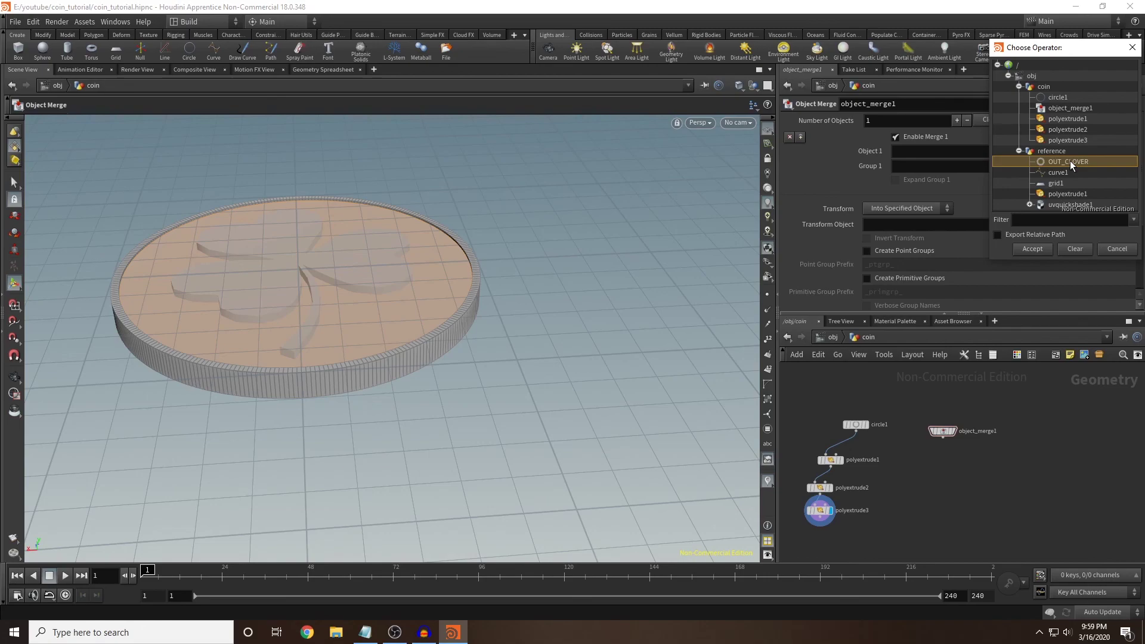
pyautogui.click(1039, 249)
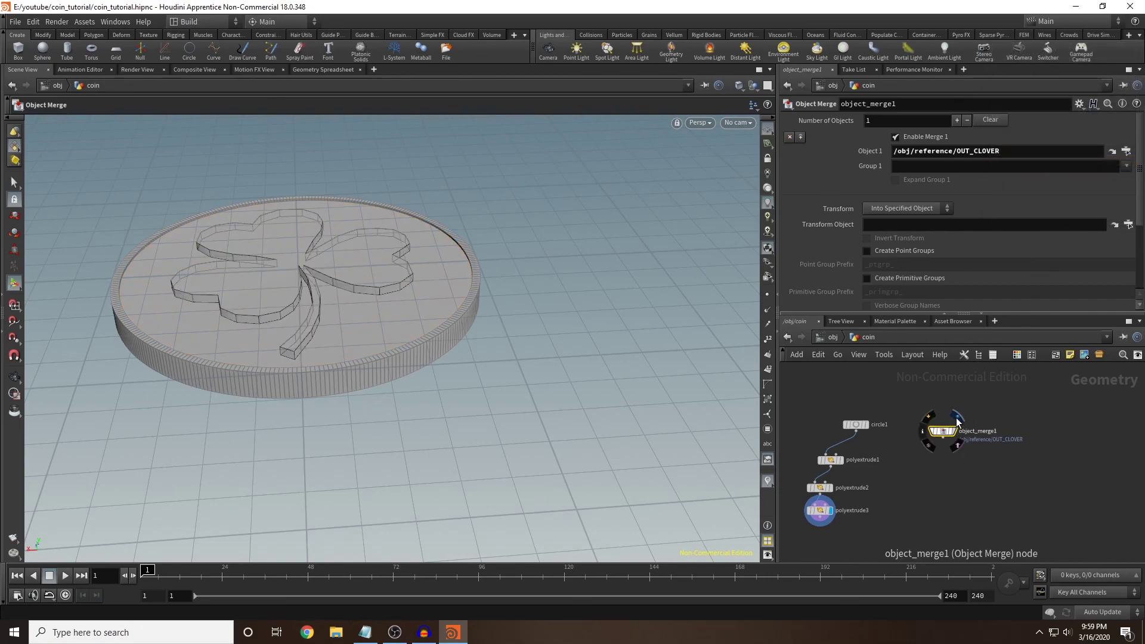
# Display the Object Merge node to check the imported clover on its own in the coin network.
pyautogui.click(956, 417)
pyautogui.moveTo(907, 469); pyautogui.dragTo(932, 444, button='middle')
pyautogui.moveTo(855, 500); pyautogui.dragTo(853, 469, button='middle')
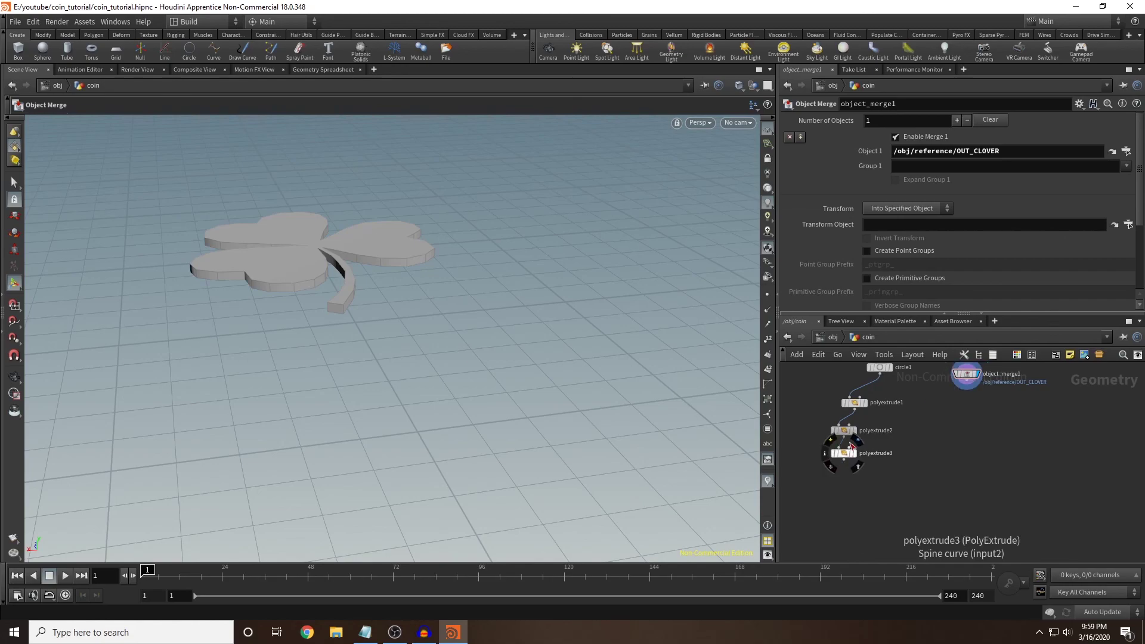
pyautogui.click(851, 444)
pyautogui.moveTo(919, 424); pyautogui.dragTo(961, 442, button='middle')
pyautogui.click(984, 428)
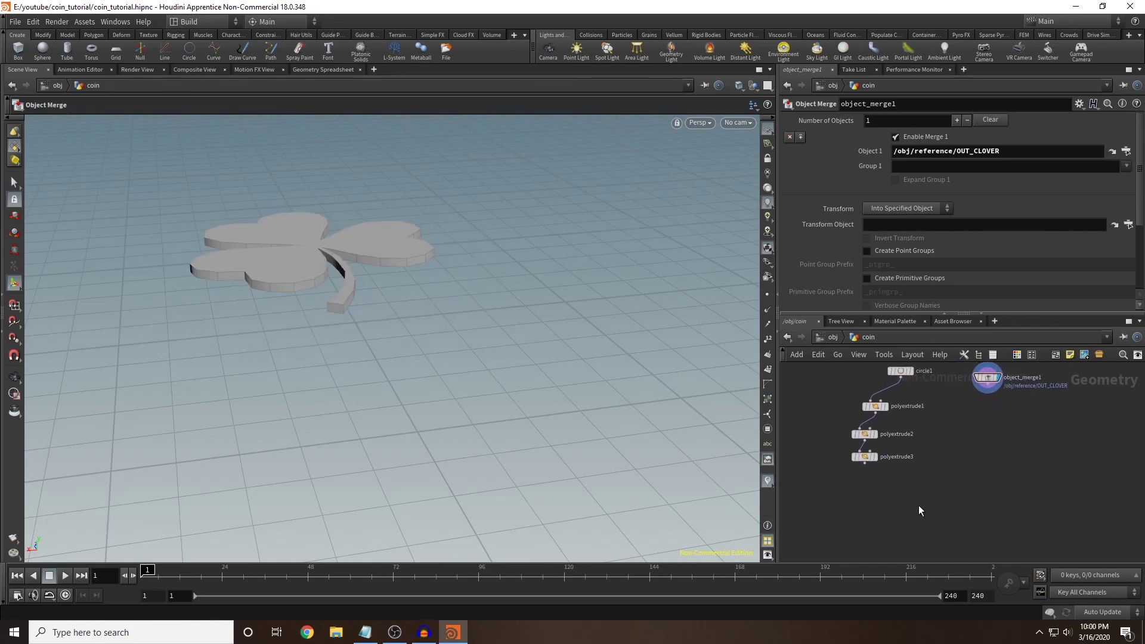
# Add a Boolean node below the extrusion chain in the coin network.
pyautogui.press('Tab')
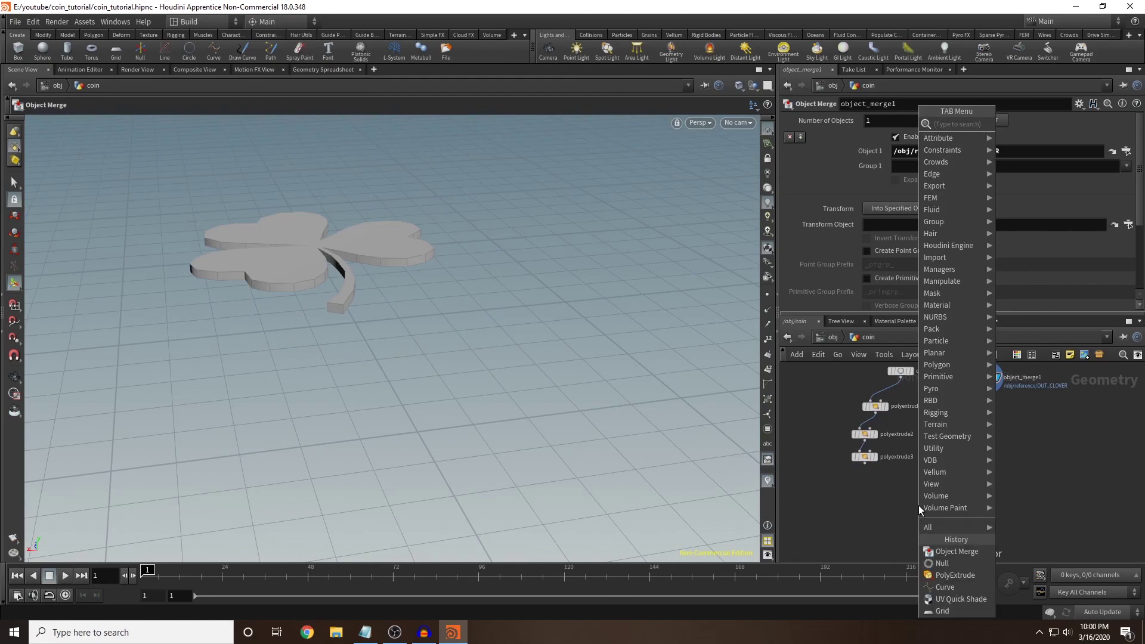
pyautogui.write('boolean')
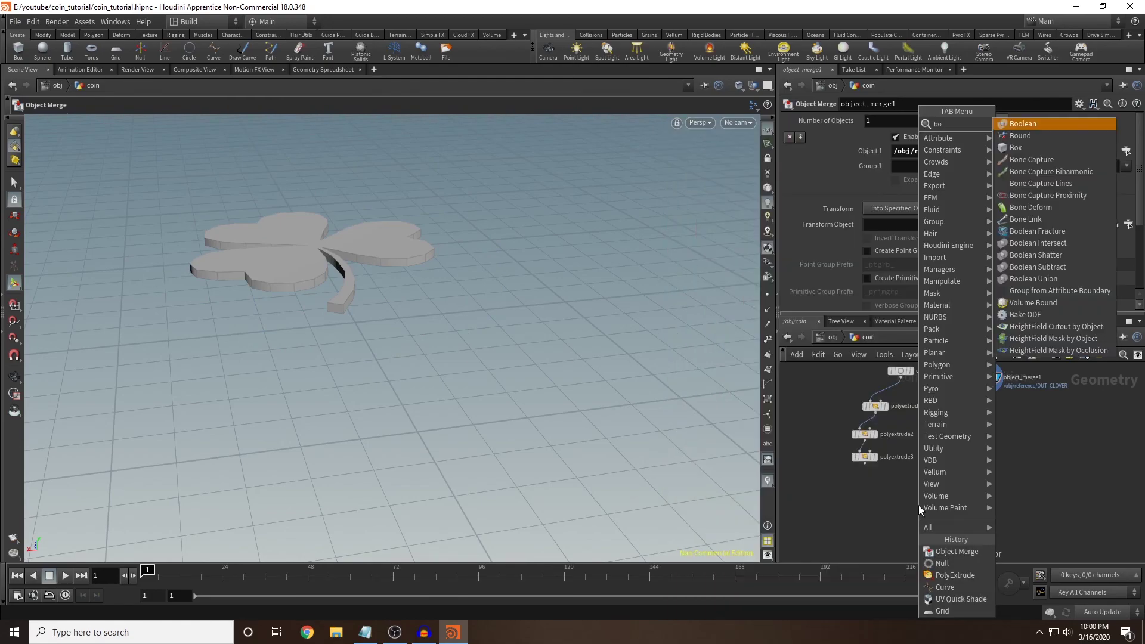
pyautogui.press('Return')
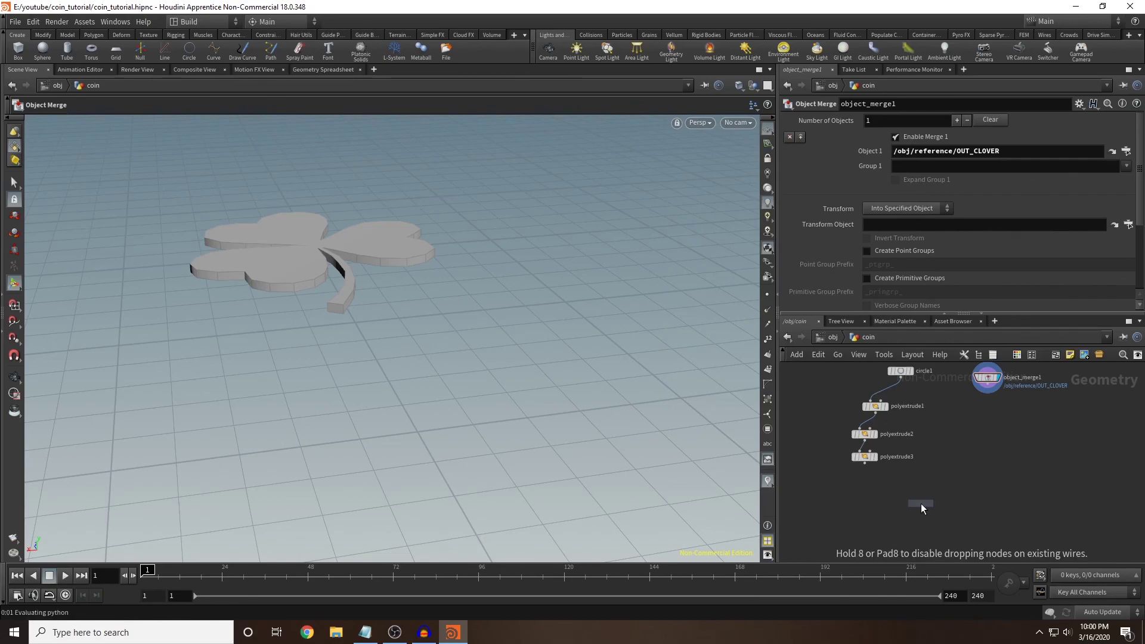
pyautogui.click(920, 503)
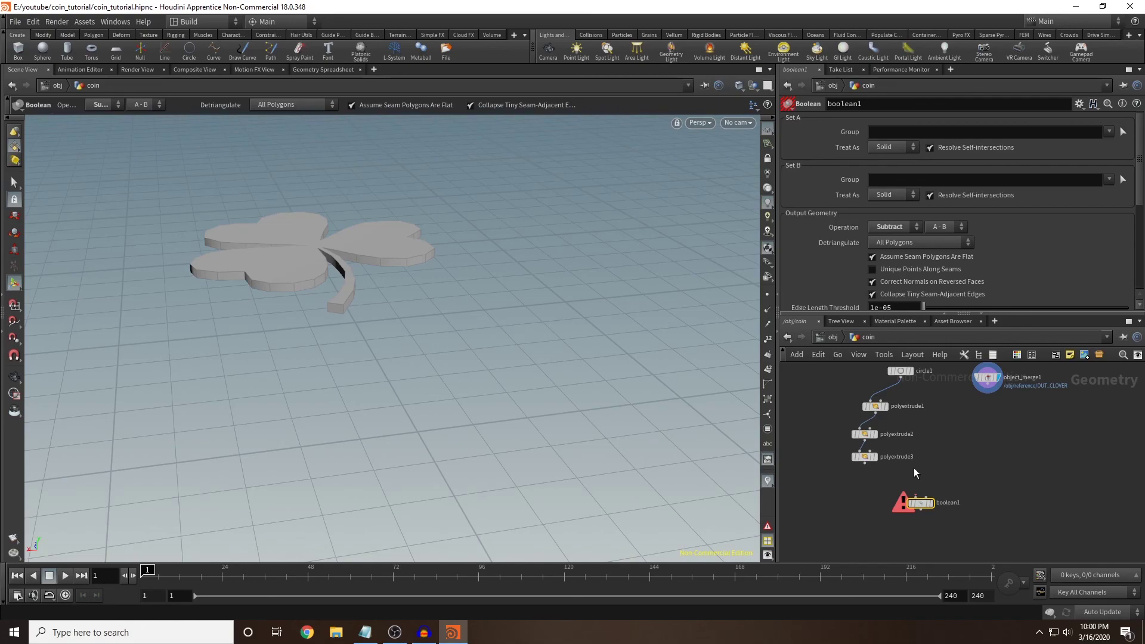
# Wire polyextrude3 into the Boolean's first input and the clover Object Merge into its second, and display the subtraction on the coin.
pyautogui.click(865, 464)
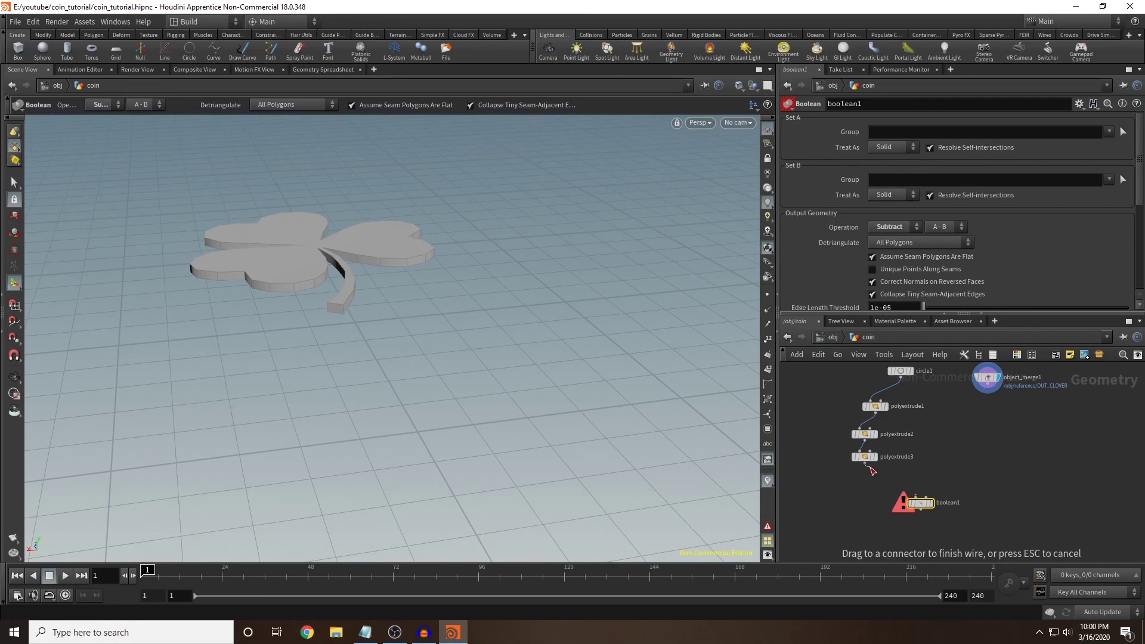
pyautogui.click(916, 489)
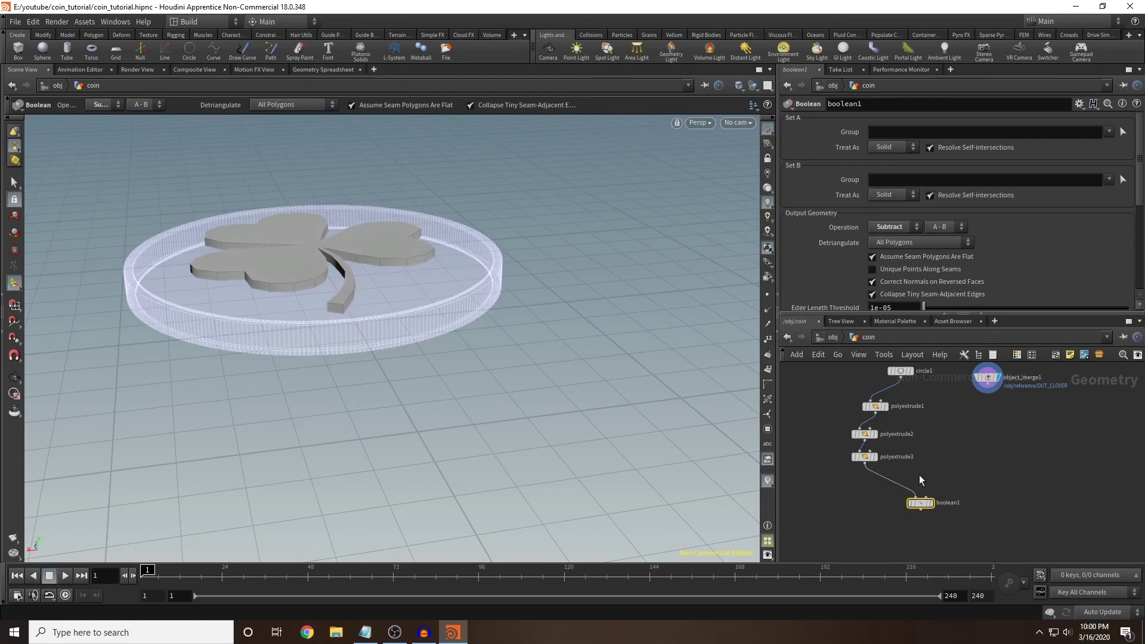
pyautogui.click(988, 394)
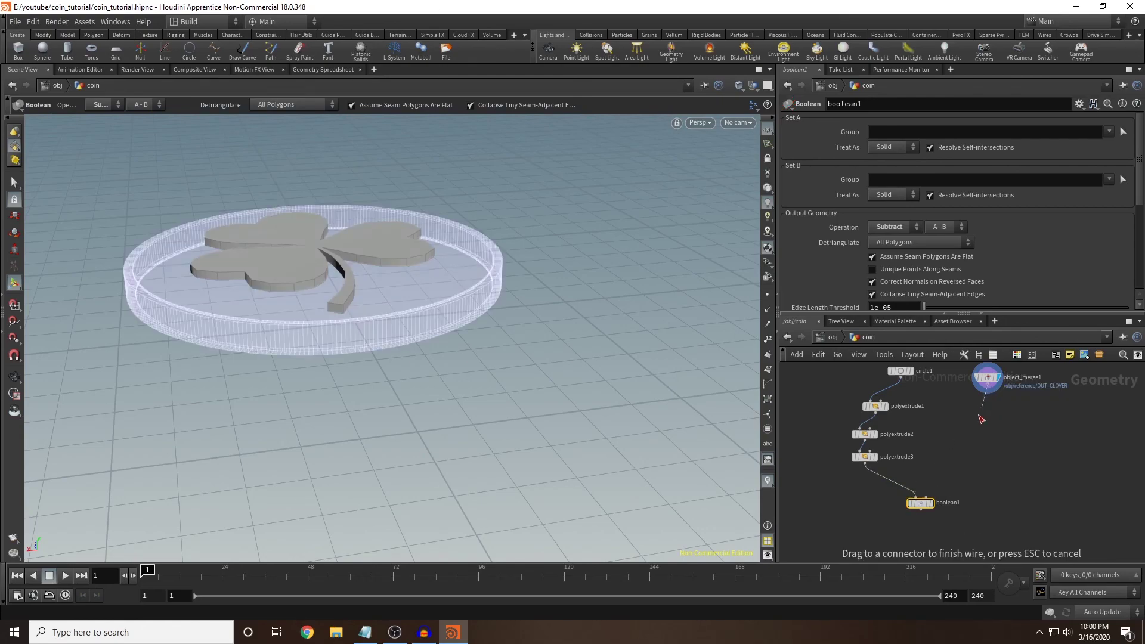
pyautogui.click(927, 496)
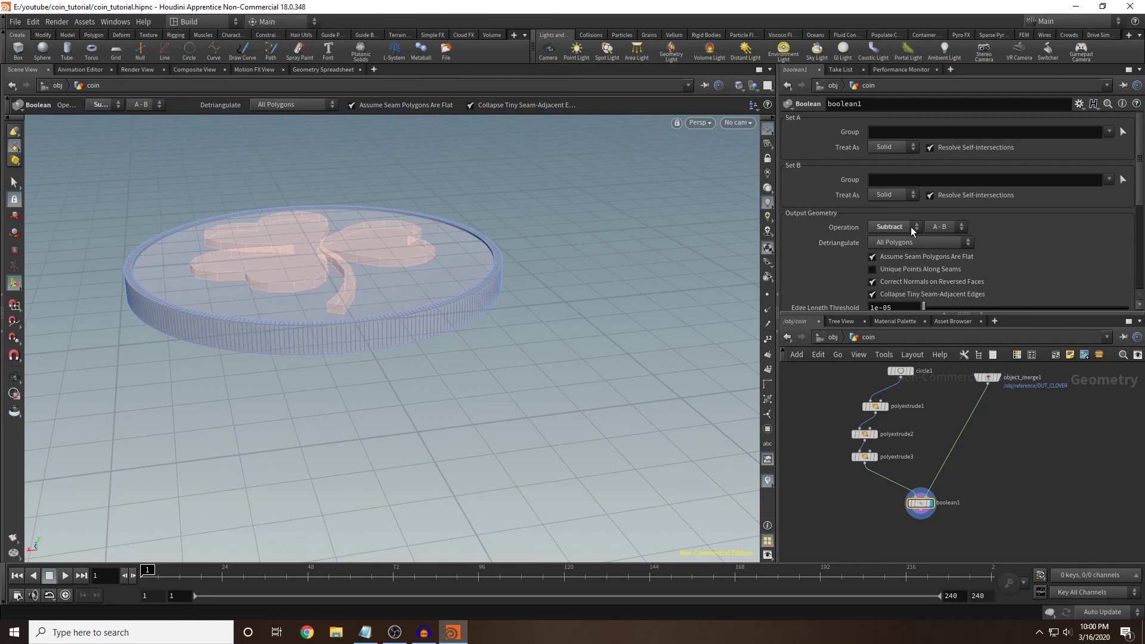
pyautogui.keyDown('alt'); pyautogui.moveTo(574, 386); pyautogui.dragTo(442, 360); pyautogui.keyUp('alt')
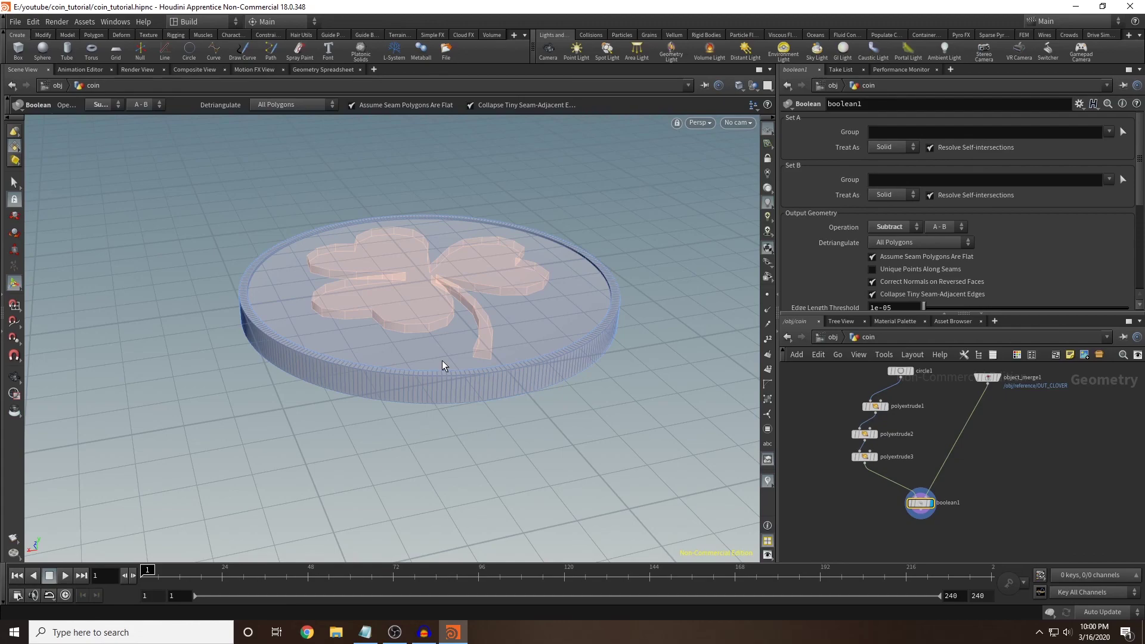
pyautogui.press('Escape')
pyautogui.moveTo(475, 359)
pyautogui.mouseDown()
pyautogui.moveTo(493, 383)
pyautogui.moveTo(531, 339)
pyautogui.moveTo(528, 326)
pyautogui.moveTo(501, 320)
pyautogui.moveTo(477, 332)
pyautogui.moveTo(487, 357)
pyautogui.mouseUp()
pyautogui.press('Return')
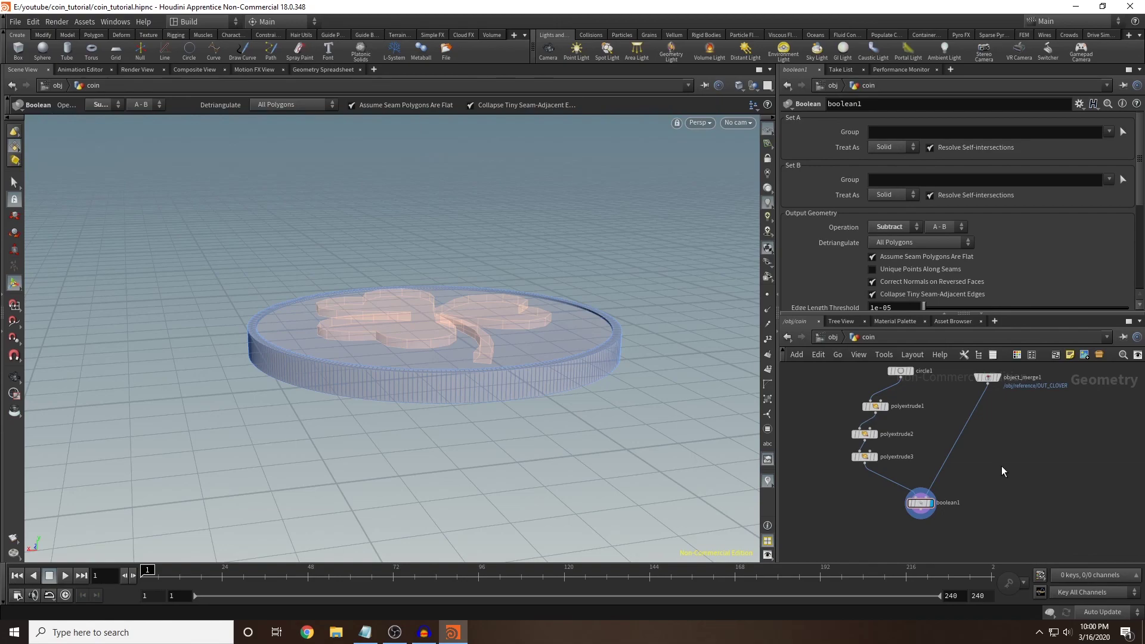
# Insert a Transform node between the clover Object Merge and the Boolean node.
pyautogui.press('Tab')
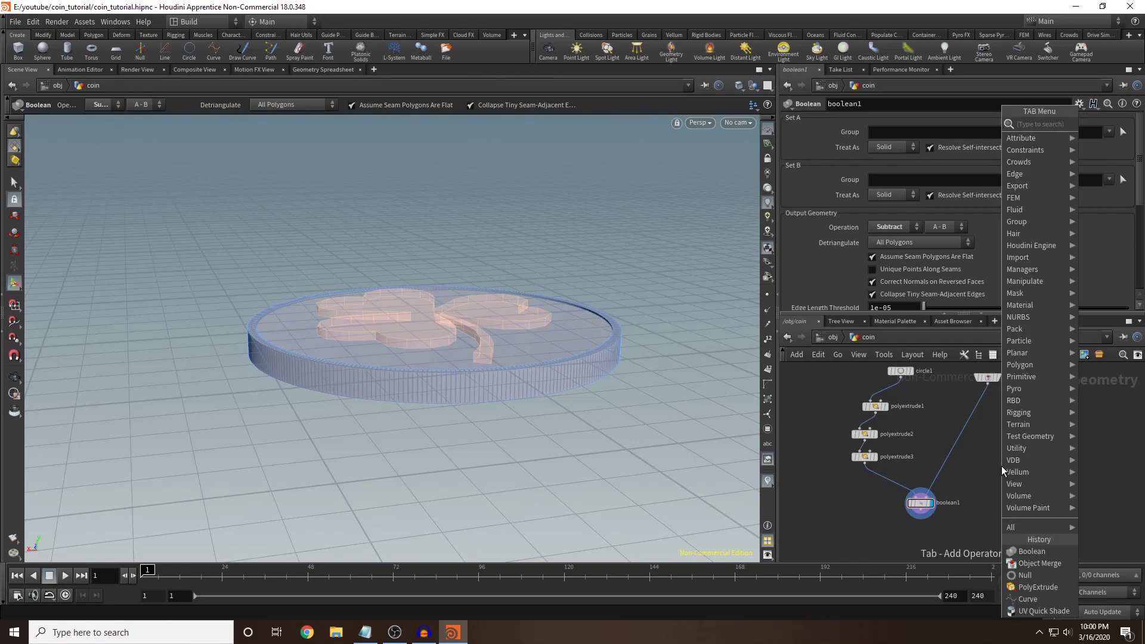
pyautogui.write('transform')
pyautogui.press('Return')
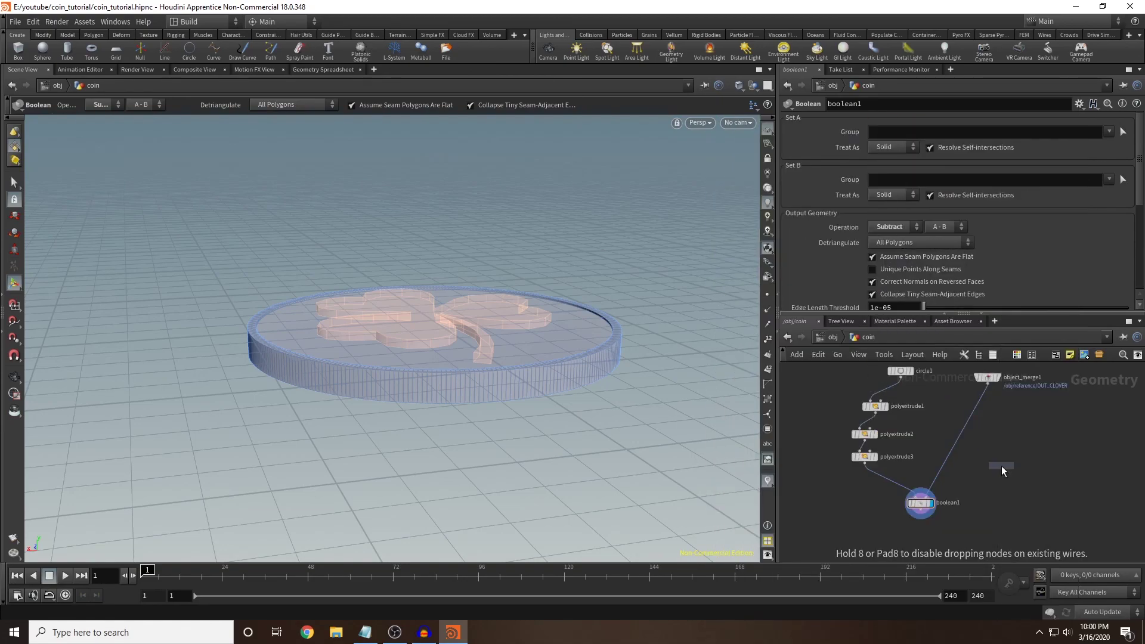
pyautogui.click(1000, 466)
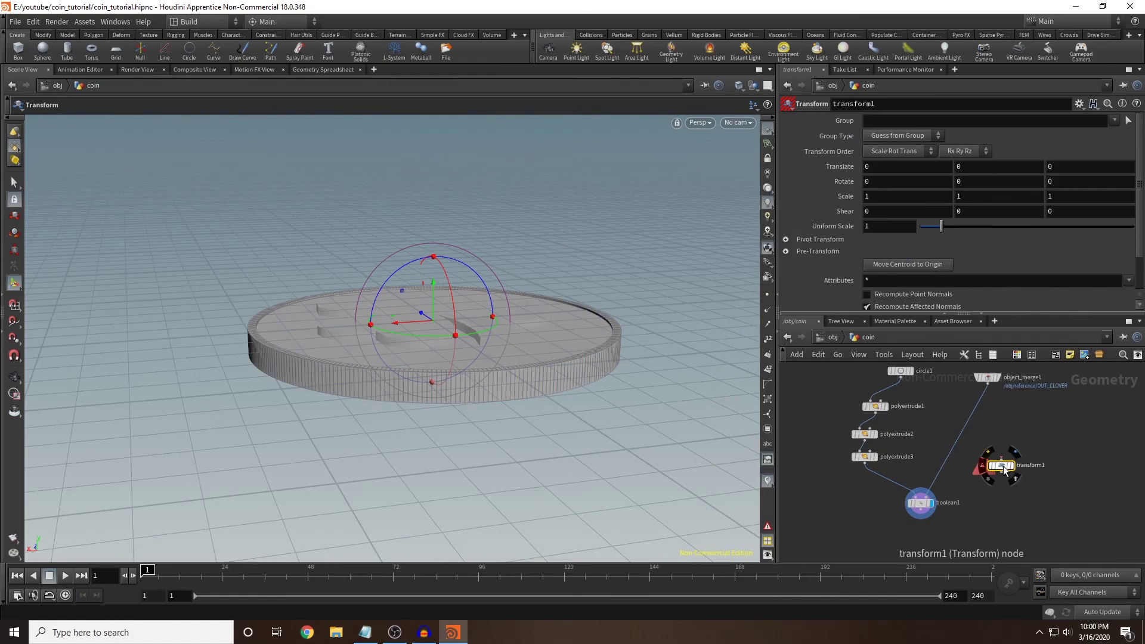
pyautogui.moveTo(1001, 466); pyautogui.dragTo(959, 440)
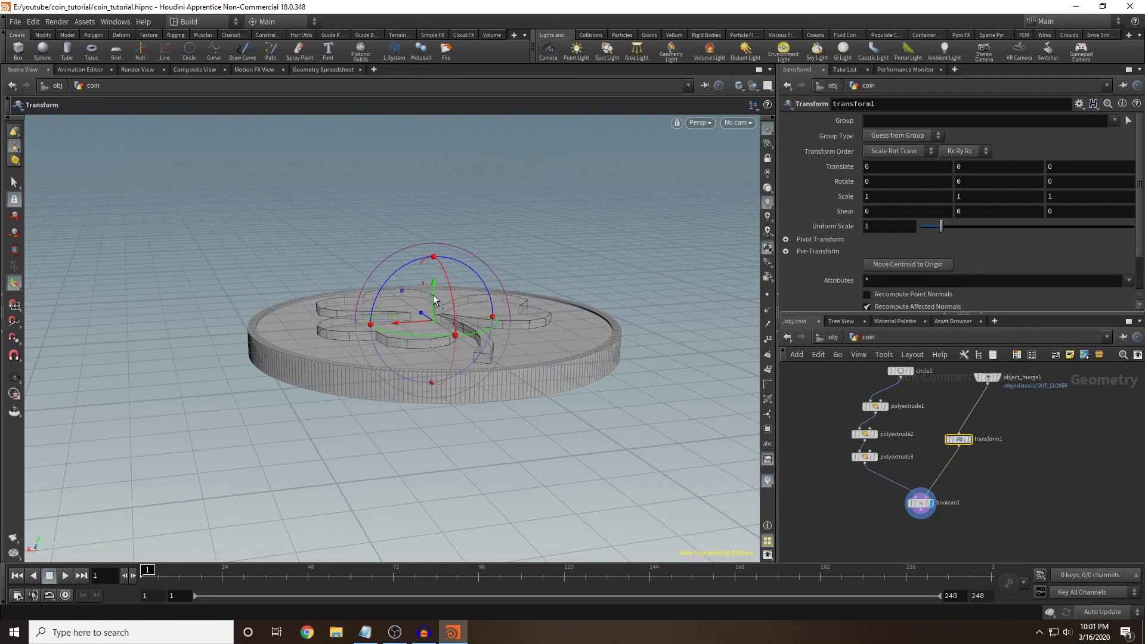
# Lower the clover into the coin face to a Y translate of about -0.026, and inspect the Boolean cut from the side.
pyautogui.moveTo(434, 291); pyautogui.dragTo(434, 293)
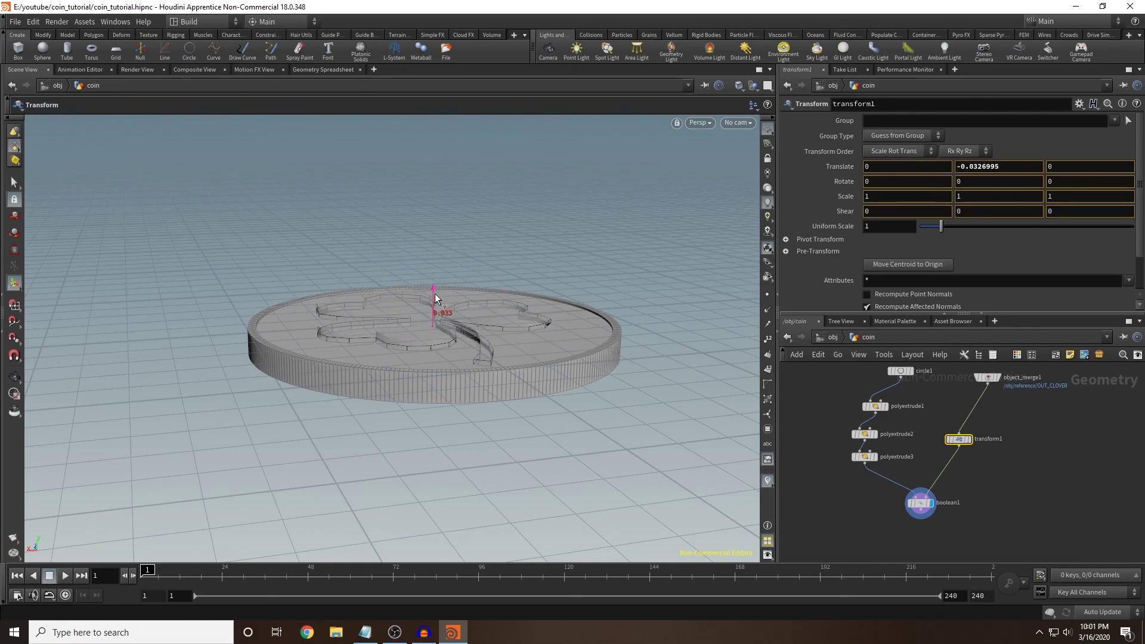
pyautogui.press('Escape')
pyautogui.moveTo(472, 225); pyautogui.dragTo(424, 377)
pyautogui.press('Return')
pyautogui.moveTo(888, 501); pyautogui.dragTo(879, 474, button='middle')
pyautogui.click(911, 475)
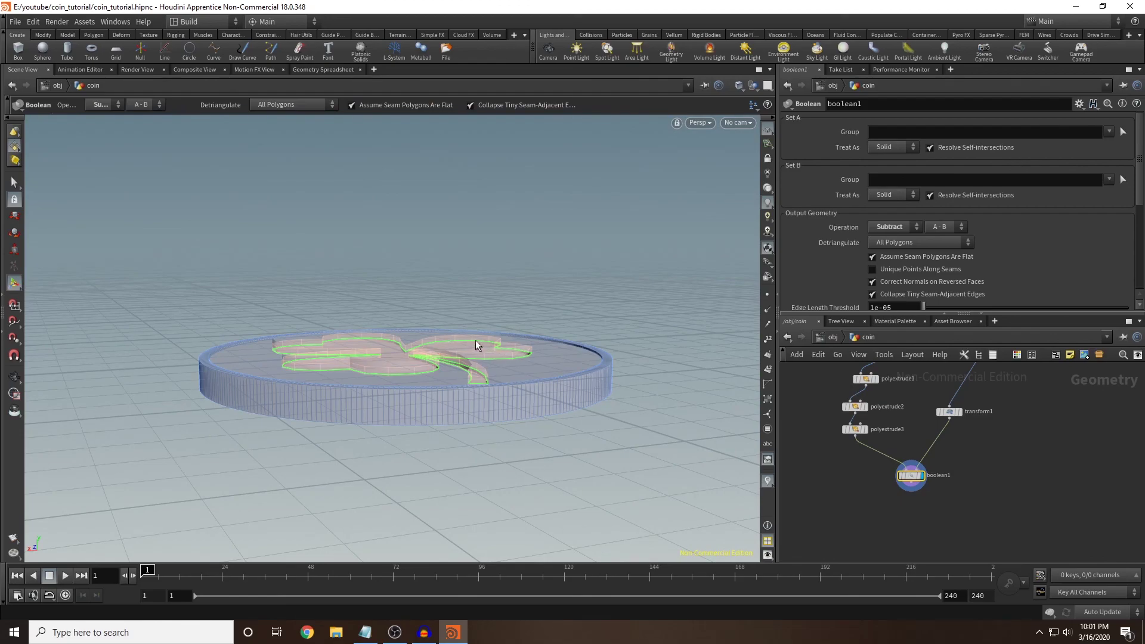
# Hide the reference object at object level and return to the coin network to inspect the engraved clover.
pyautogui.click(831, 338)
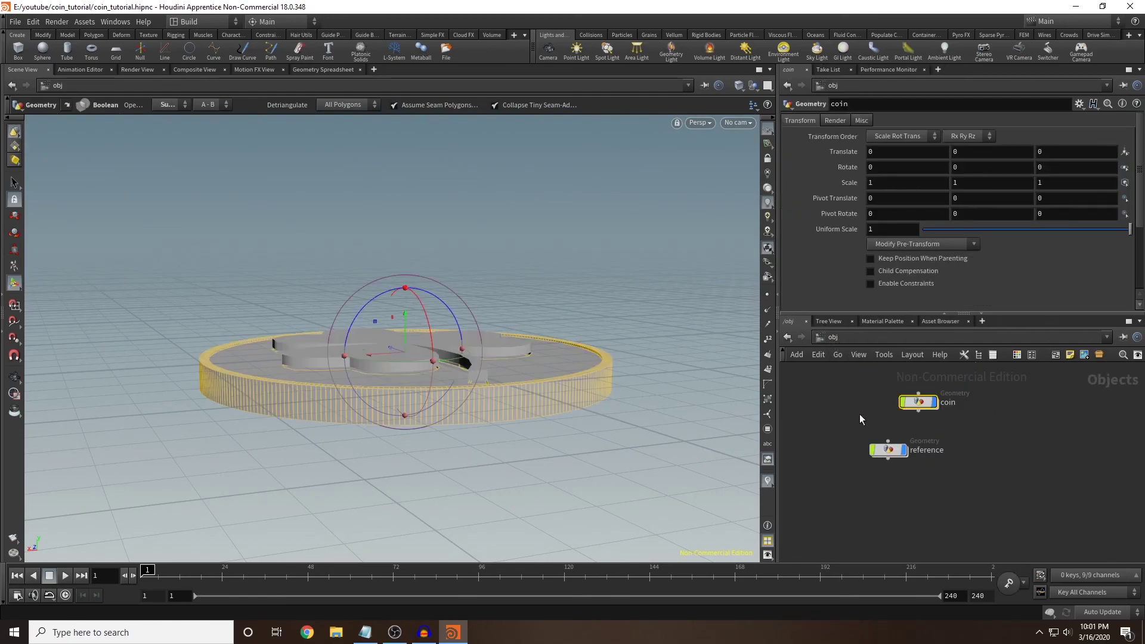
pyautogui.click(909, 432)
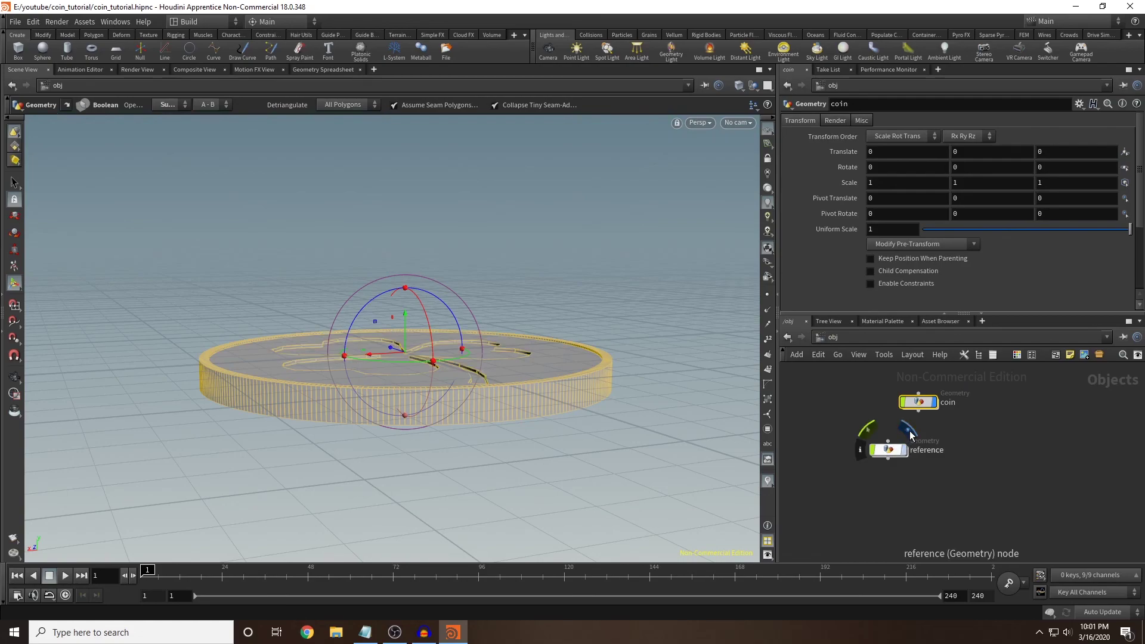
pyautogui.doubleClick(917, 397)
pyautogui.press('Escape')
pyautogui.moveTo(601, 247); pyautogui.dragTo(653, 346)
pyautogui.press('Return')
# Fine-tune the clover Transform's Y translate to adjust the engraving depth, and inspect the Boolean's cut.
pyautogui.click(950, 413)
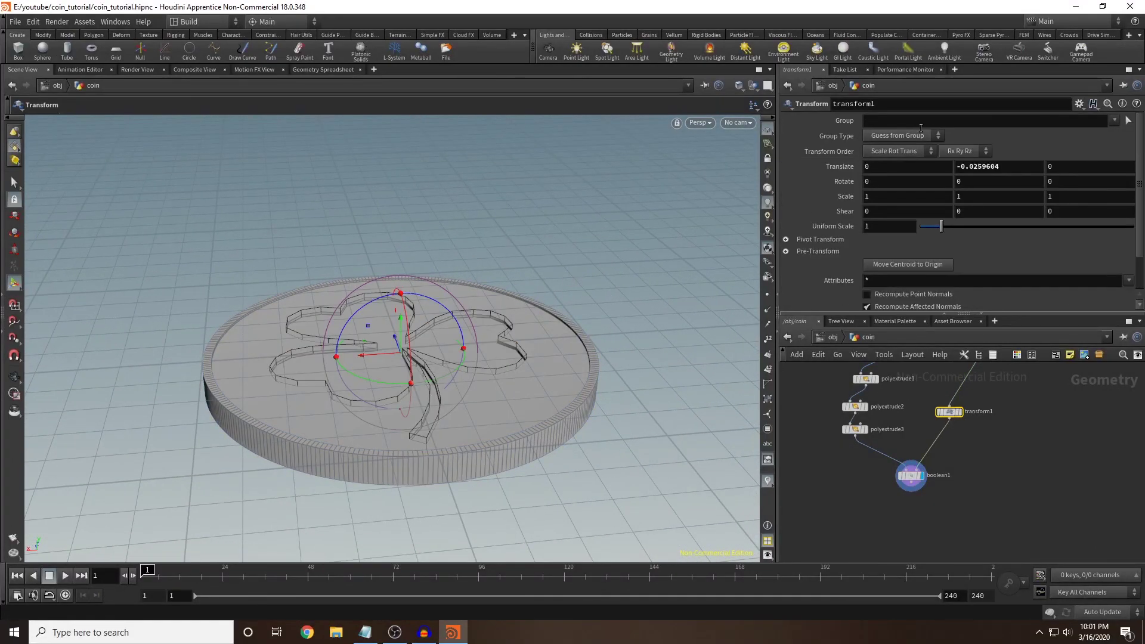
pyautogui.moveTo(1012, 169); pyautogui.dragTo(990, 190, button='middle')
pyautogui.click(910, 475)
pyautogui.press('Escape')
pyautogui.moveTo(603, 242)
pyautogui.mouseDown()
pyautogui.moveTo(531, 324)
pyautogui.moveTo(601, 220)
pyautogui.moveTo(593, 236)
pyautogui.mouseUp()
# Add a new Geometry object at object level and name it background.
pyautogui.press('u')
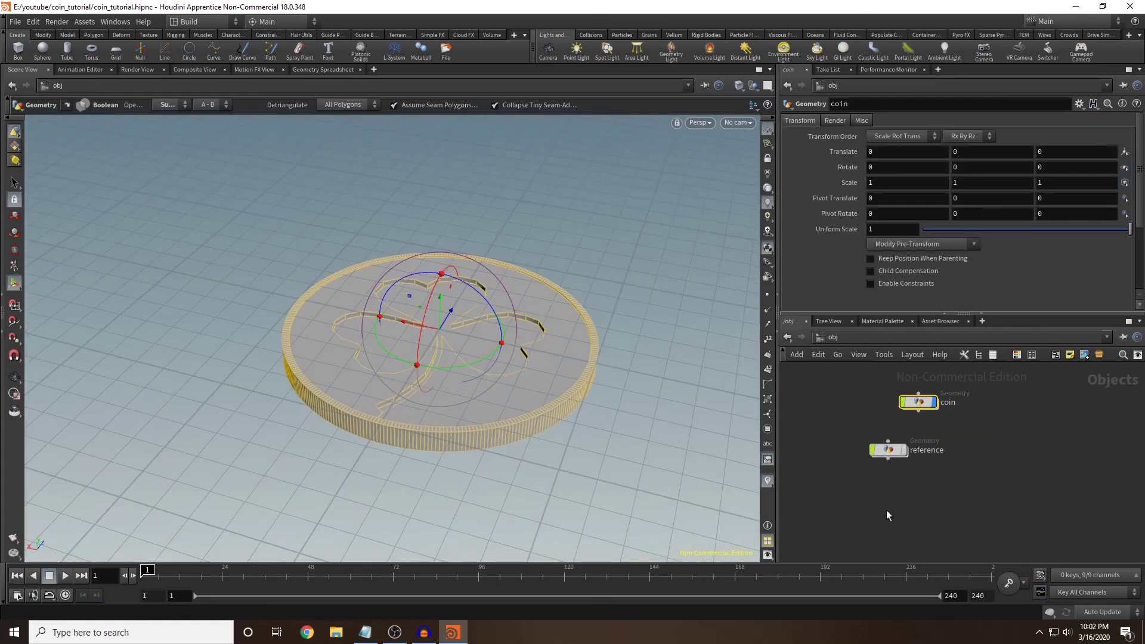
pyautogui.press('Tab')
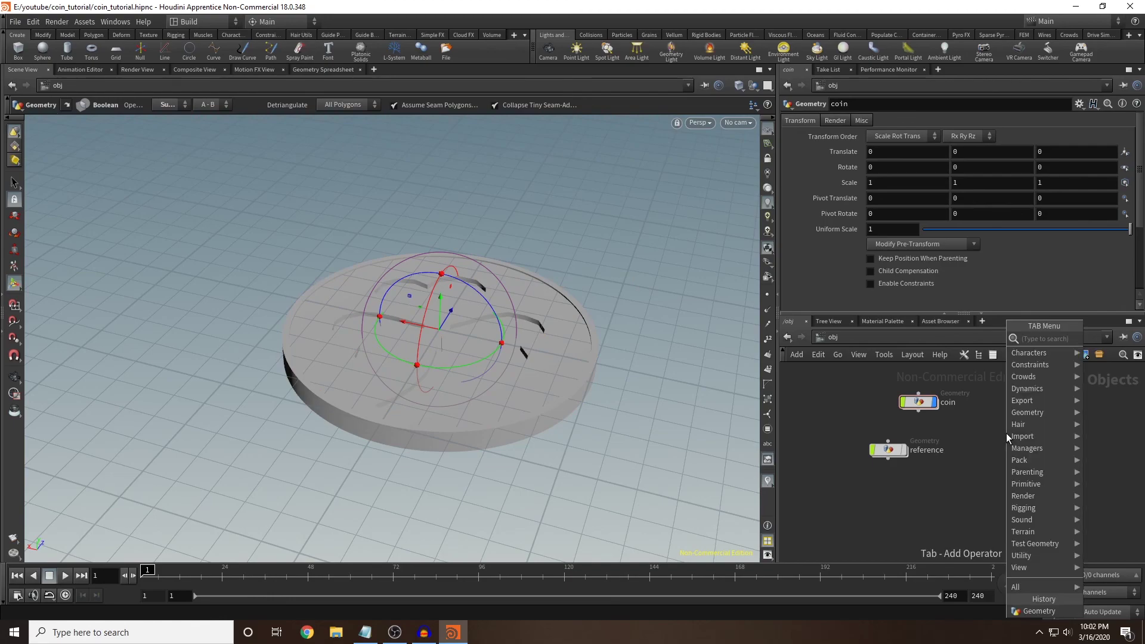
pyautogui.write('geo')
pyautogui.press('Return')
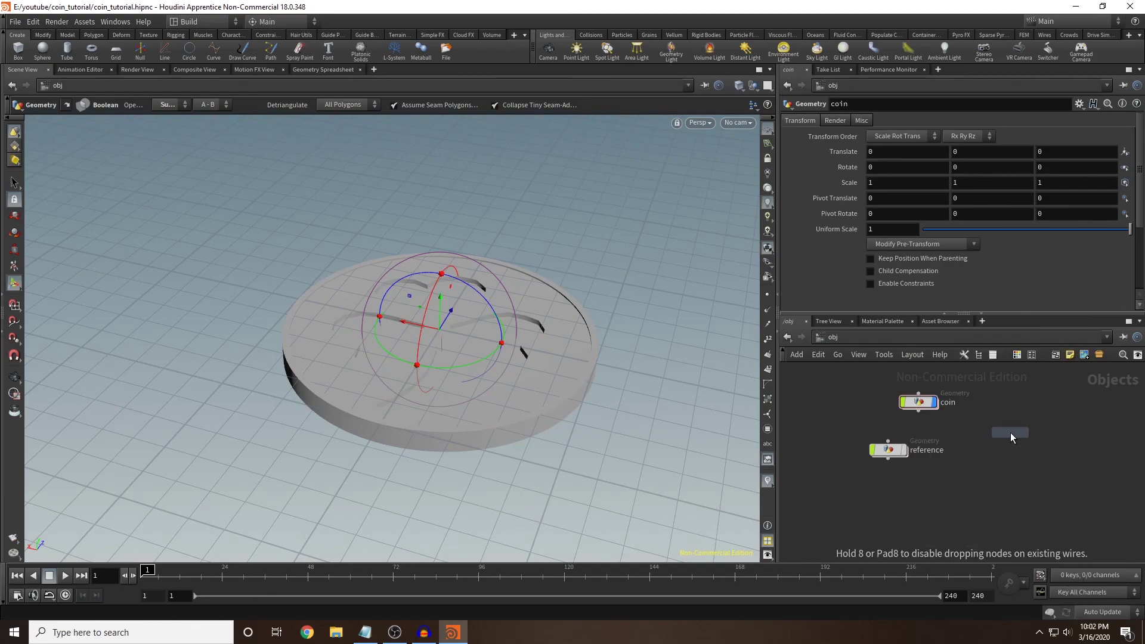
pyautogui.click(1010, 432)
pyautogui.doubleClick(1039, 433)
pyautogui.write('backgor')
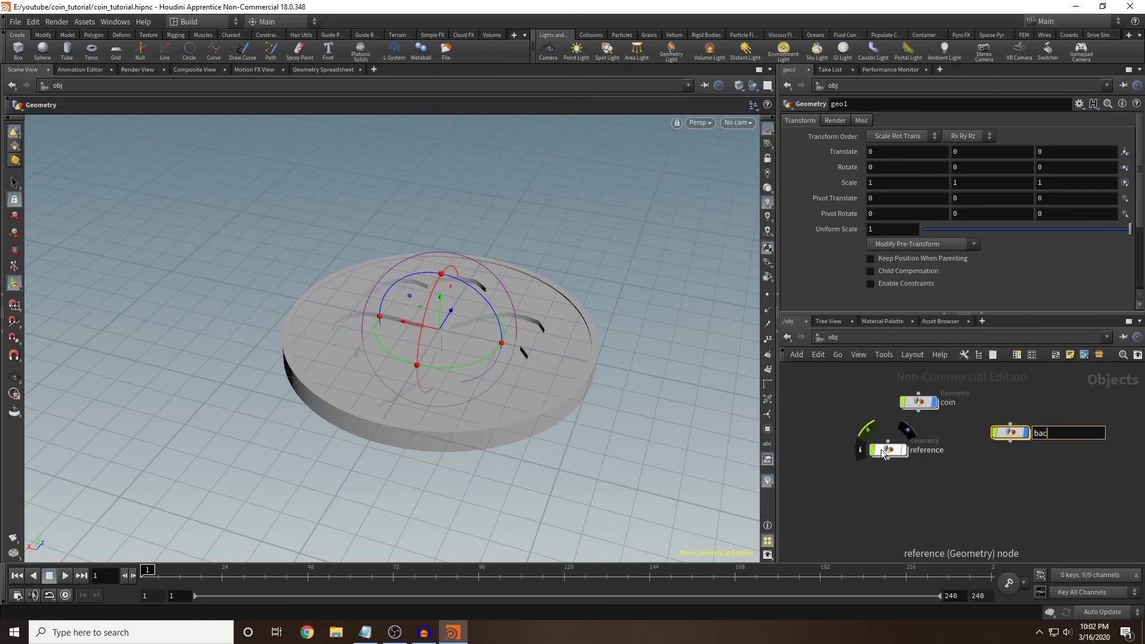
pyautogui.press('BackSpace')
pyautogui.press('BackSpace')
pyautogui.write('round')
pyautogui.press('Return')
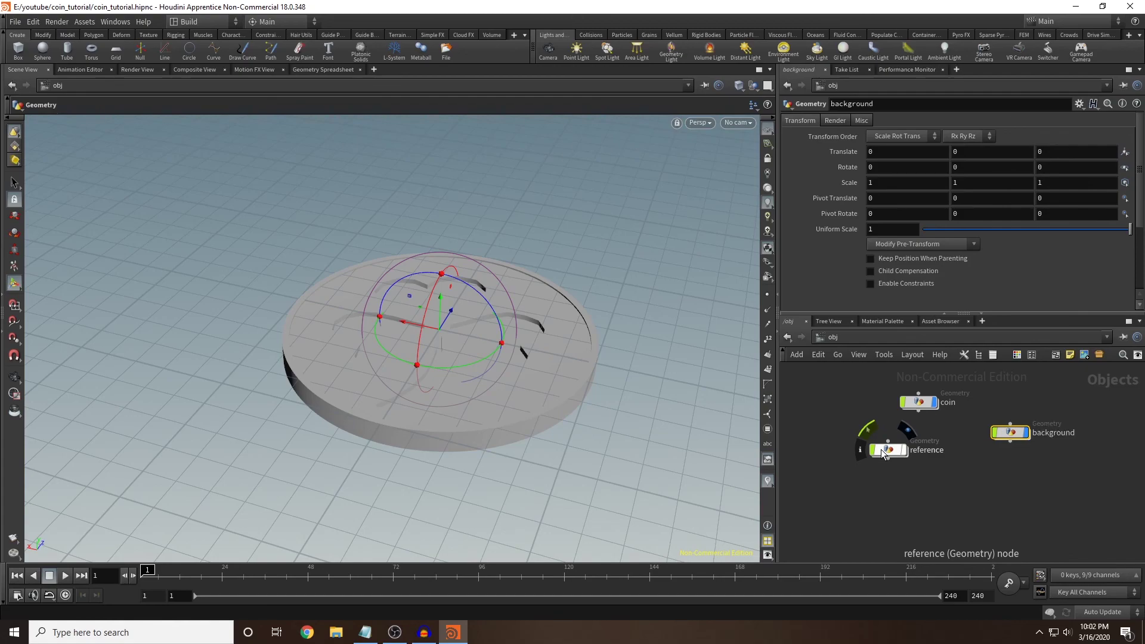
# Add a Grid node inside the background object's network.
pyautogui.doubleClick(1008, 433)
pyautogui.press('Tab')
pyautogui.write('grid')
pyautogui.press('Return')
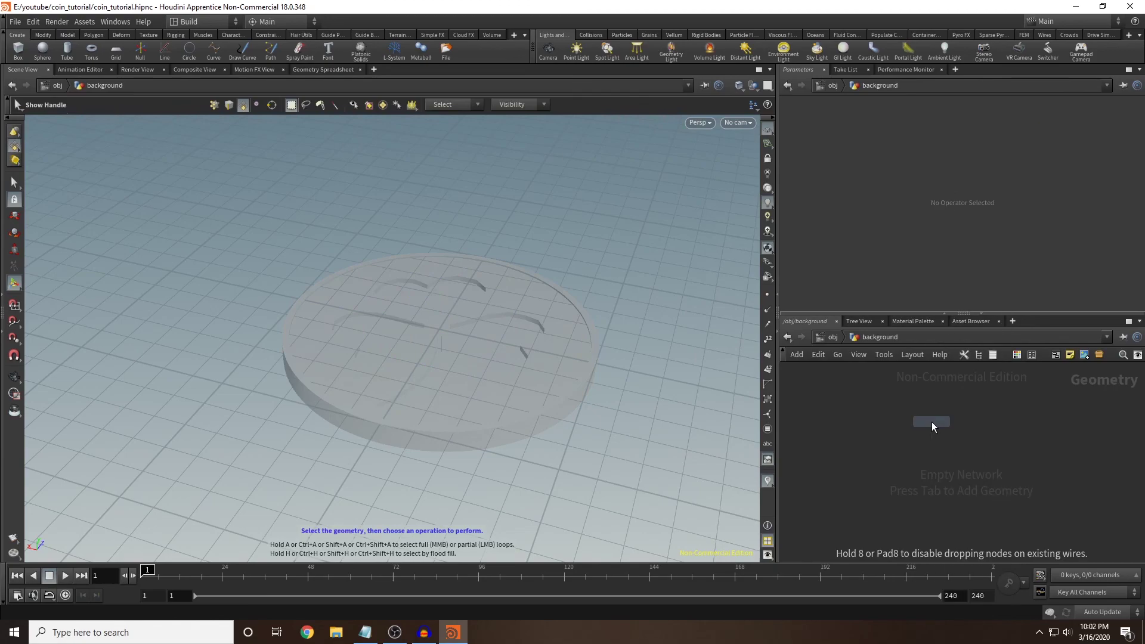
pyautogui.click(931, 421)
# Move the background grid vertically to line up with the coin's underside, and go back to object level to check it in perspective.
pyautogui.moveTo(439, 303); pyautogui.dragTo(434, 337)
pyautogui.hotkey('space', 'b')
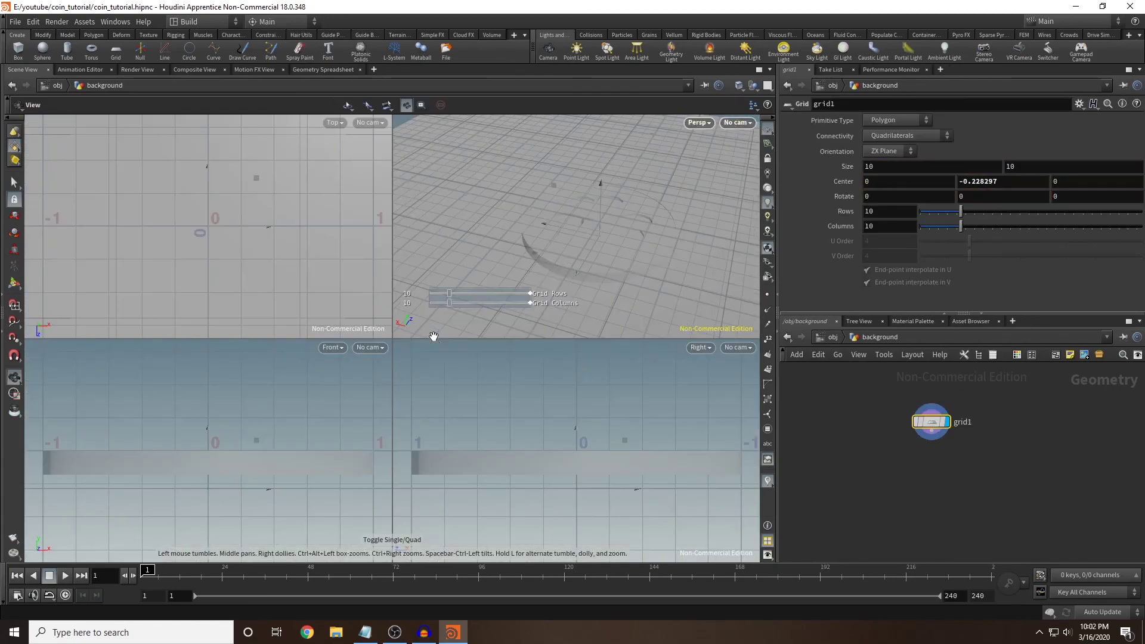
pyautogui.hotkey('space', 'b')
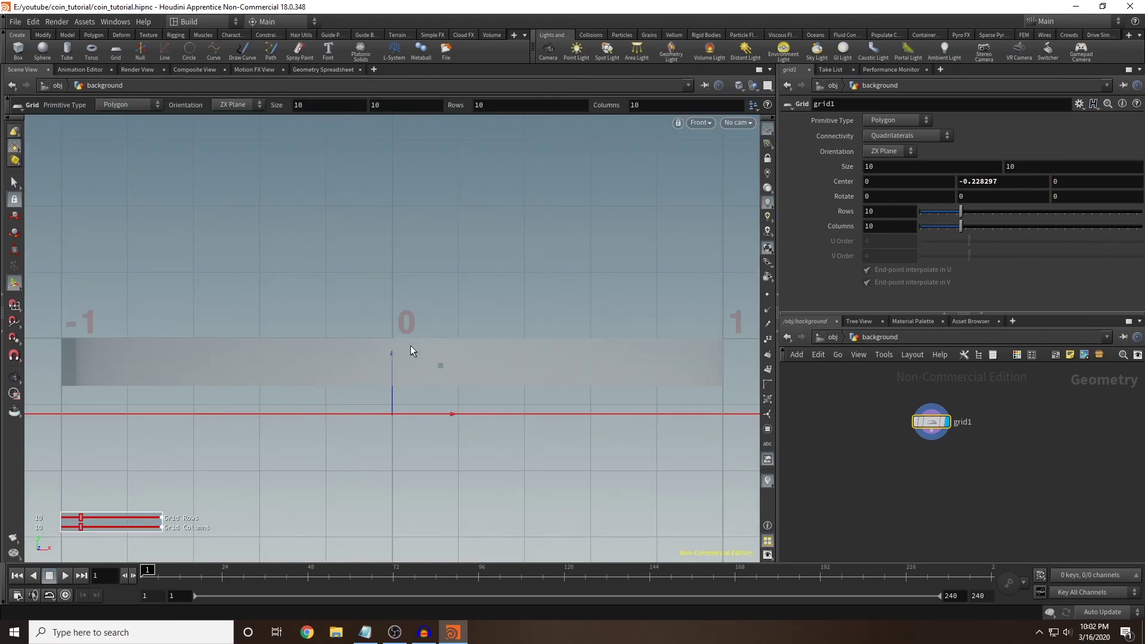
pyautogui.moveTo(395, 370); pyautogui.dragTo(400, 343)
pyautogui.click(833, 337)
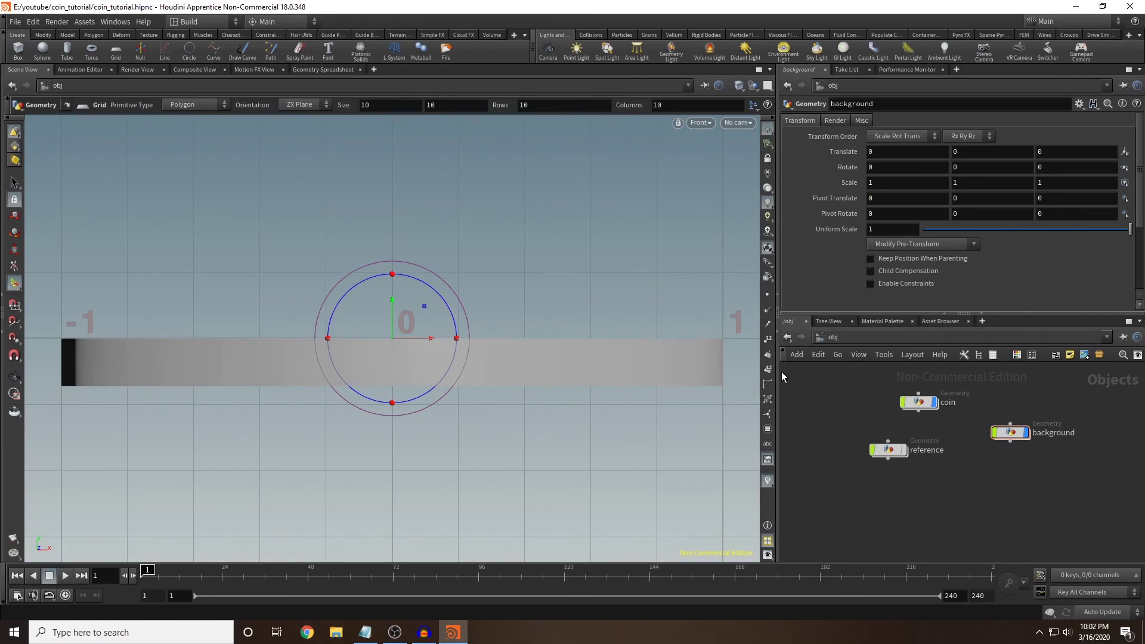
pyautogui.hotkey('space', 'b')
pyautogui.hotkey('space', 'b')
pyautogui.moveTo(585, 230); pyautogui.dragTo(527, 274)
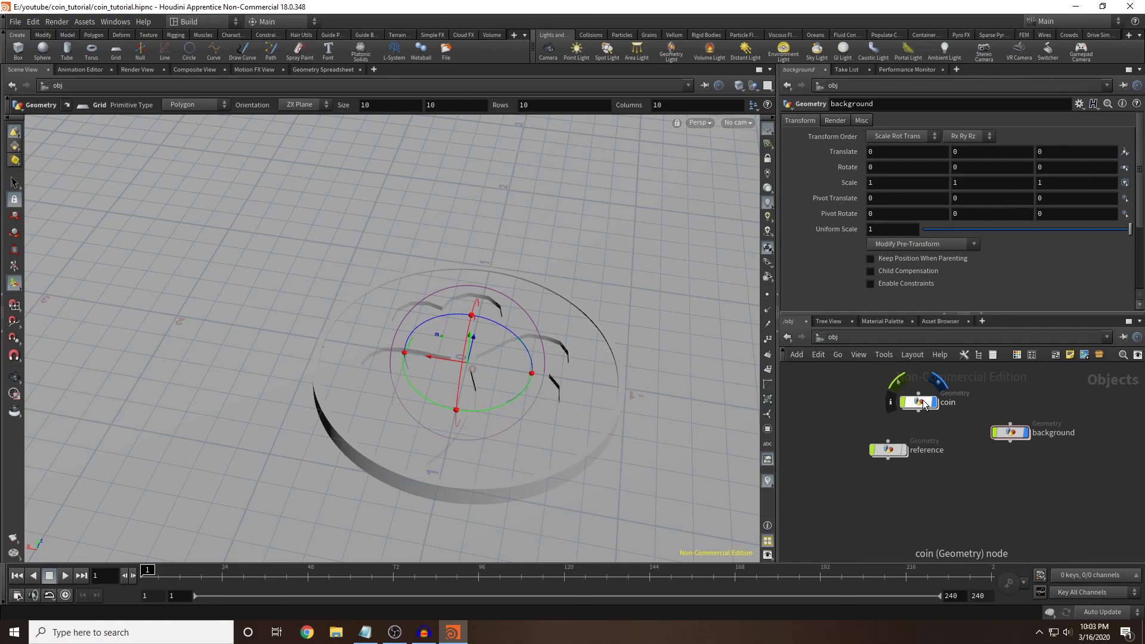
# Open the coin network and append a Color node after the Boolean.
pyautogui.doubleClick(923, 402)
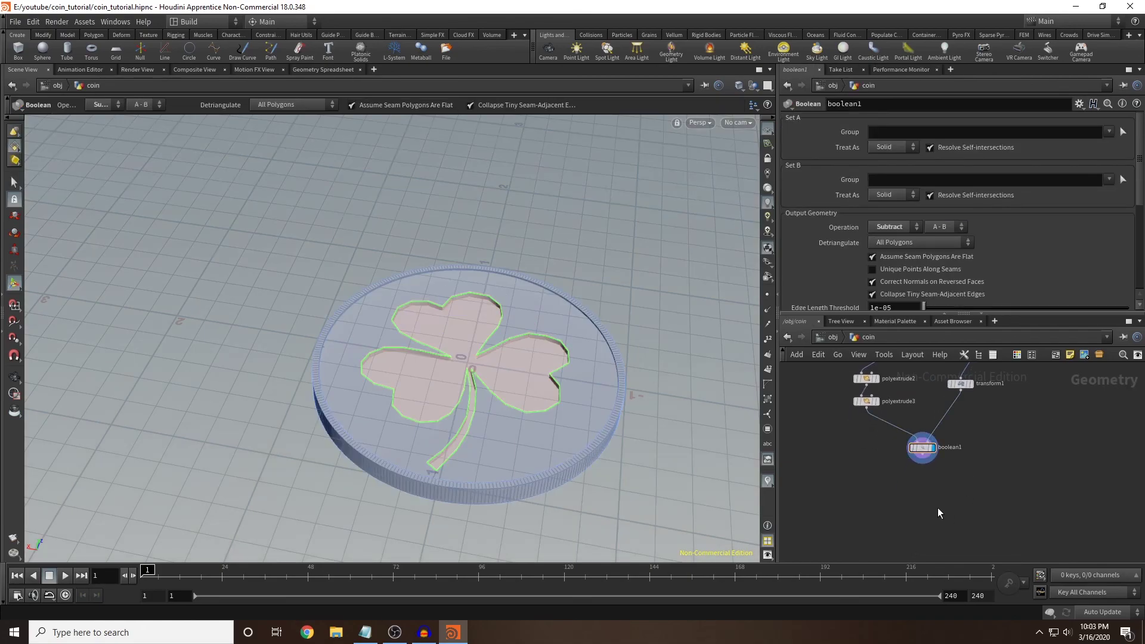
pyautogui.press('Tab')
pyautogui.write('color')
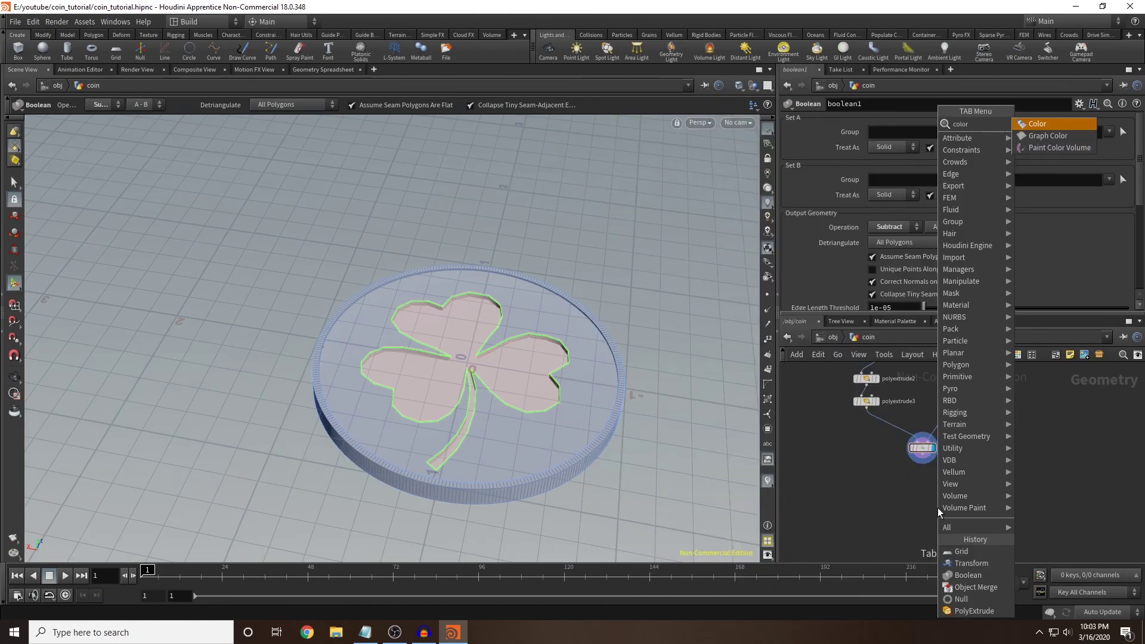
pyautogui.press('Return')
pyautogui.click(921, 485)
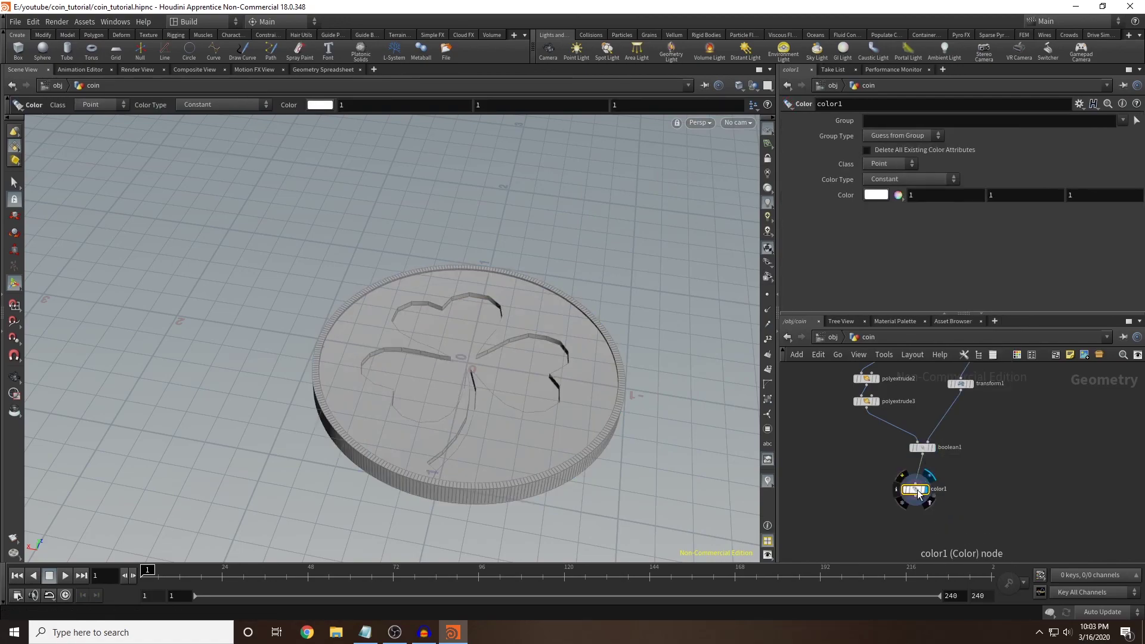
# Set the coin's constant color on the Color node to orange FF7F00 (1, 0.5, 0).
pyautogui.click(923, 486)
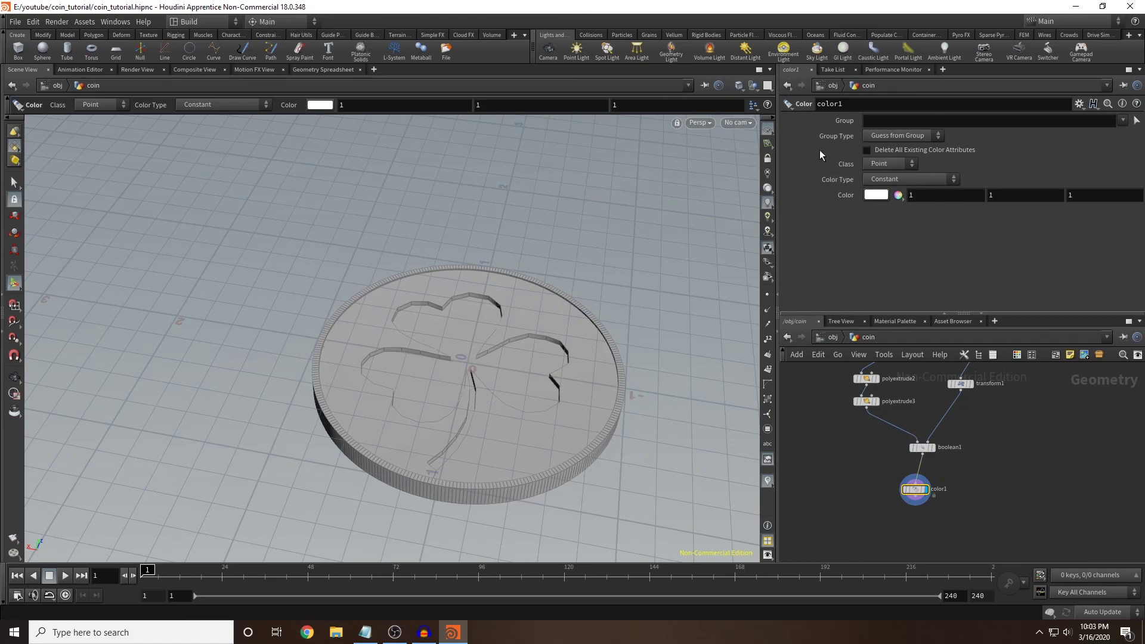
pyautogui.click(875, 195)
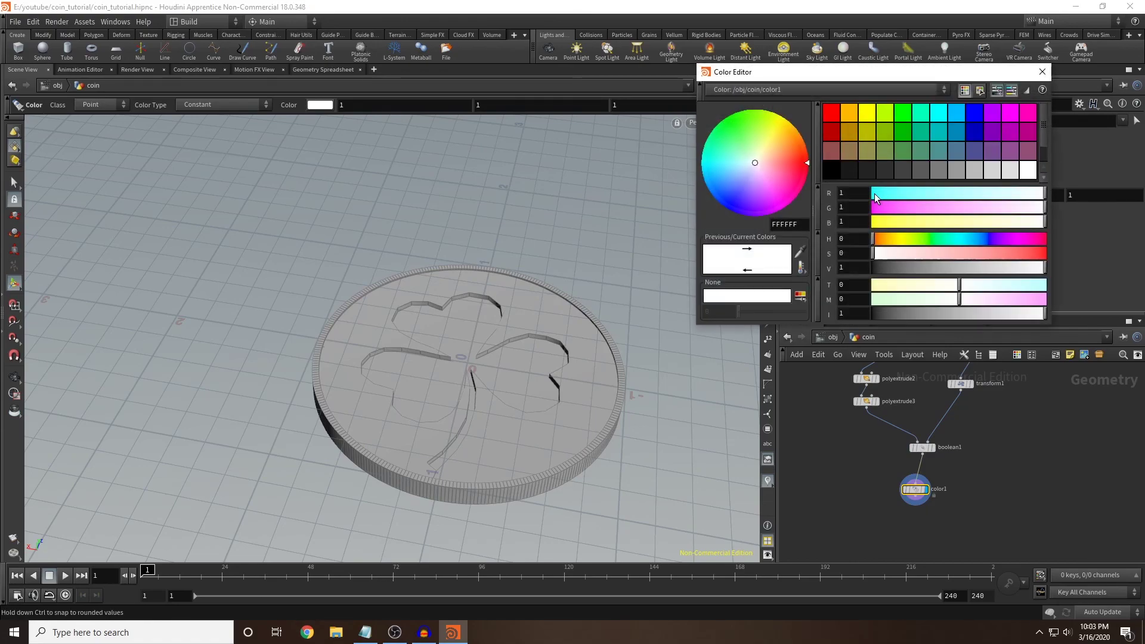
pyautogui.click(851, 112)
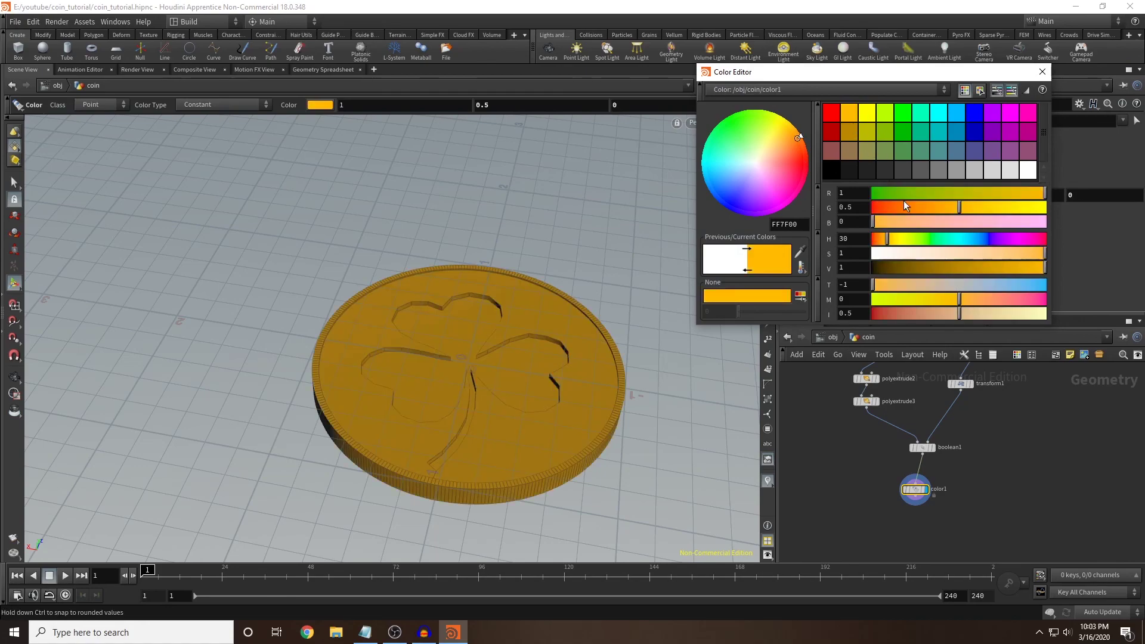
# Shift the coin's color to a yellower gold by raising the green component to 0.647 (FFA400), and close the color editor.
pyautogui.moveTo(937, 209); pyautogui.dragTo(985, 216)
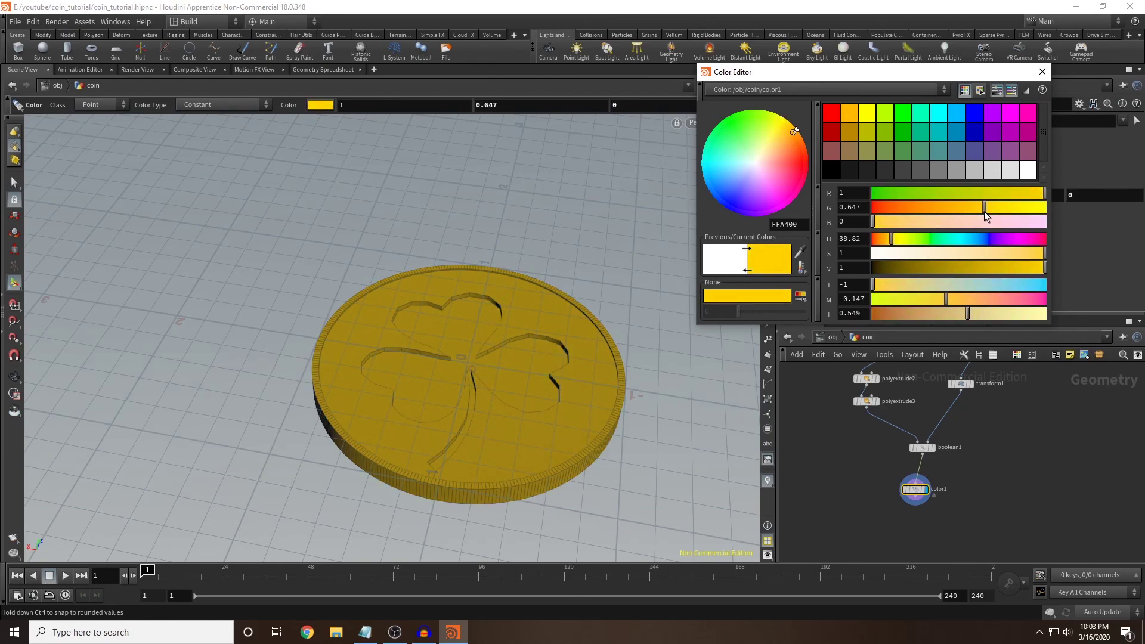
pyautogui.click(1042, 72)
pyautogui.press('Escape')
pyautogui.moveTo(593, 299)
pyautogui.mouseDown()
pyautogui.moveTo(612, 240)
pyautogui.moveTo(583, 286)
pyautogui.mouseUp()
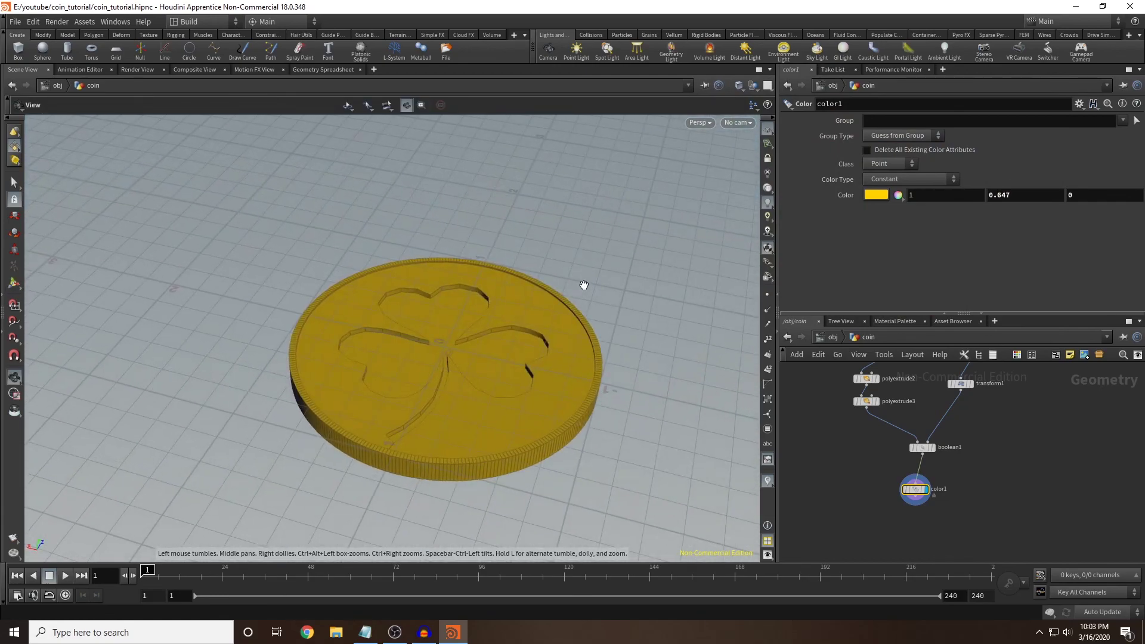
# Open the background object's network and append a Color node after the grid.
pyautogui.click(827, 338)
pyautogui.doubleClick(1011, 432)
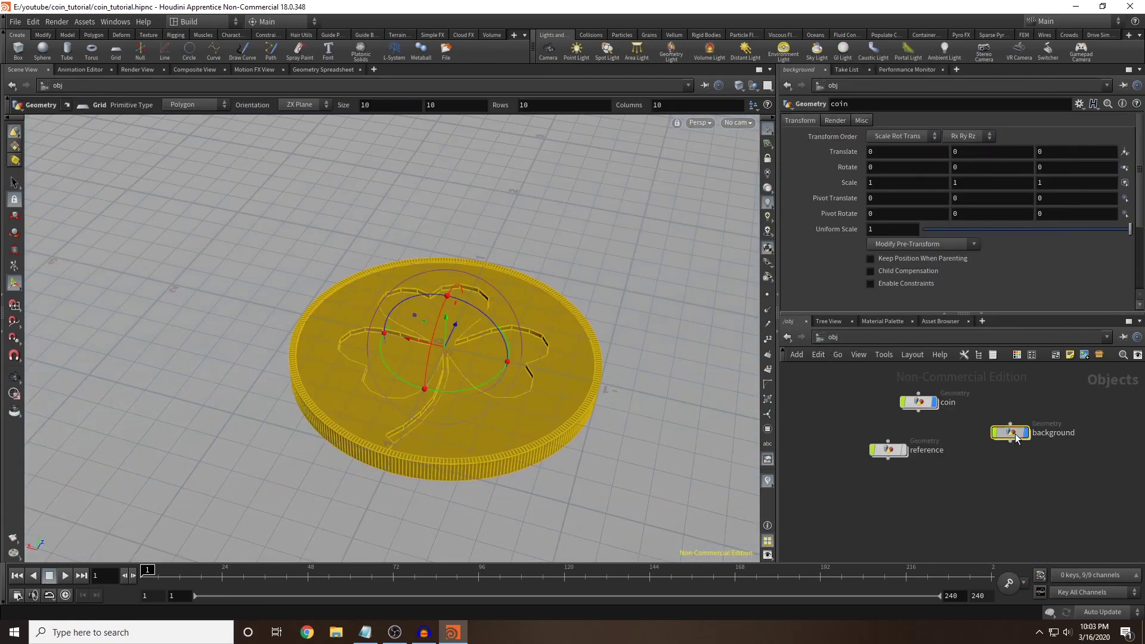
pyautogui.press('Tab')
pyautogui.write('color')
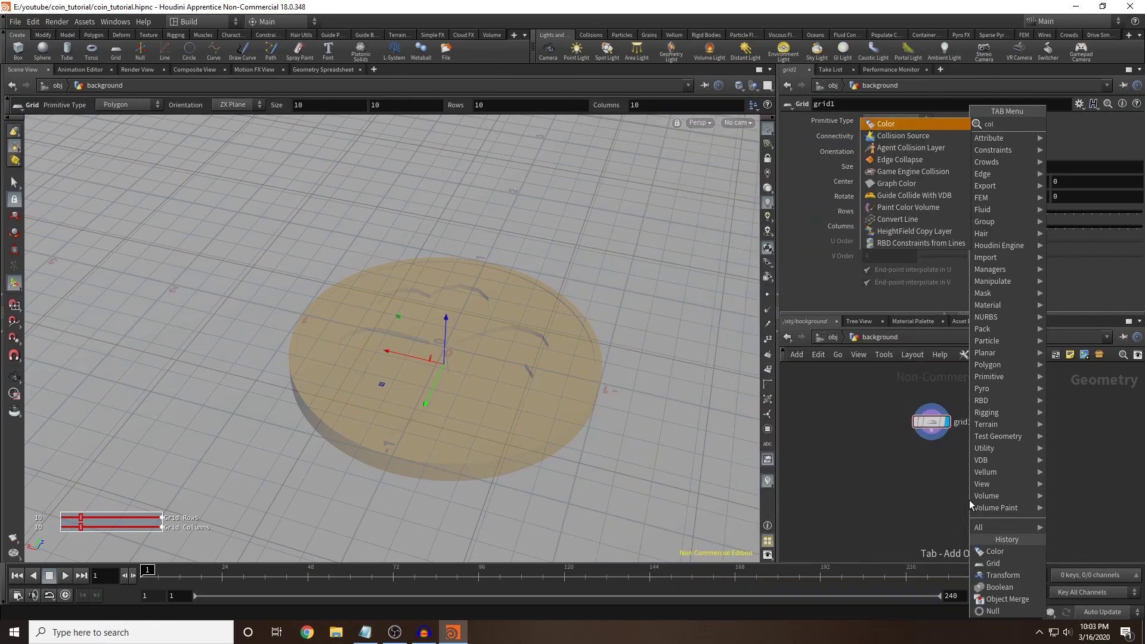
pyautogui.press('Return')
pyautogui.click(911, 470)
pyautogui.moveTo(932, 431); pyautogui.dragTo(911, 465)
# Set the background's constant color to a near-black gray of 0.00625 in all three components.
pyautogui.click(877, 195)
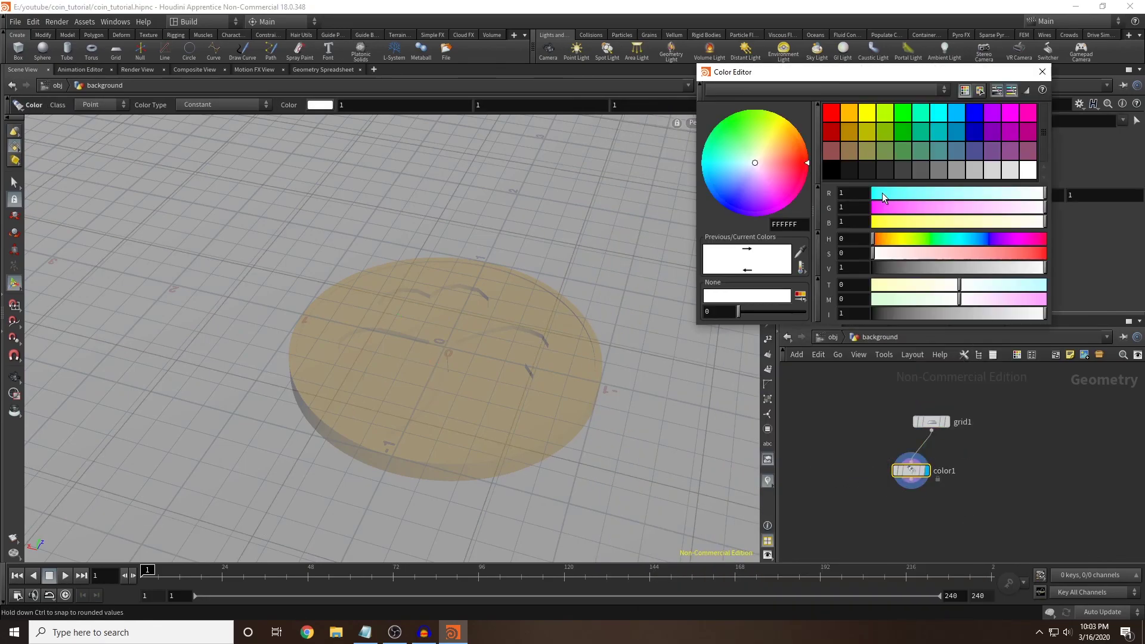
pyautogui.click(924, 171)
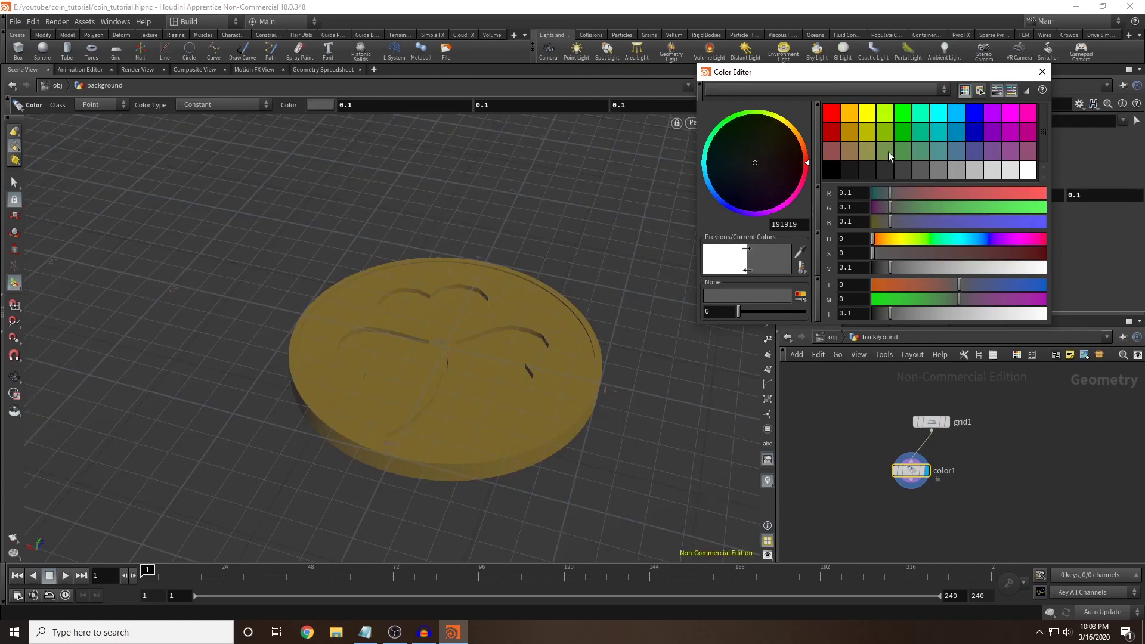
pyautogui.click(967, 118)
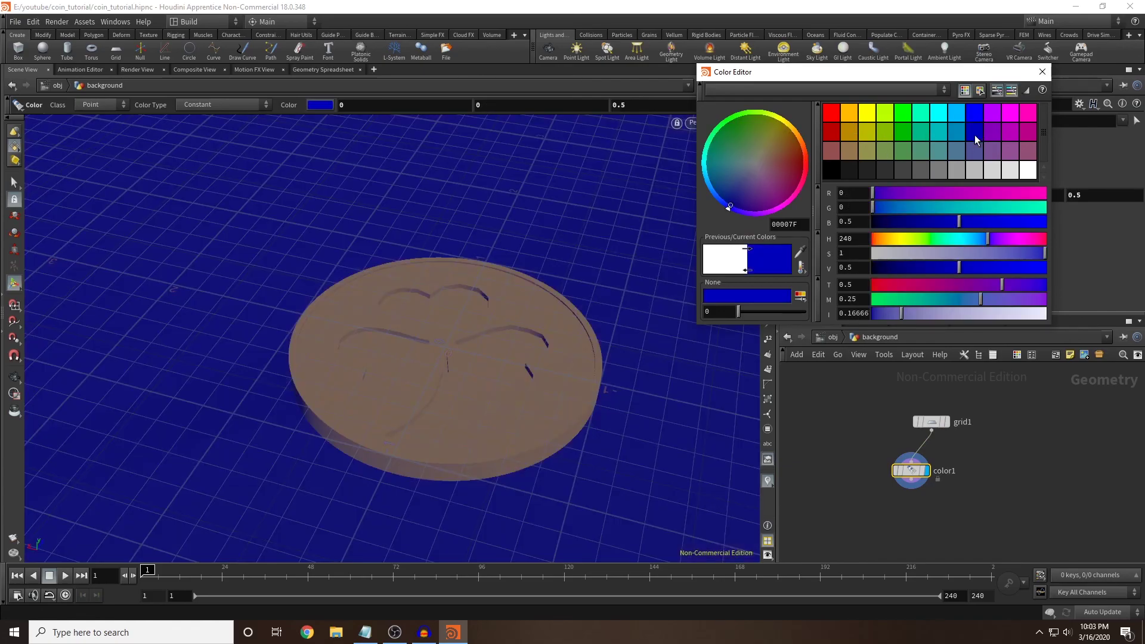
pyautogui.click(939, 172)
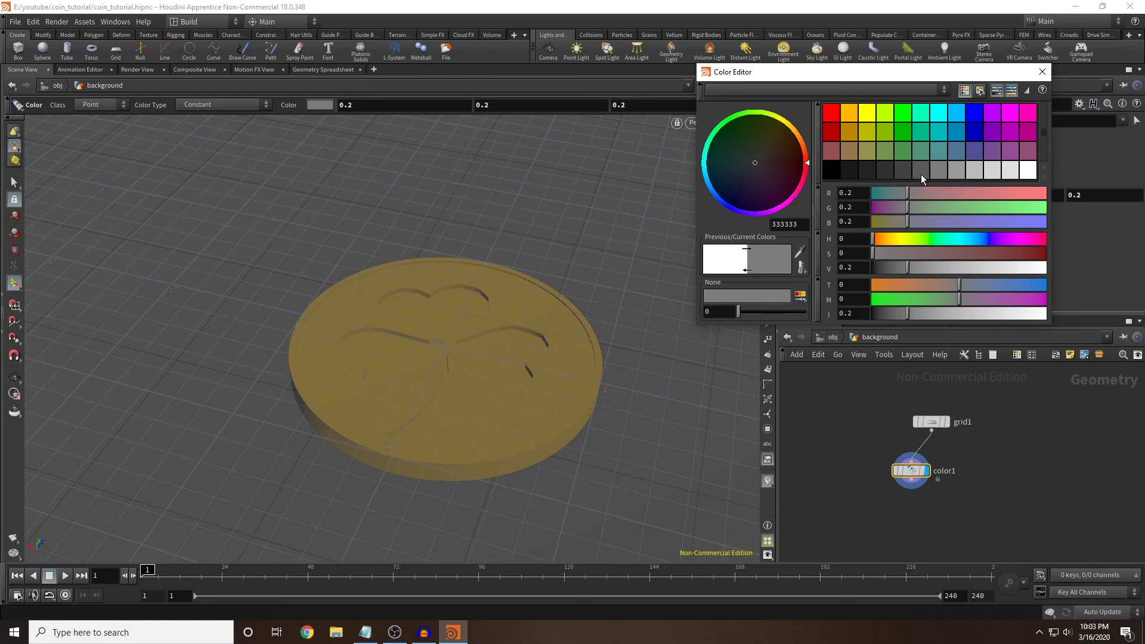
pyautogui.click(921, 173)
pyautogui.click(903, 173)
pyautogui.click(886, 173)
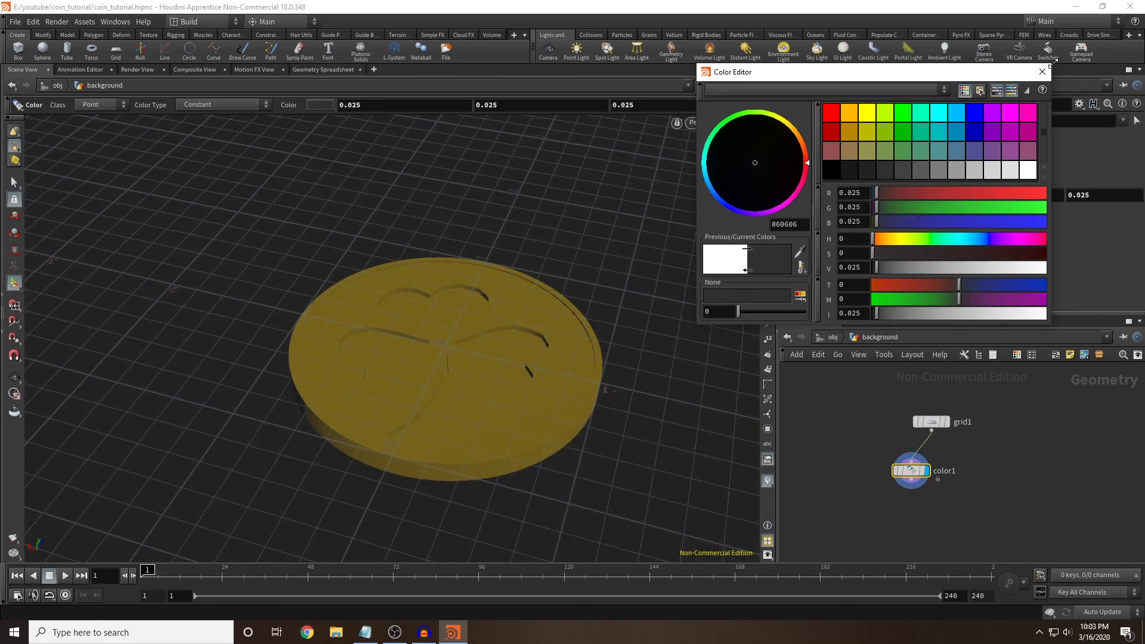
pyautogui.click(846, 169)
pyautogui.click(1042, 71)
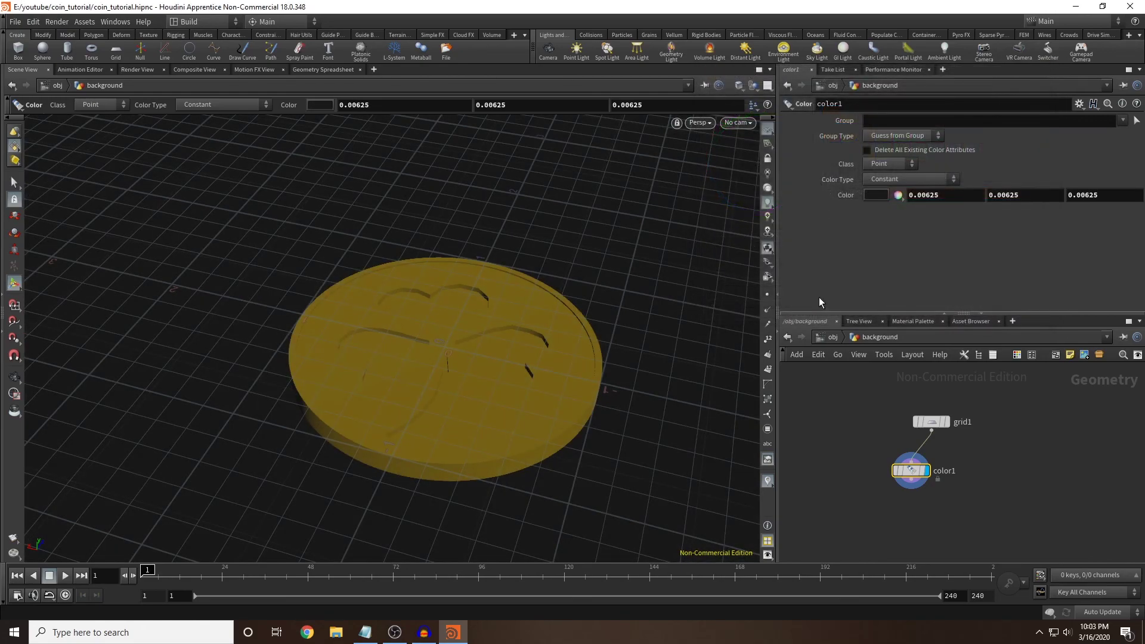
# Return to object level and move the reference node closer to the coin and background nodes.
pyautogui.click(830, 336)
pyautogui.keyDown('alt'); pyautogui.moveTo(479, 279); pyautogui.dragTo(524, 301); pyautogui.keyUp('alt')
pyautogui.keyDown('alt'); pyautogui.moveTo(525, 301); pyautogui.dragTo(500, 242, button='middle'); pyautogui.keyUp('alt')
pyautogui.moveTo(885, 456); pyautogui.dragTo(925, 454)
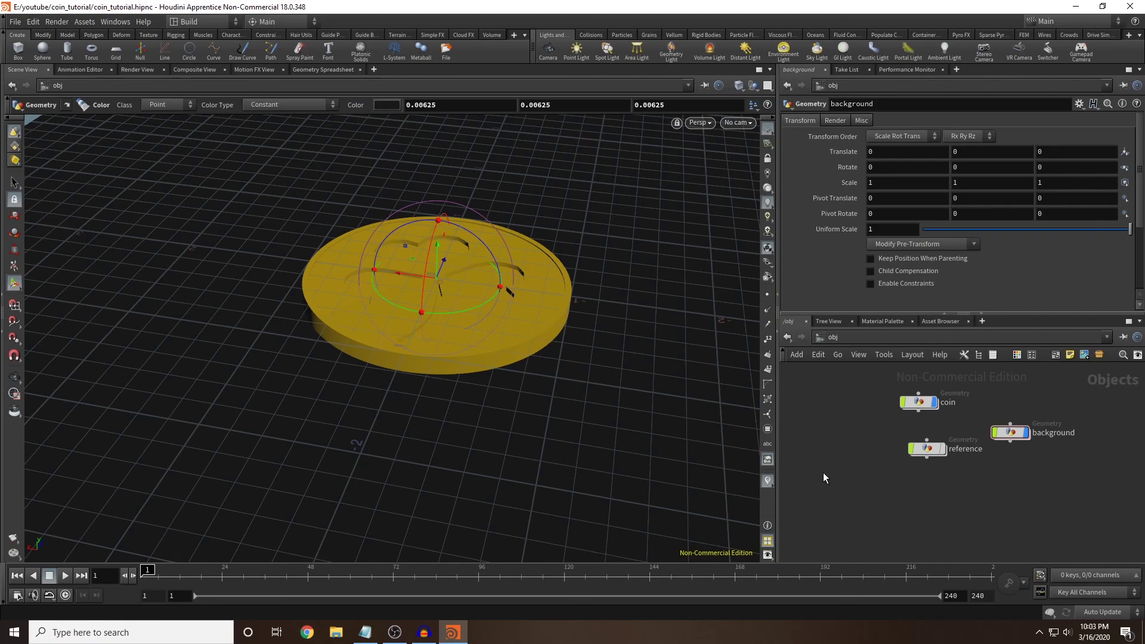
pyautogui.moveTo(821, 446); pyautogui.dragTo(845, 465, button='middle')
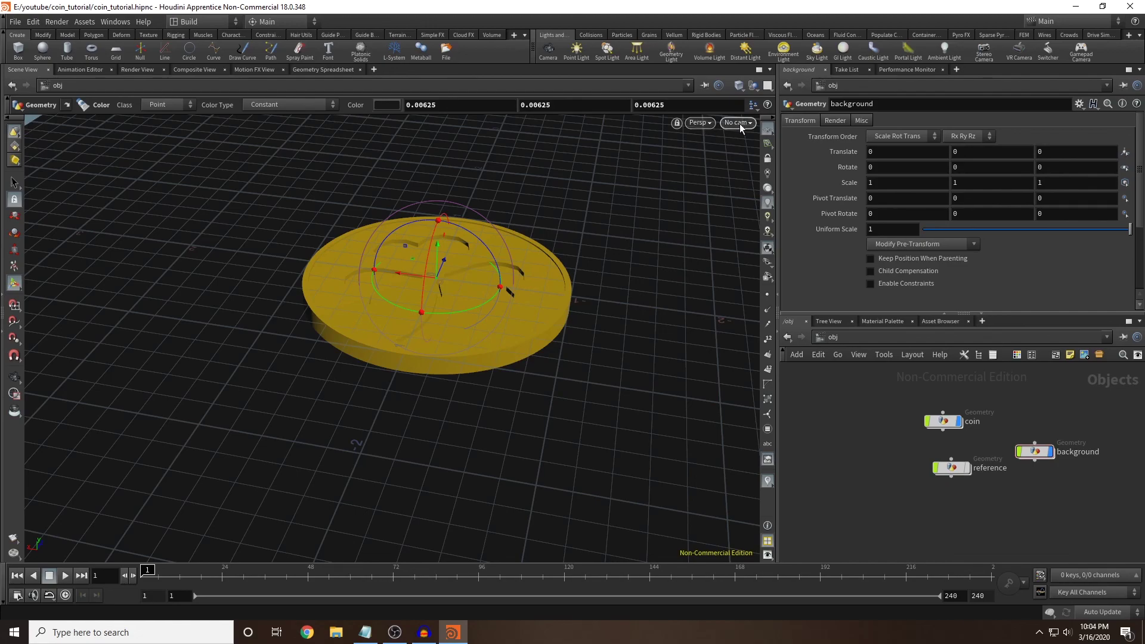
# Create a camera from the current view and adjust its position and rotation so the coin sits centrally in frame.
pyautogui.keyDown('ctrl'); pyautogui.click(549, 49); pyautogui.keyUp('ctrl')
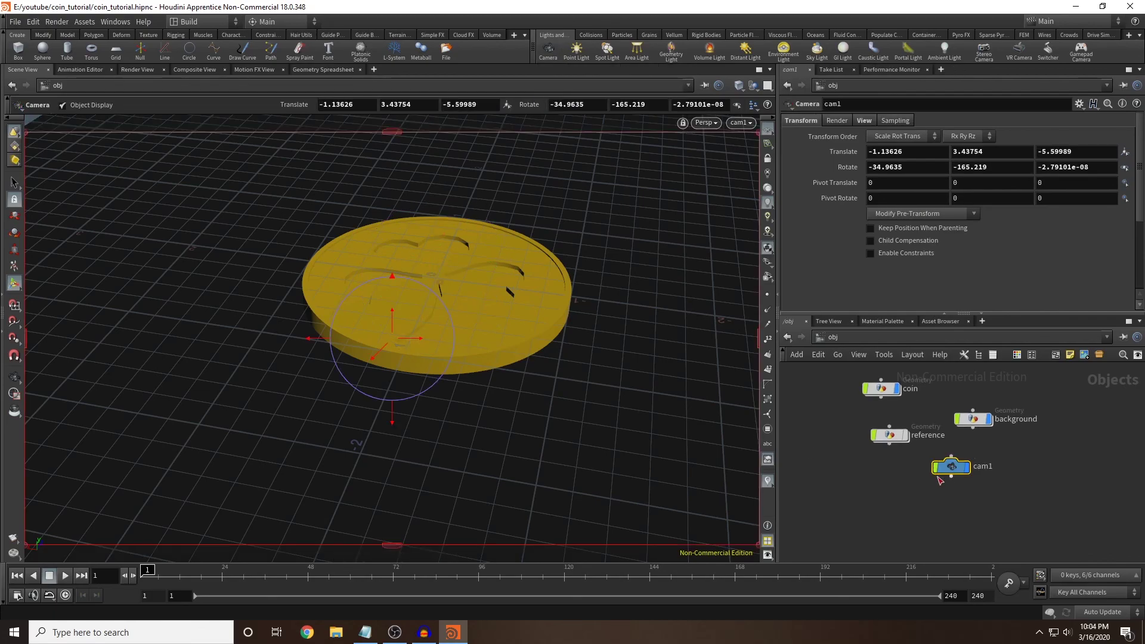
pyautogui.moveTo(954, 467); pyautogui.dragTo(972, 463)
pyautogui.moveTo(417, 342); pyautogui.dragTo(411, 262, button='middle')
pyautogui.moveTo(1005, 153)
pyautogui.mouseDown(button='middle')
pyautogui.moveTo(972, 152)
pyautogui.moveTo(983, 152)
pyautogui.mouseUp(button='middle')
pyautogui.keyDown('alt'); pyautogui.moveTo(394, 278); pyautogui.dragTo(393, 311); pyautogui.keyUp('alt')
pyautogui.keyDown('alt'); pyautogui.moveTo(396, 413); pyautogui.dragTo(400, 441); pyautogui.keyUp('alt')
pyautogui.keyDown('alt'); pyautogui.moveTo(391, 328); pyautogui.dragTo(410, 219, button='middle'); pyautogui.keyUp('alt')
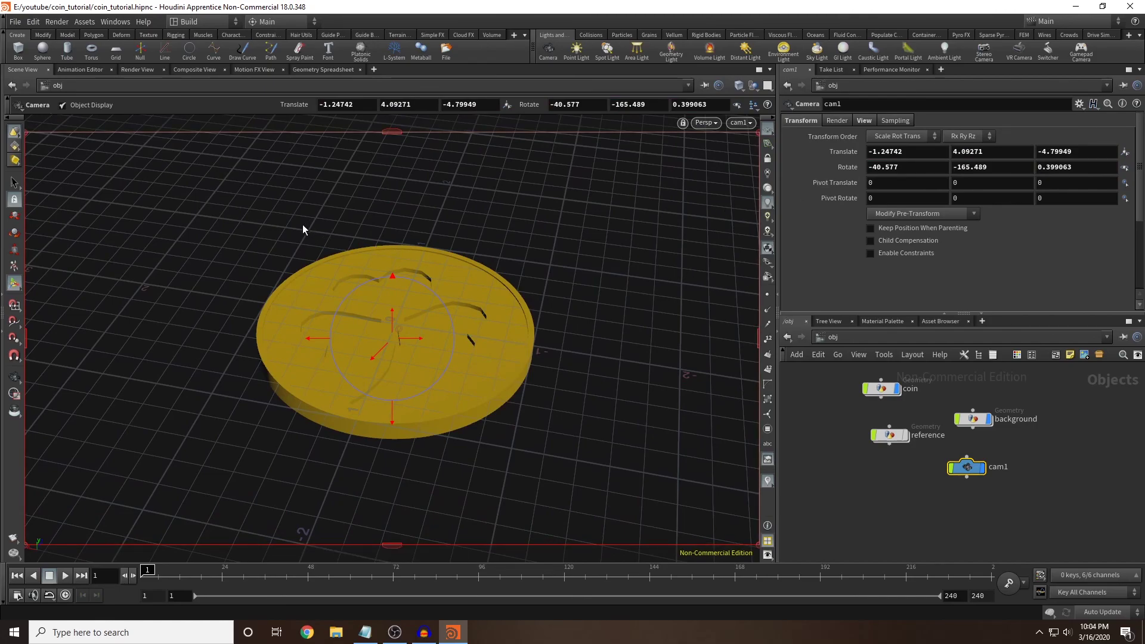
# Orbit out of the camera to inspect its placement relative to the coin, and look through cam1 again.
pyautogui.press('Escape')
pyautogui.moveTo(315, 230); pyautogui.dragTo(442, 201)
pyautogui.press('Return')
pyautogui.press('Escape')
pyautogui.moveTo(587, 277); pyautogui.dragTo(650, 199)
pyautogui.press('Return')
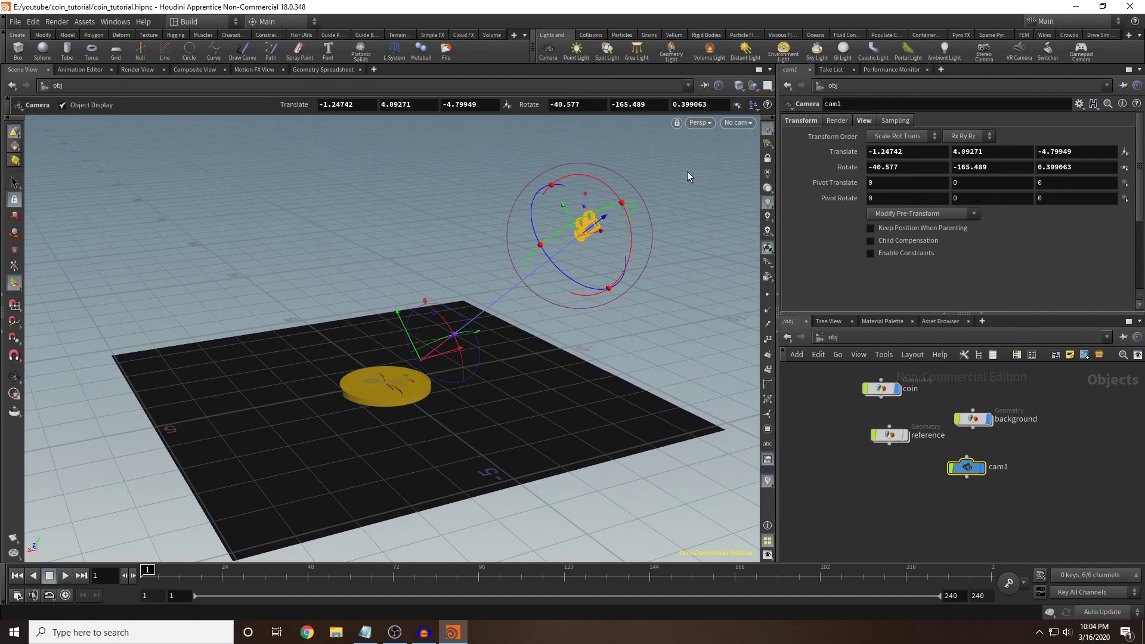
pyautogui.click(738, 123)
pyautogui.click(739, 143)
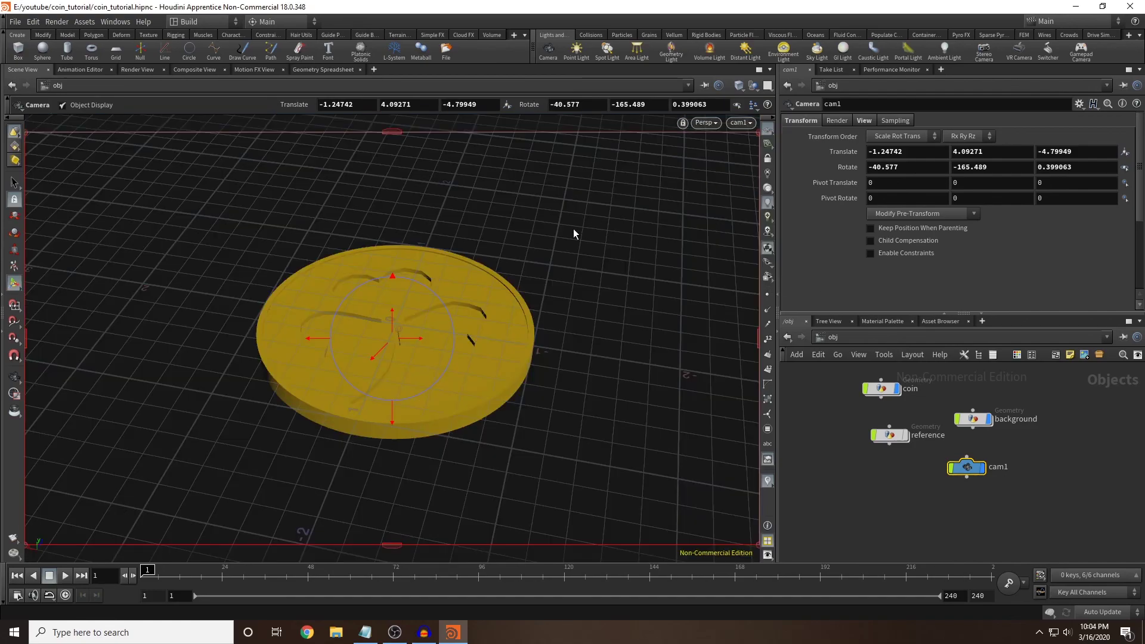
# Reframe the coin from a steeper angle through cam1 with the camera locked to the view, and leave the camera view.
pyautogui.click(735, 123)
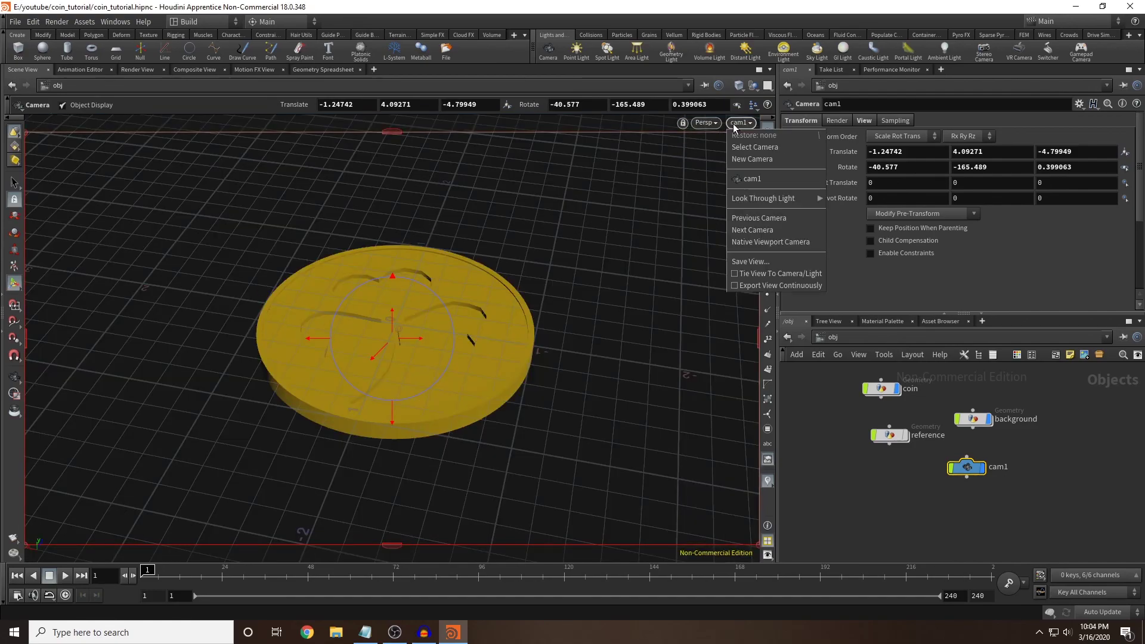
pyautogui.click(759, 180)
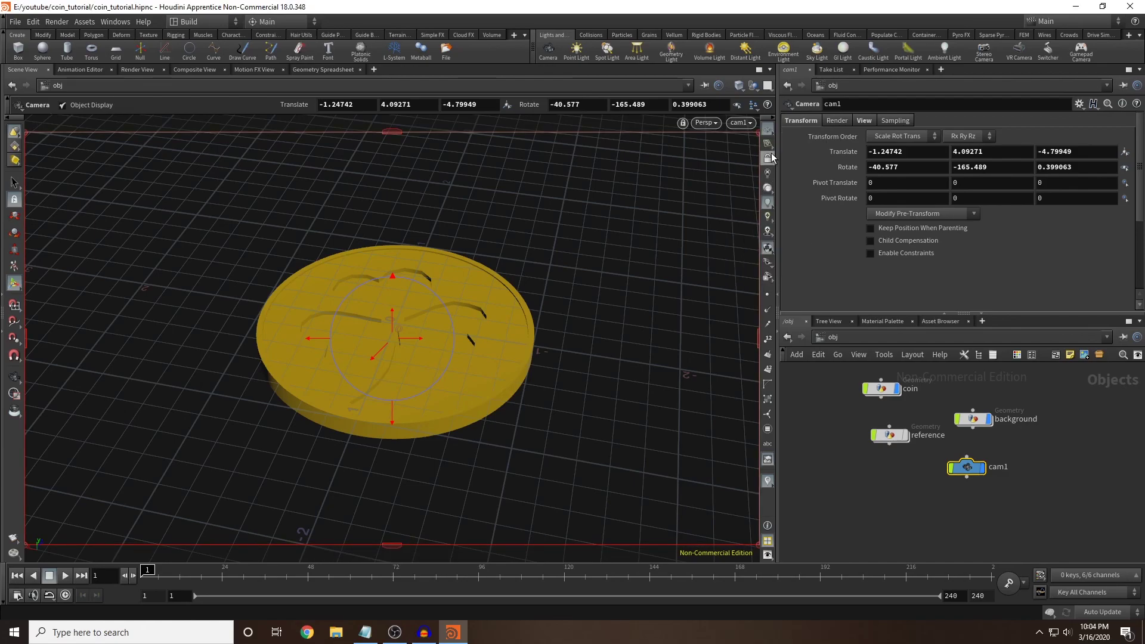
pyautogui.click(769, 159)
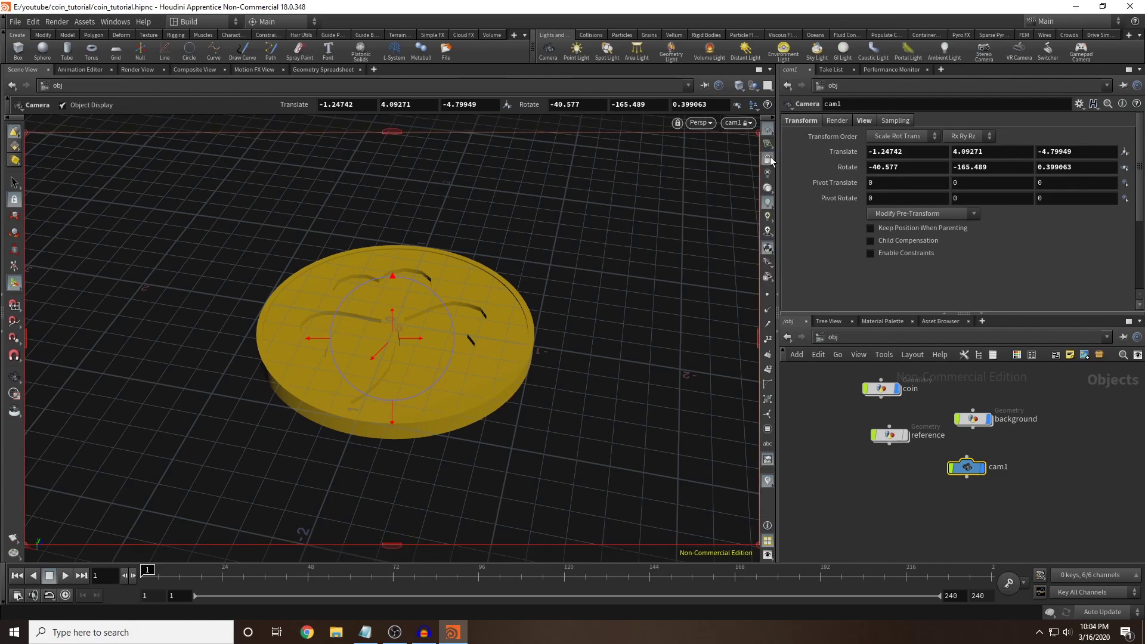
pyautogui.moveTo(413, 338); pyautogui.dragTo(512, 366)
pyautogui.press('Escape')
pyautogui.moveTo(512, 366); pyautogui.dragTo(506, 370, button='middle')
pyautogui.press('Return')
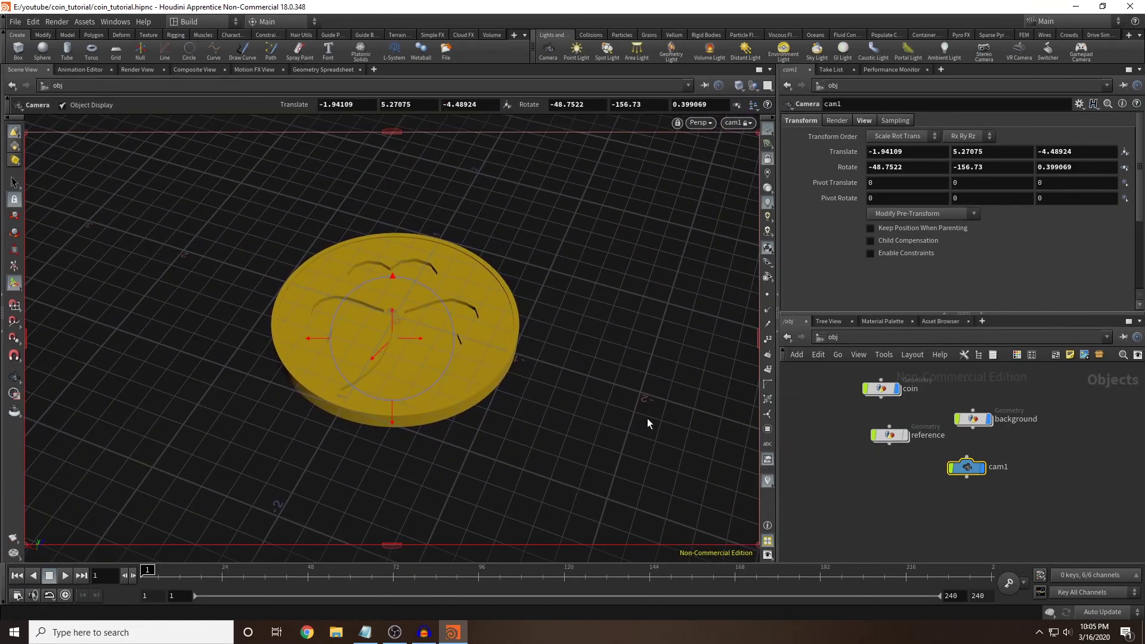
pyautogui.click(904, 492)
pyautogui.keyDown('alt'); pyautogui.moveTo(652, 259); pyautogui.dragTo(624, 285); pyautogui.keyUp('alt')
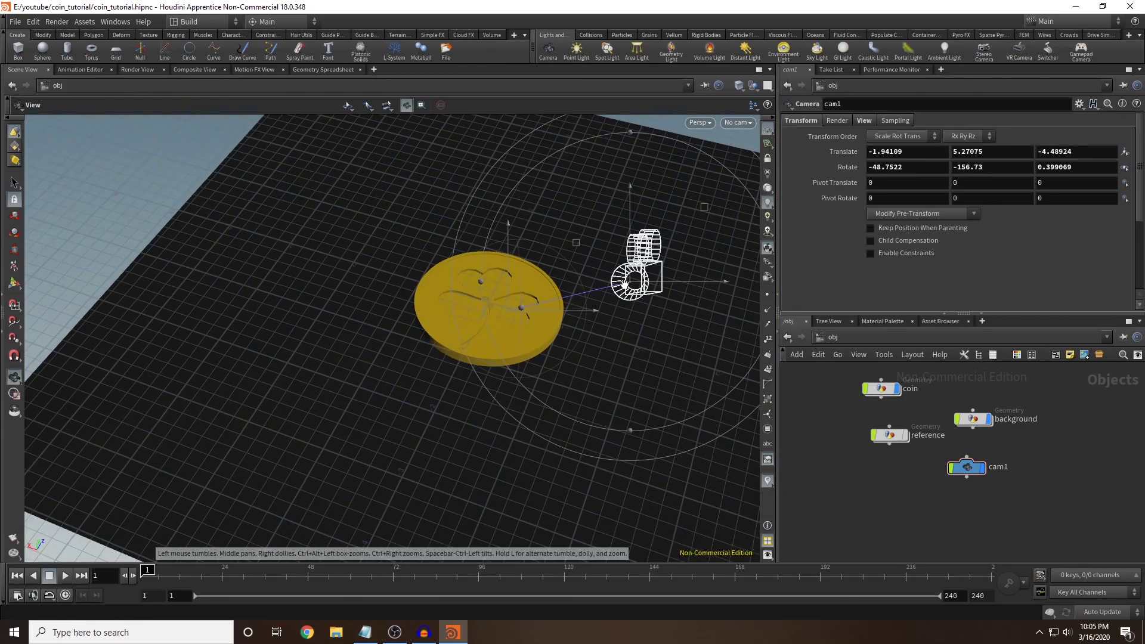
pyautogui.moveTo(881, 478); pyautogui.dragTo(865, 476, button='middle')
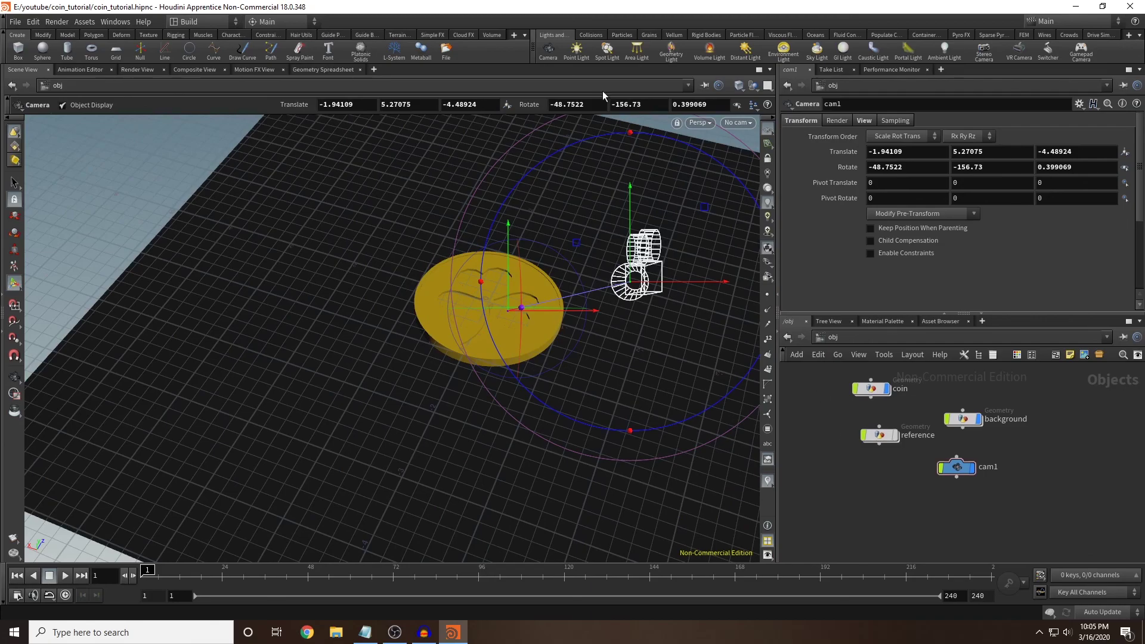
pyautogui.click(576, 50)
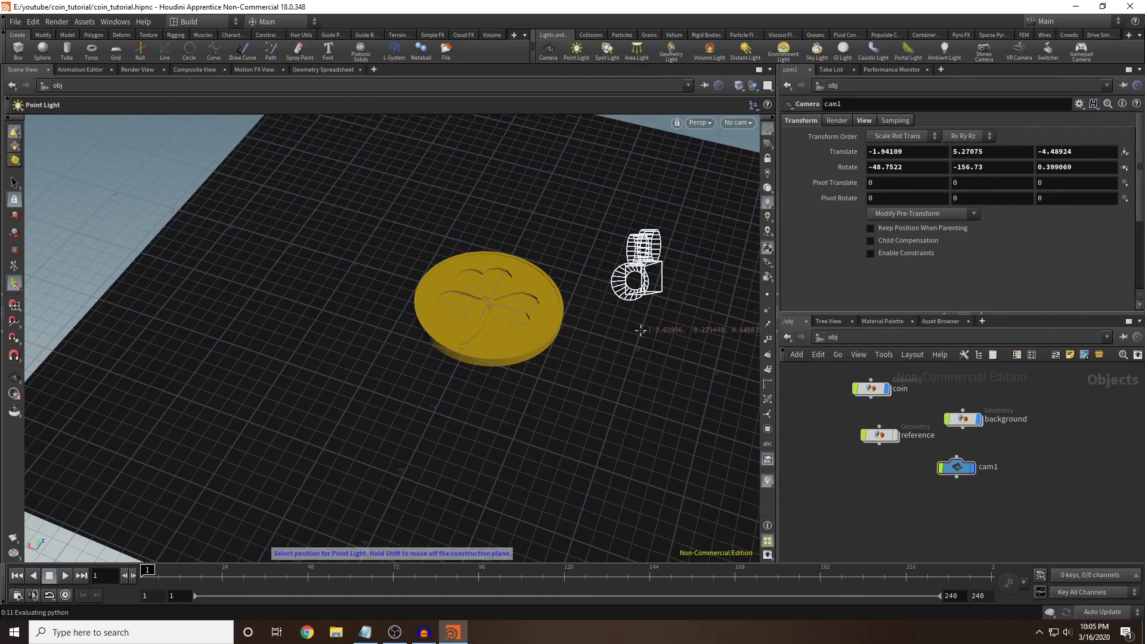
pyautogui.press('Escape')
pyautogui.press('Tab')
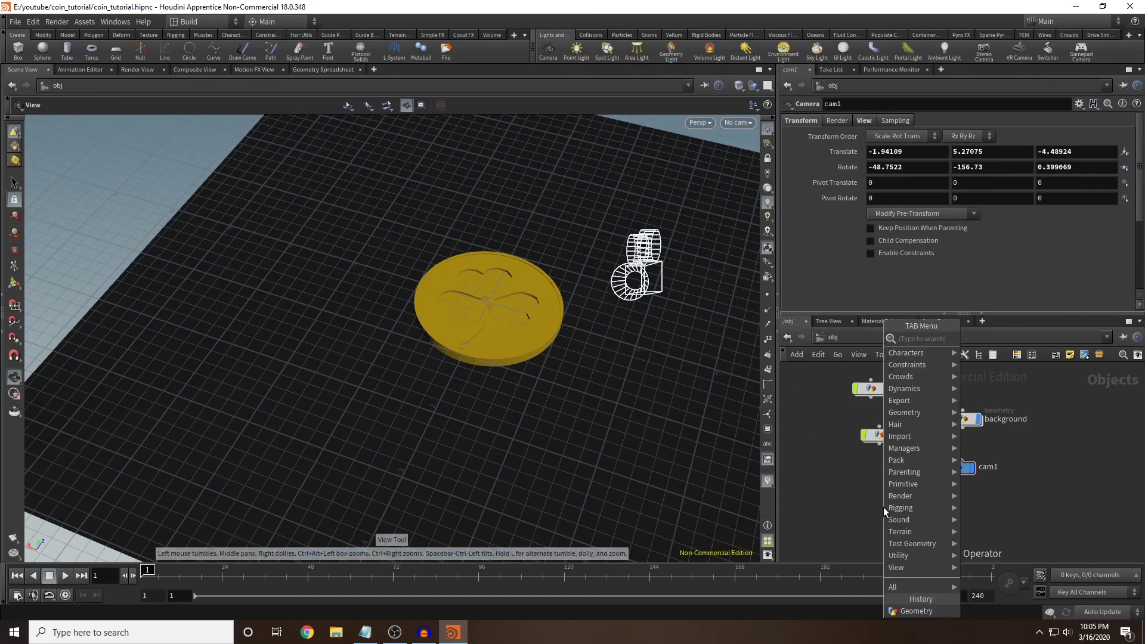
pyautogui.write('cam')
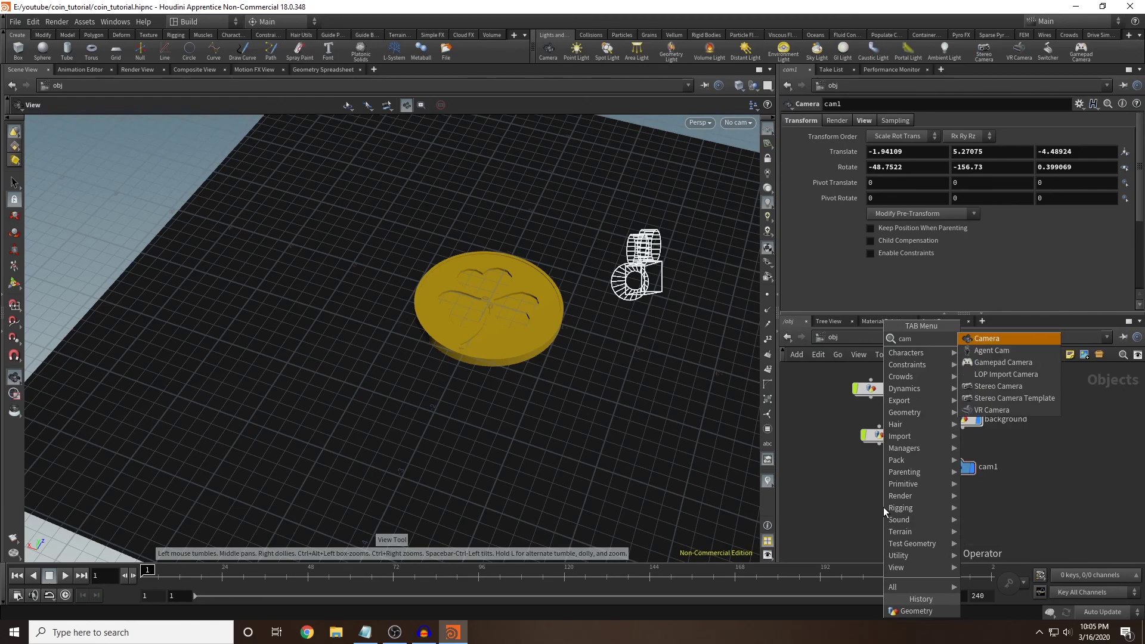
pyautogui.press('Return')
pyautogui.press('Escape')
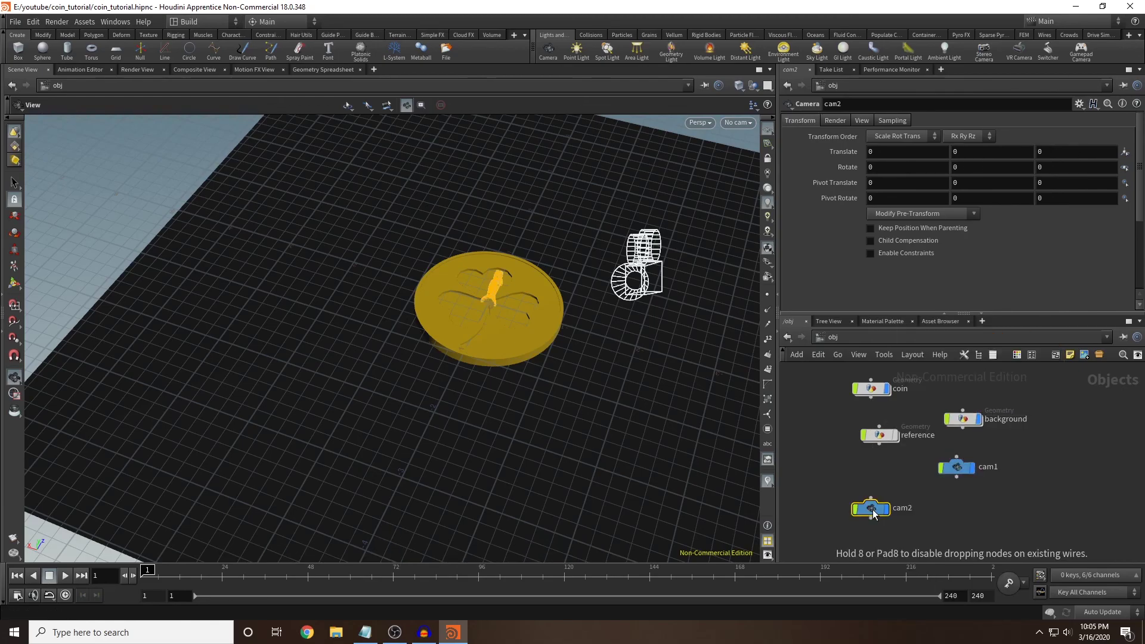
pyautogui.click(872, 509)
pyautogui.press('Tab')
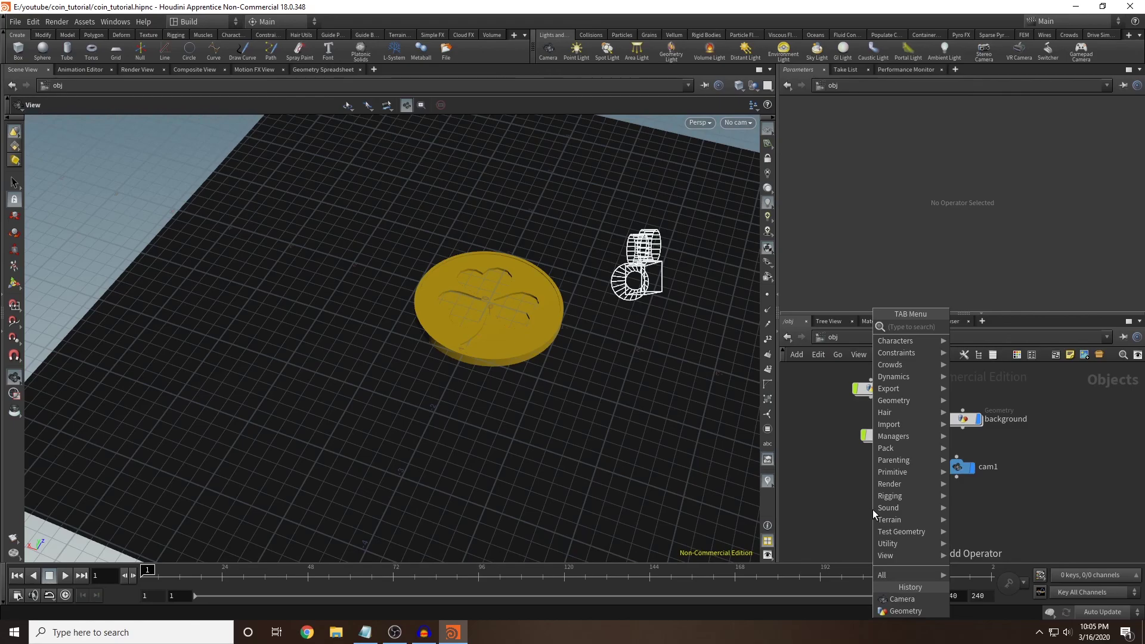
pyautogui.write('light')
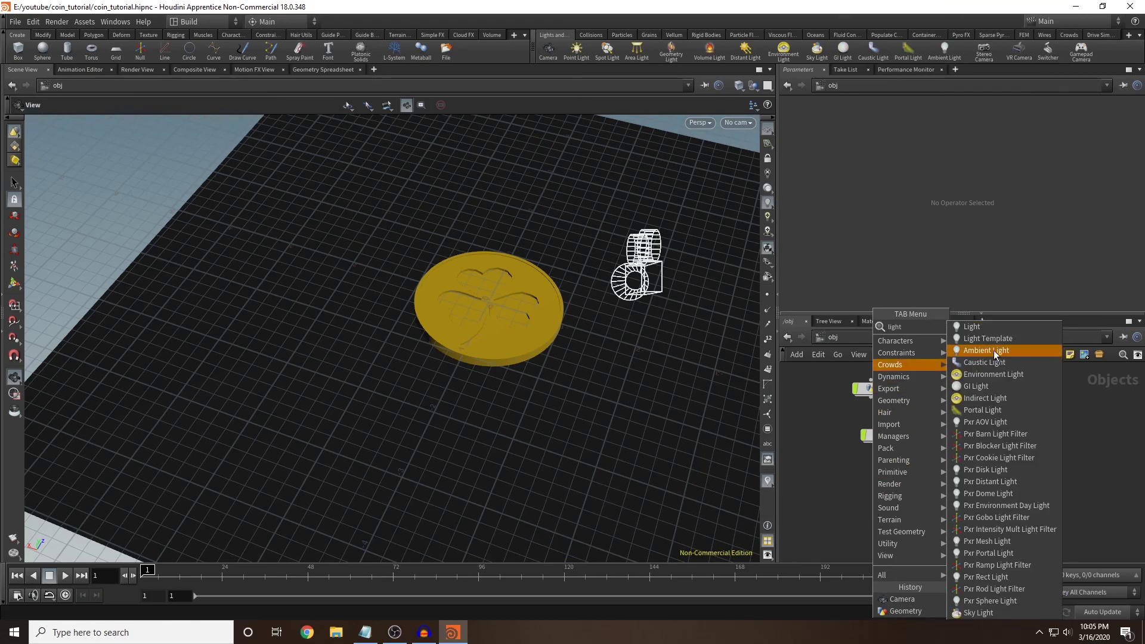
pyautogui.click(817, 433)
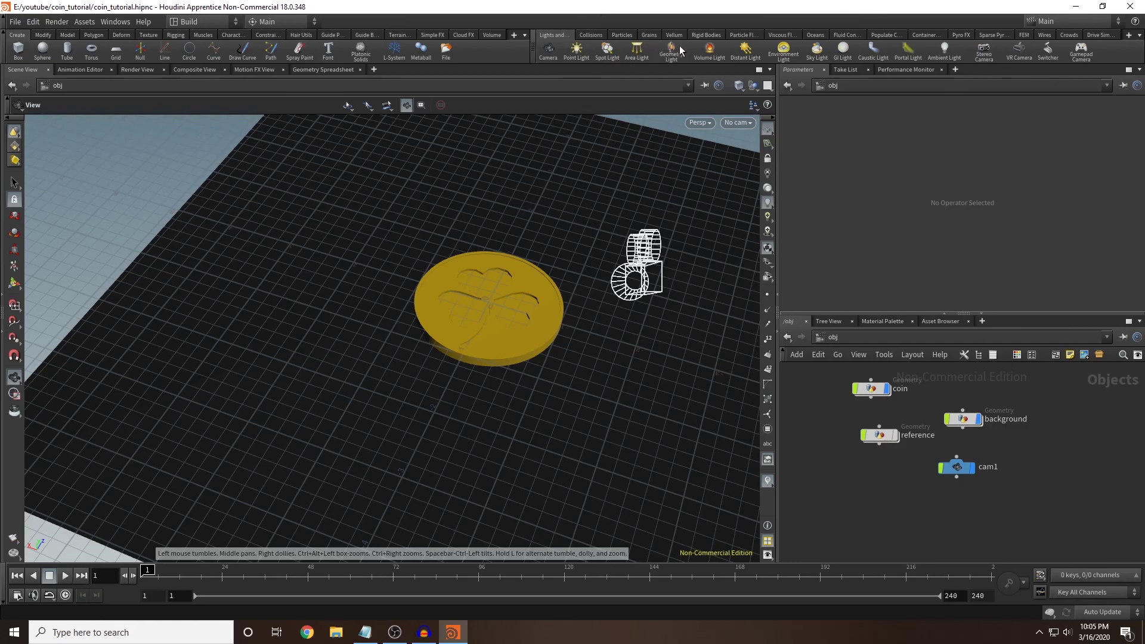
# Add a point light and move it above the background on the side of the coin opposite the camera.
pyautogui.click(585, 52)
pyautogui.click(525, 266)
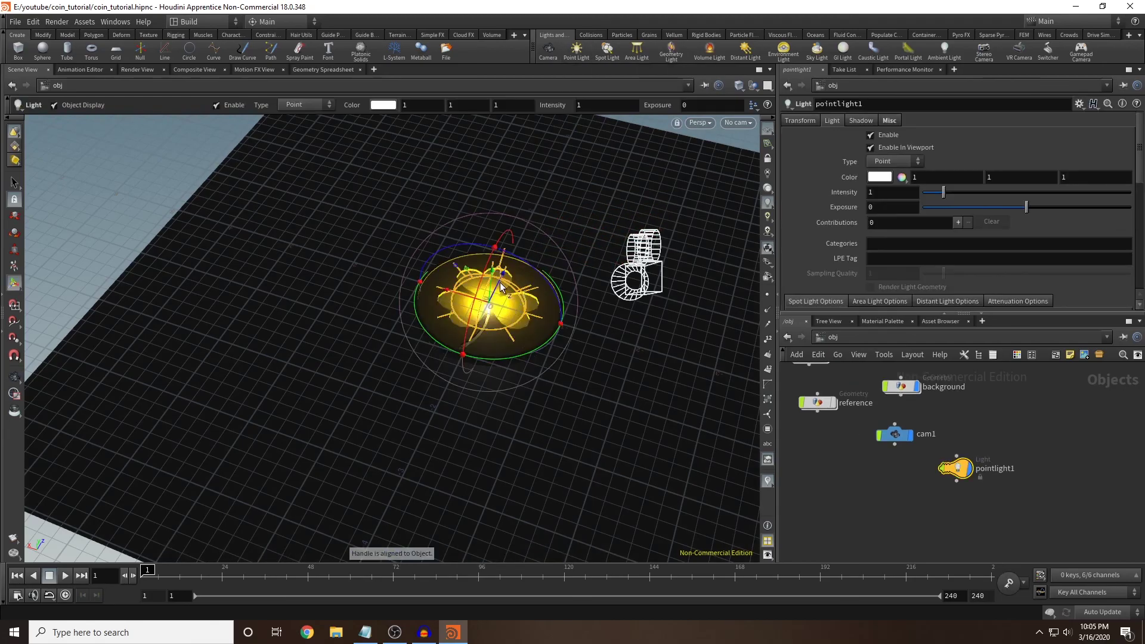
pyautogui.moveTo(500, 284); pyautogui.dragTo(346, 228)
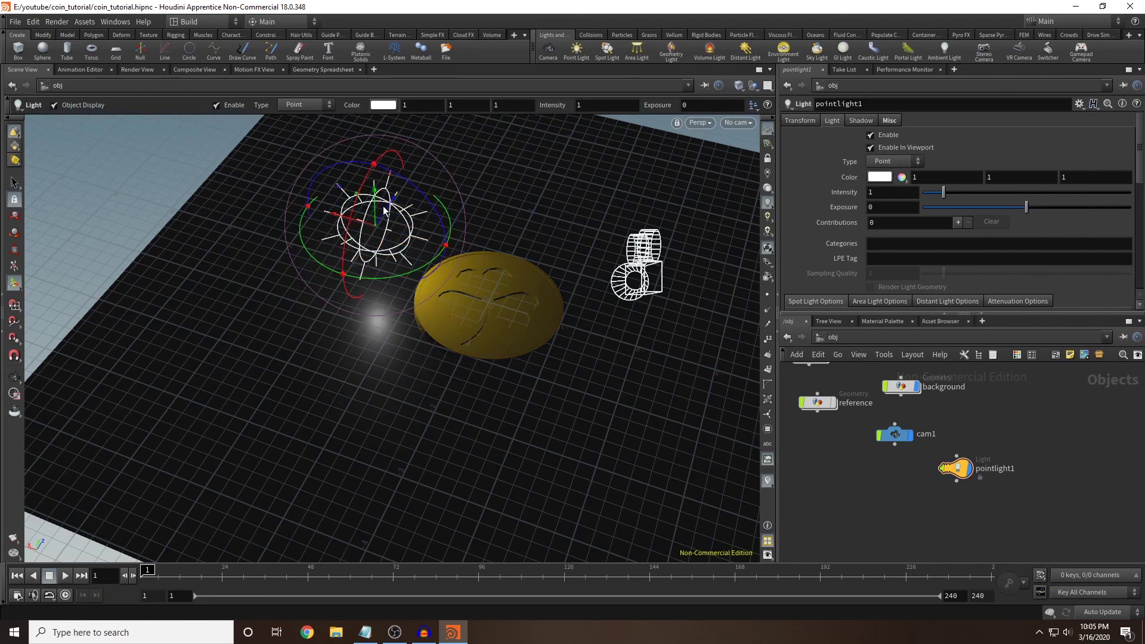
pyautogui.moveTo(382, 210); pyautogui.dragTo(359, 247)
# Add a second point light near the camera on the other side of the coin and raise it to Y 0.4.
pyautogui.click(577, 49)
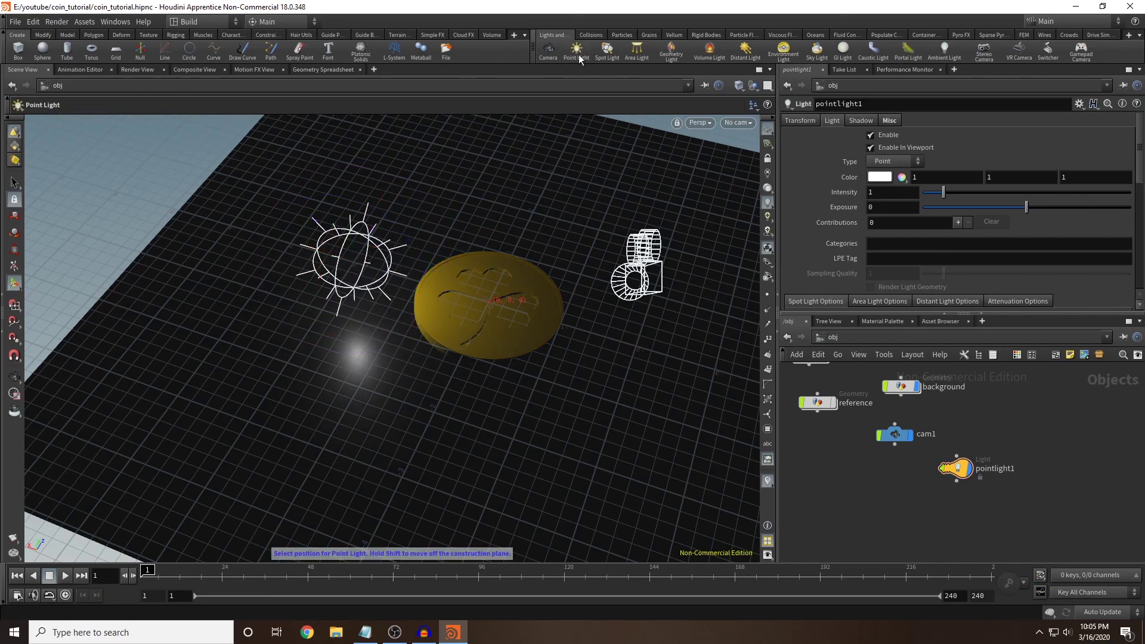
pyautogui.click(495, 312)
pyautogui.moveTo(498, 292); pyautogui.dragTo(595, 247)
pyautogui.press('r')
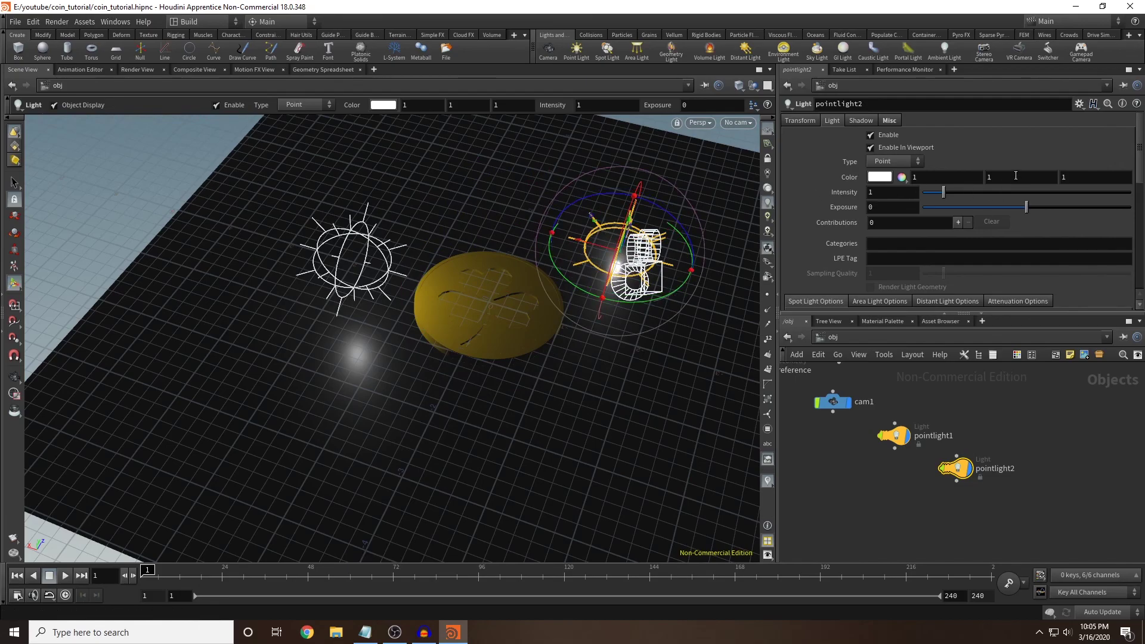
pyautogui.click(789, 118)
pyautogui.moveTo(983, 152); pyautogui.dragTo(1012, 147, button='middle')
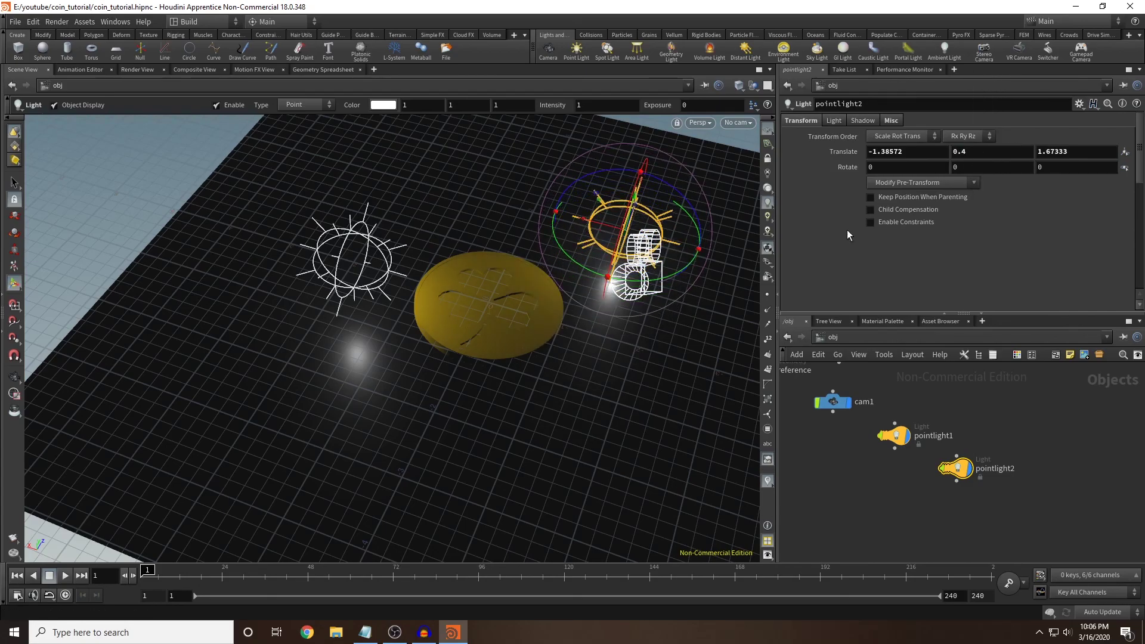
# Look through cam1 and move the second point light away from the coin to about X -2.08.
pyautogui.click(748, 126)
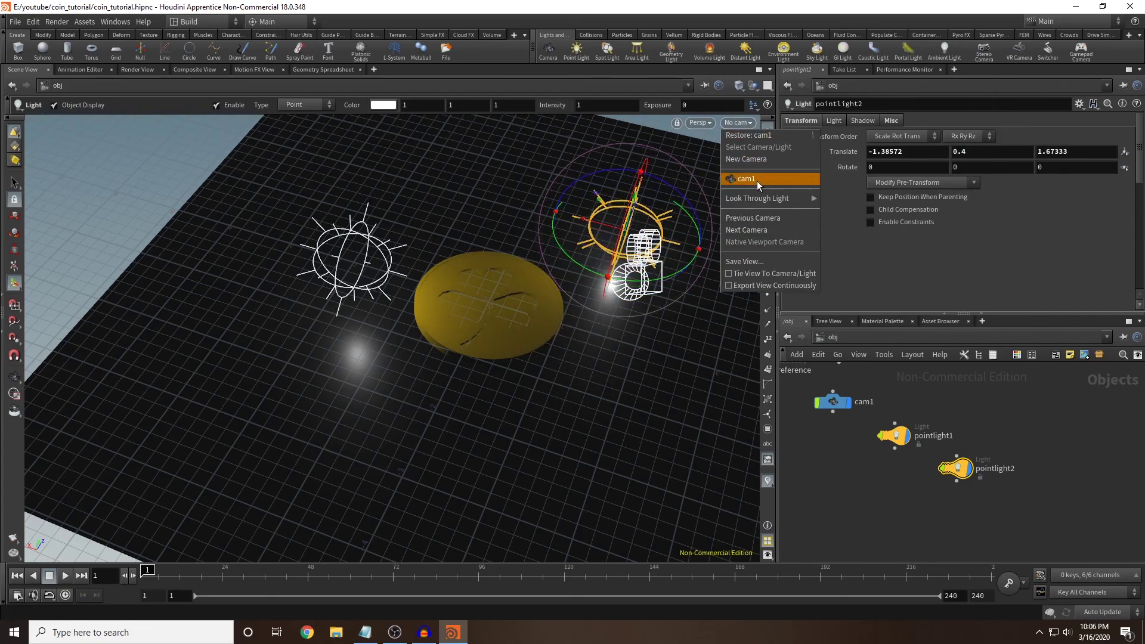
pyautogui.click(757, 181)
pyautogui.moveTo(591, 188); pyautogui.dragTo(671, 216)
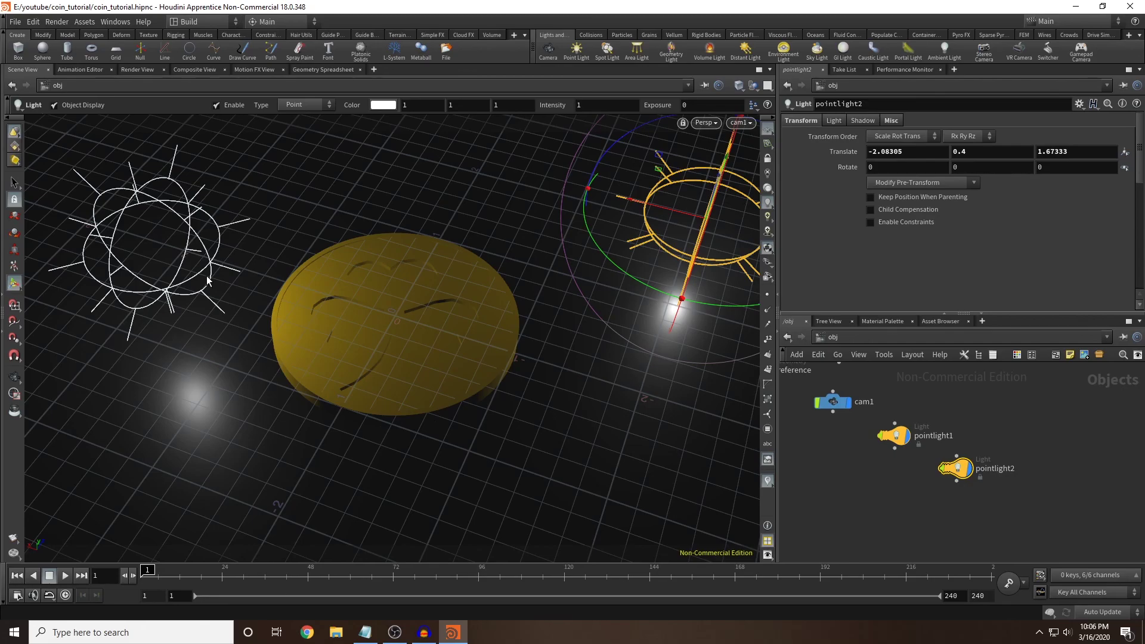
# Open the render view and choose /obj/cam1 as the render camera.
pyautogui.click(136, 69)
pyautogui.click(254, 86)
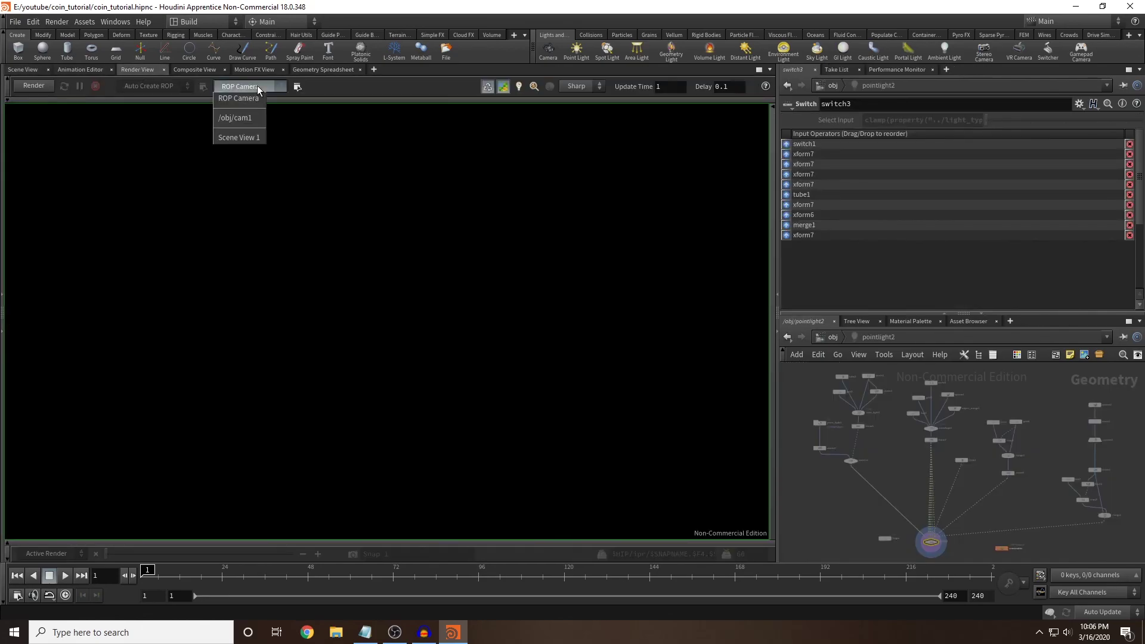
pyautogui.click(252, 119)
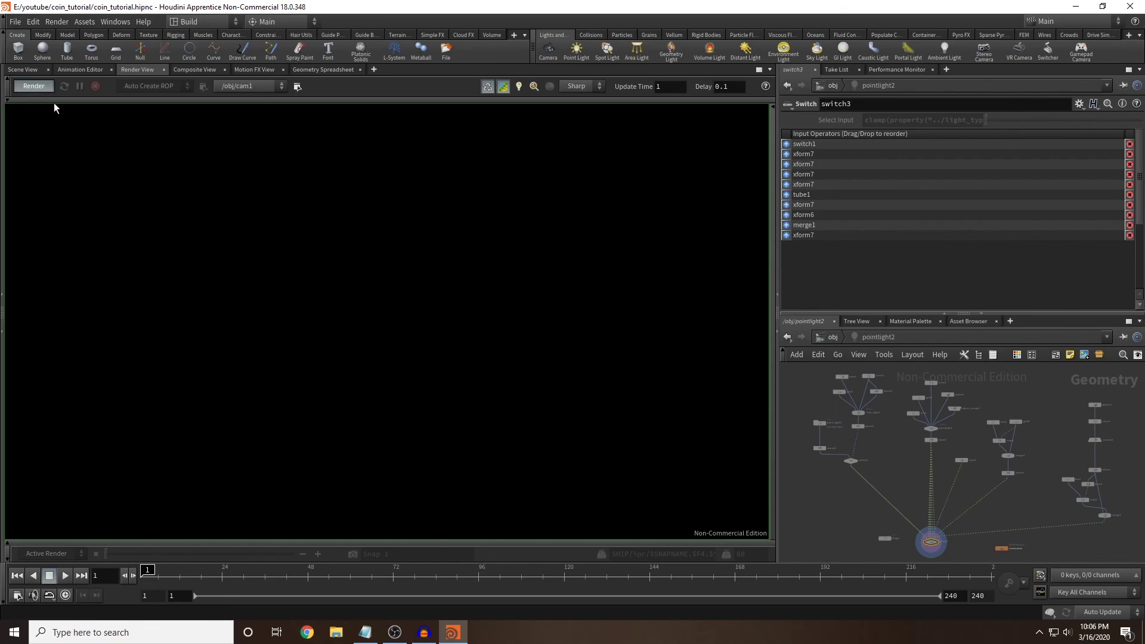